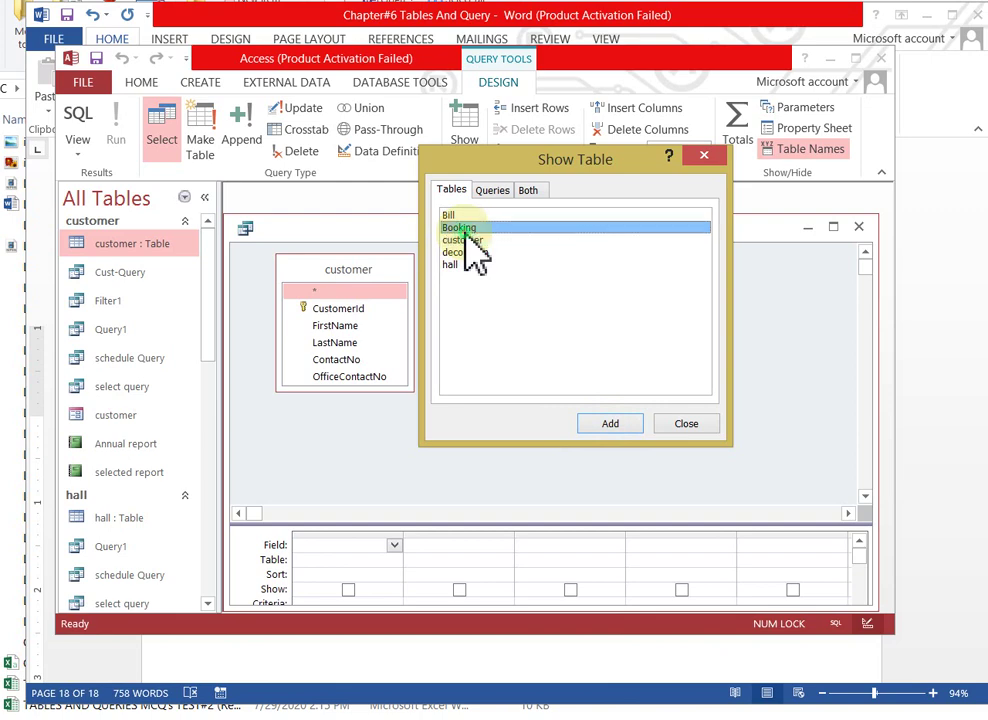
Add the Booking and hall tables to the query design alongside the customer table
click(615, 425)
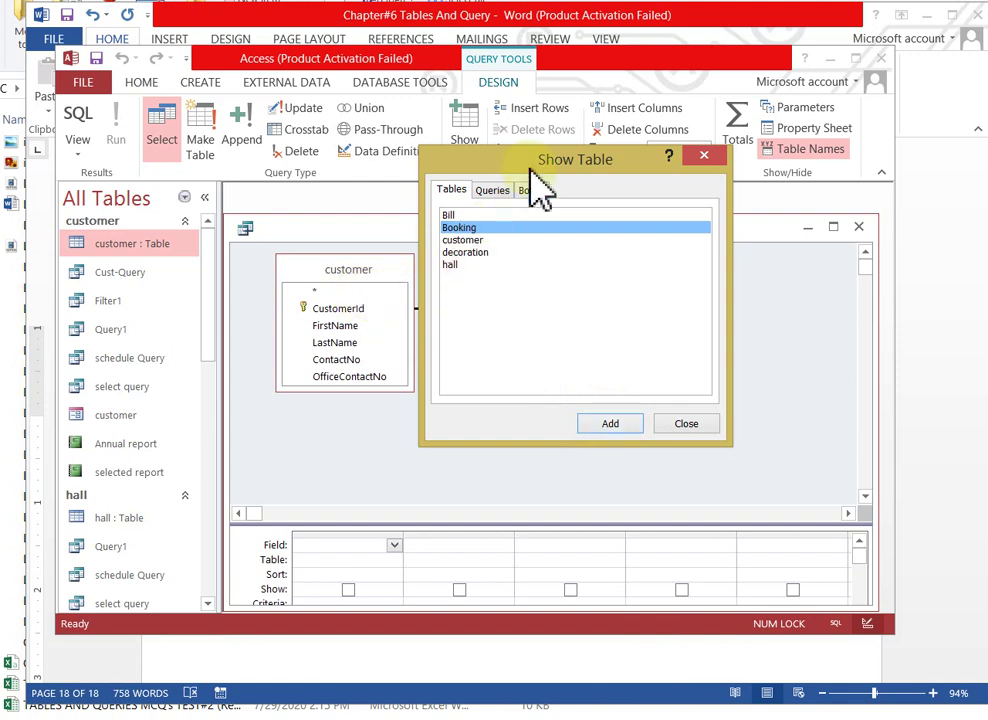
click(455, 264)
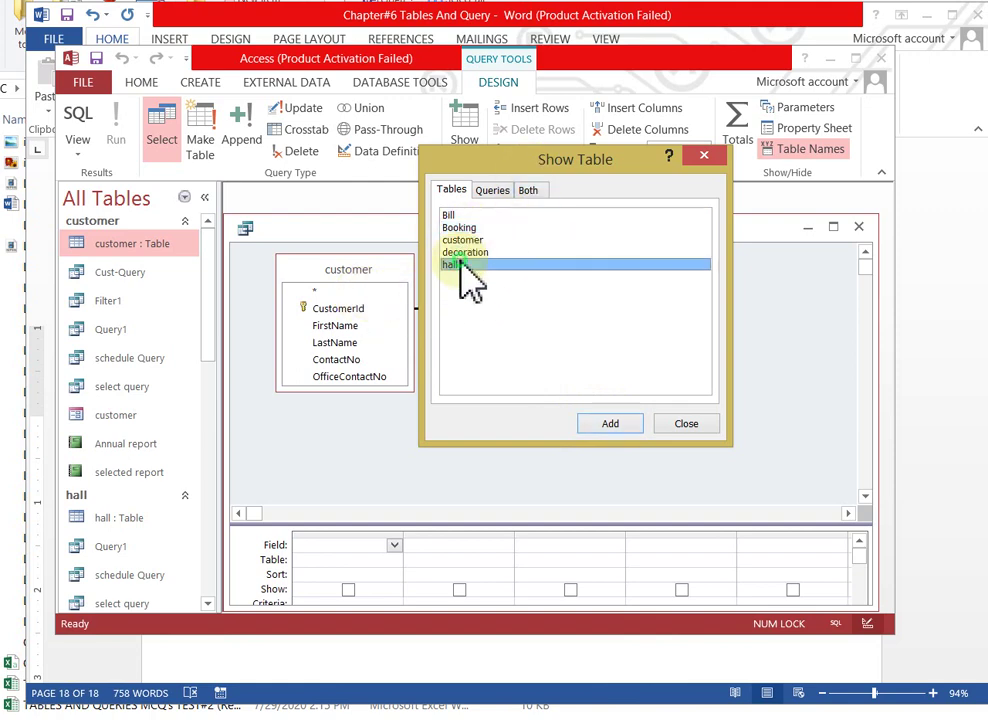
click(612, 424)
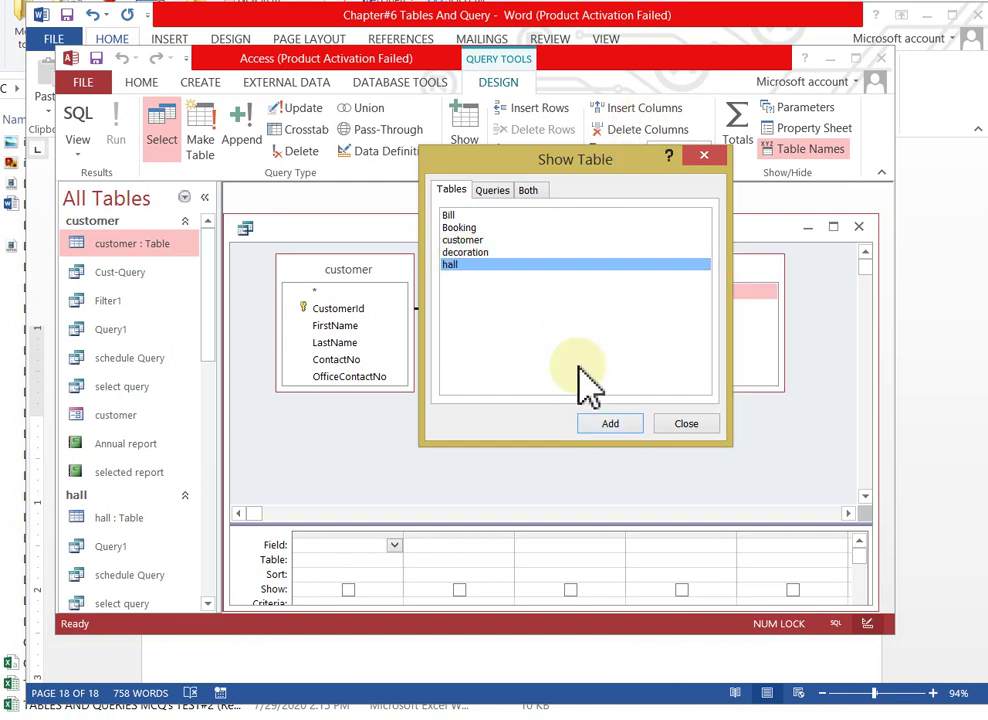
click(701, 422)
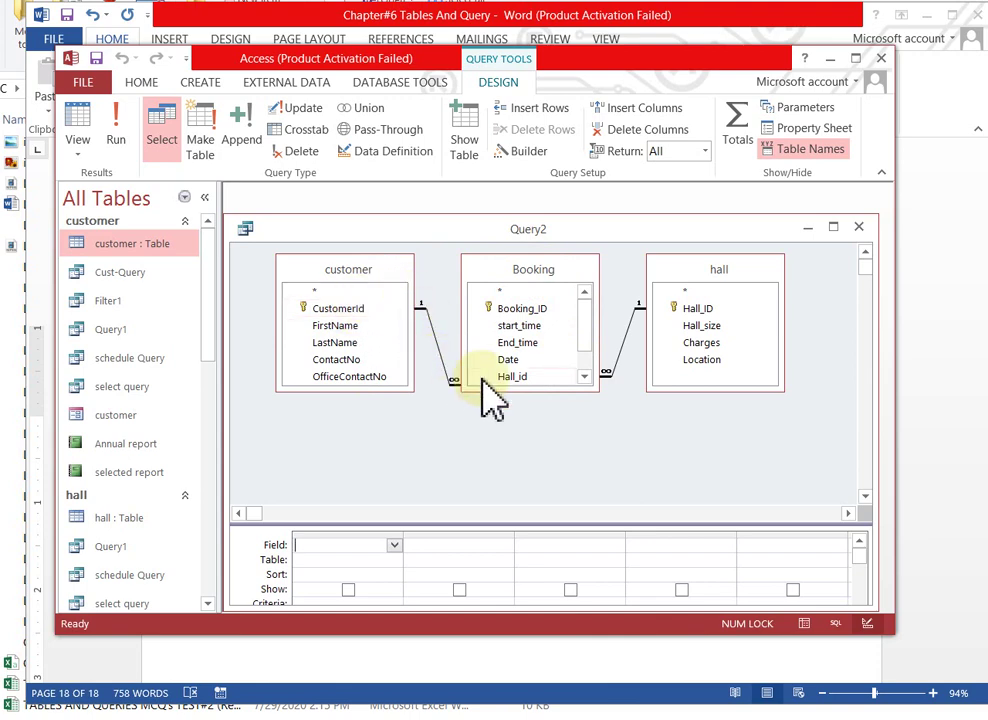
Add the customer table's CustomerId and FirstName fields as the first two columns of the query grid
scroll(590, 355, down, 1)
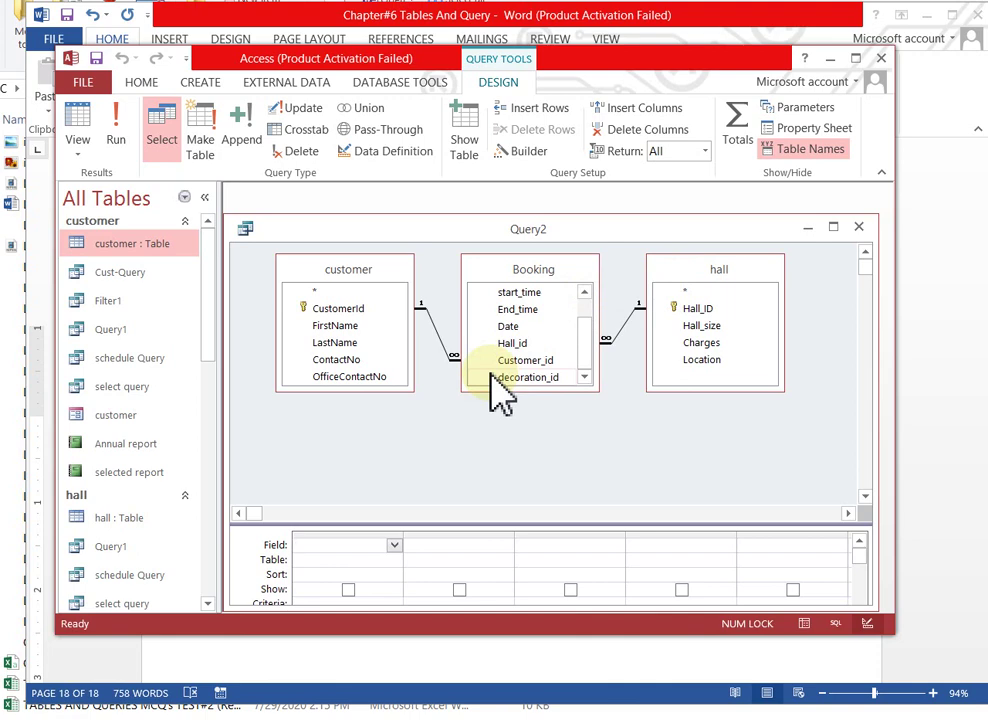
click(394, 545)
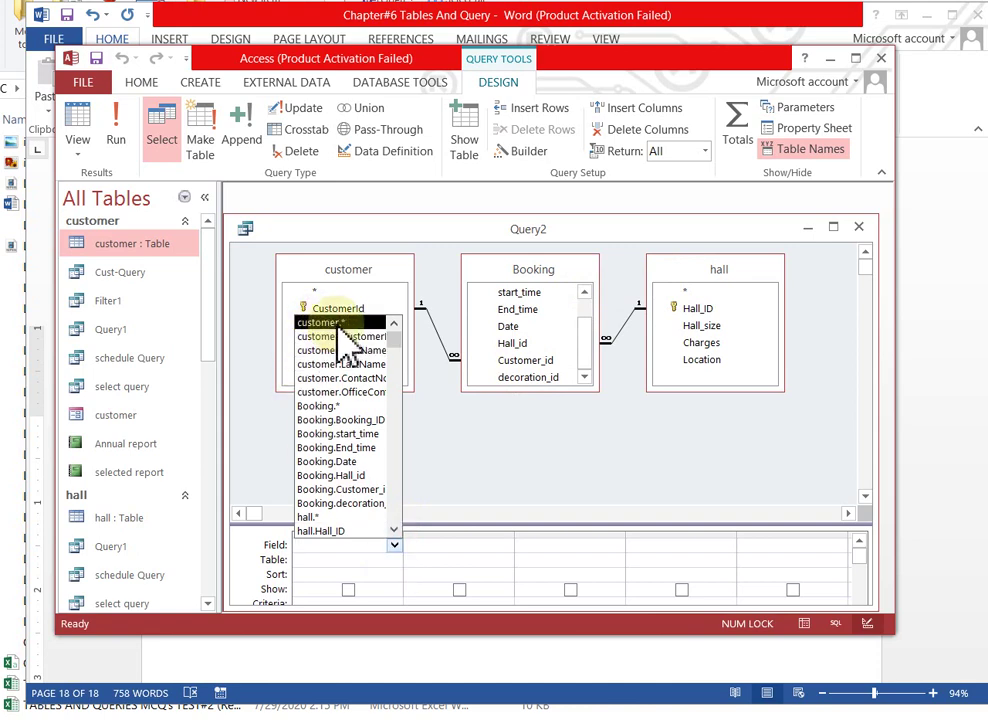
click(497, 288)
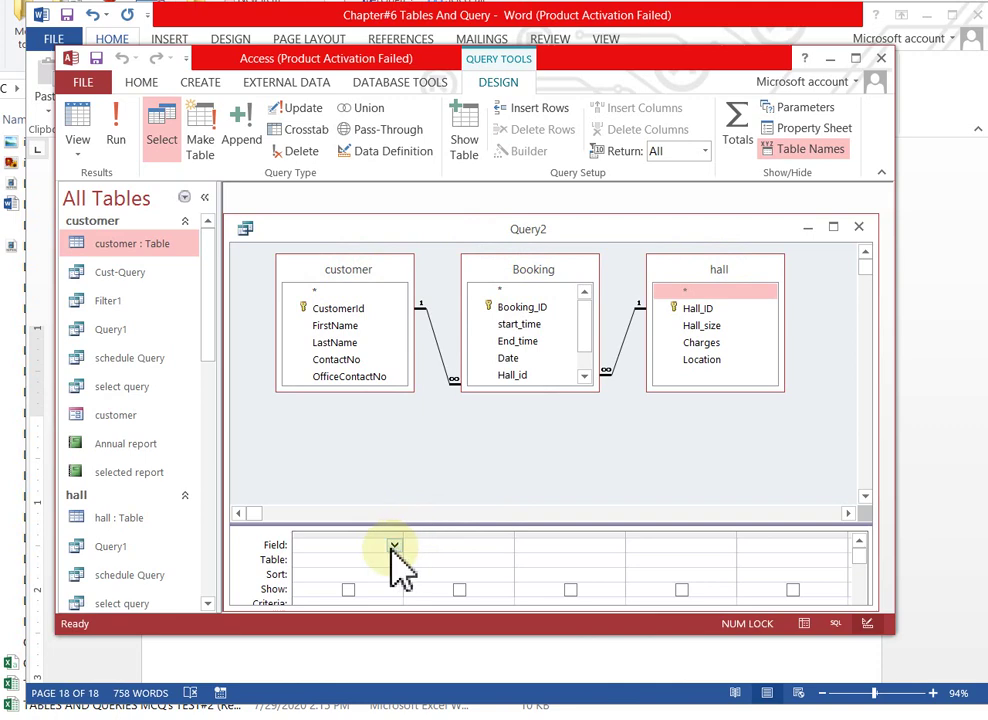
click(394, 547)
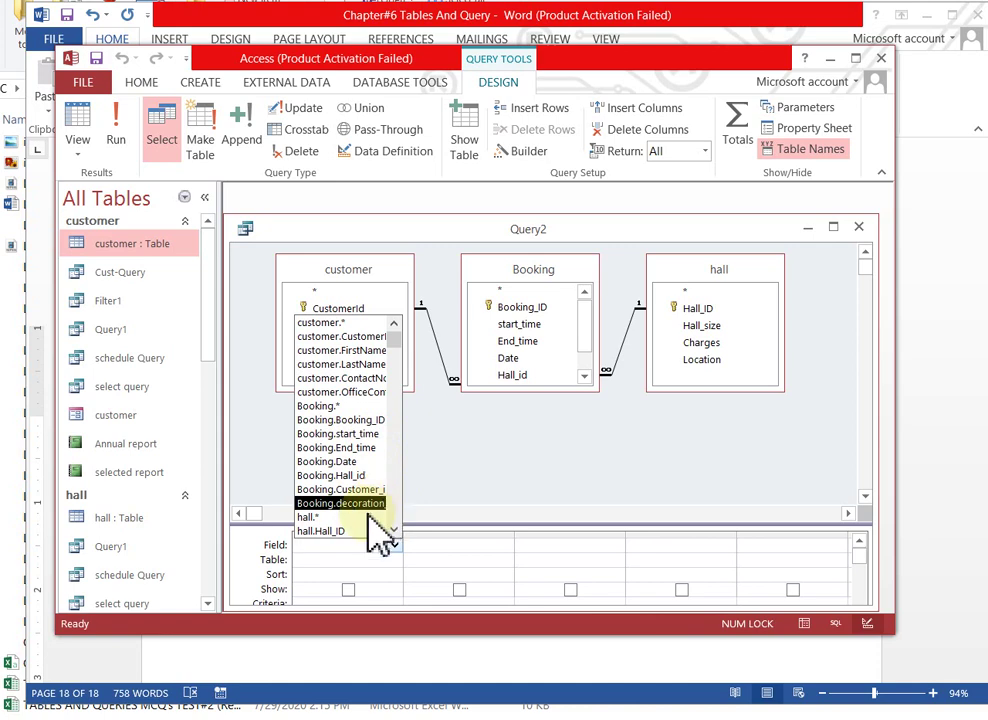
scroll(380, 500, down, 1)
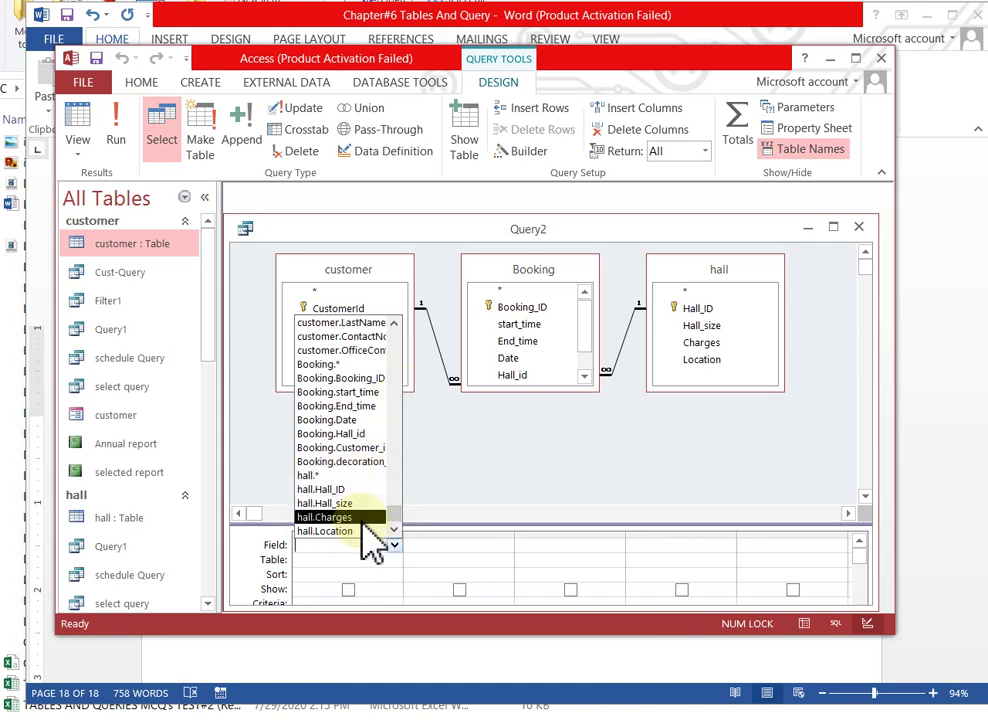
scroll(403, 424, up, 1)
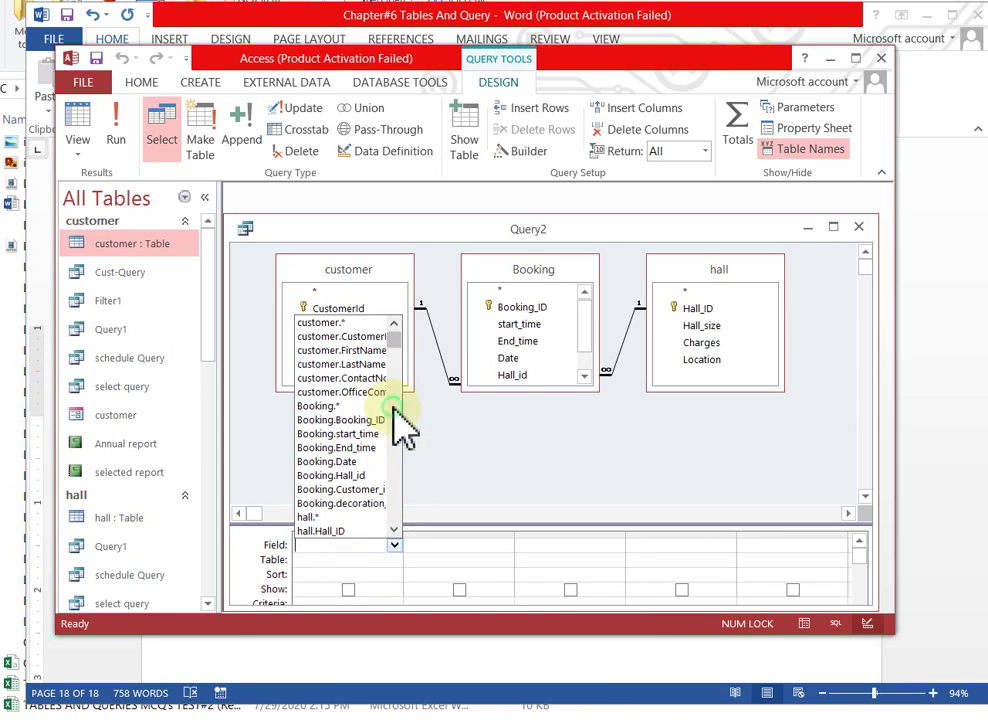
click(381, 348)
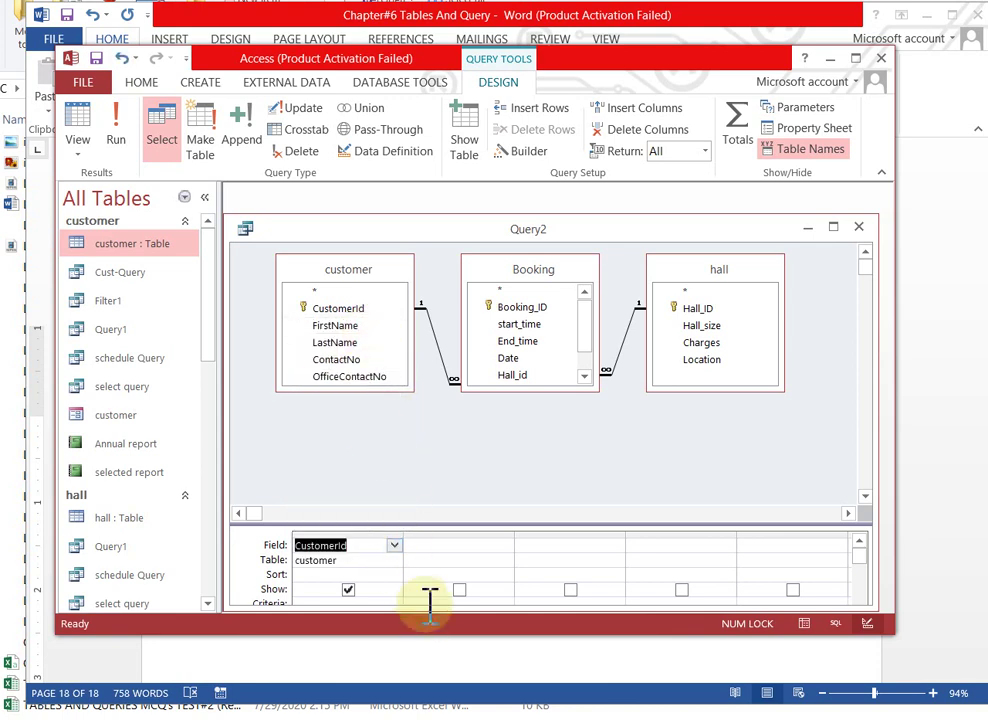
click(506, 543)
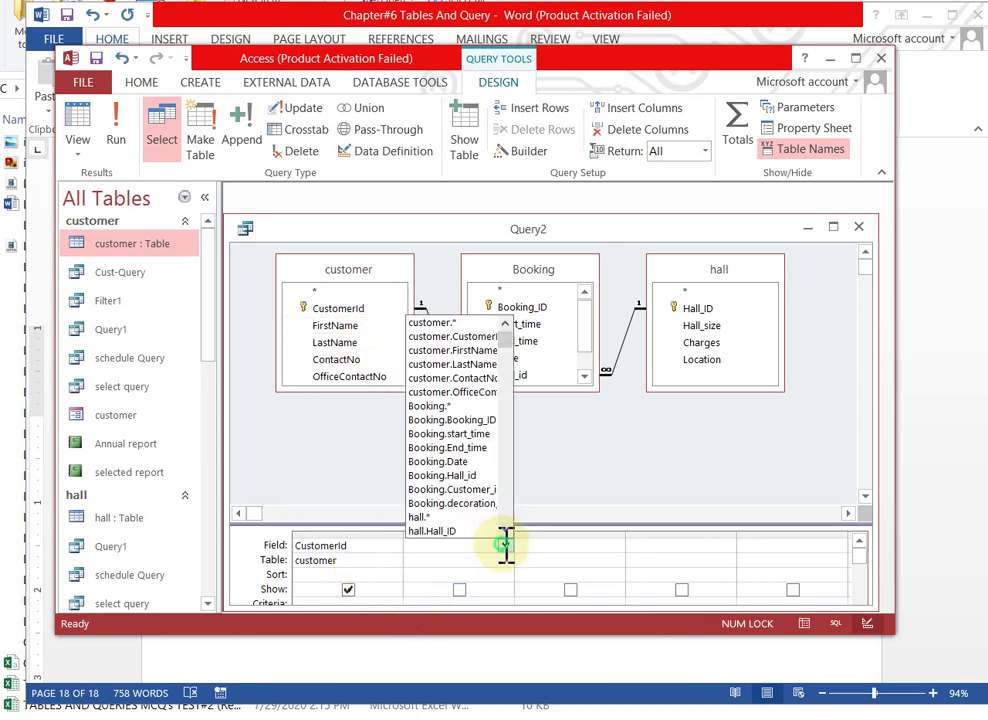
click(476, 350)
Add Booking_ID from the Booking table and Hall_ID from the hall table as the third and fourth query columns
click(557, 545)
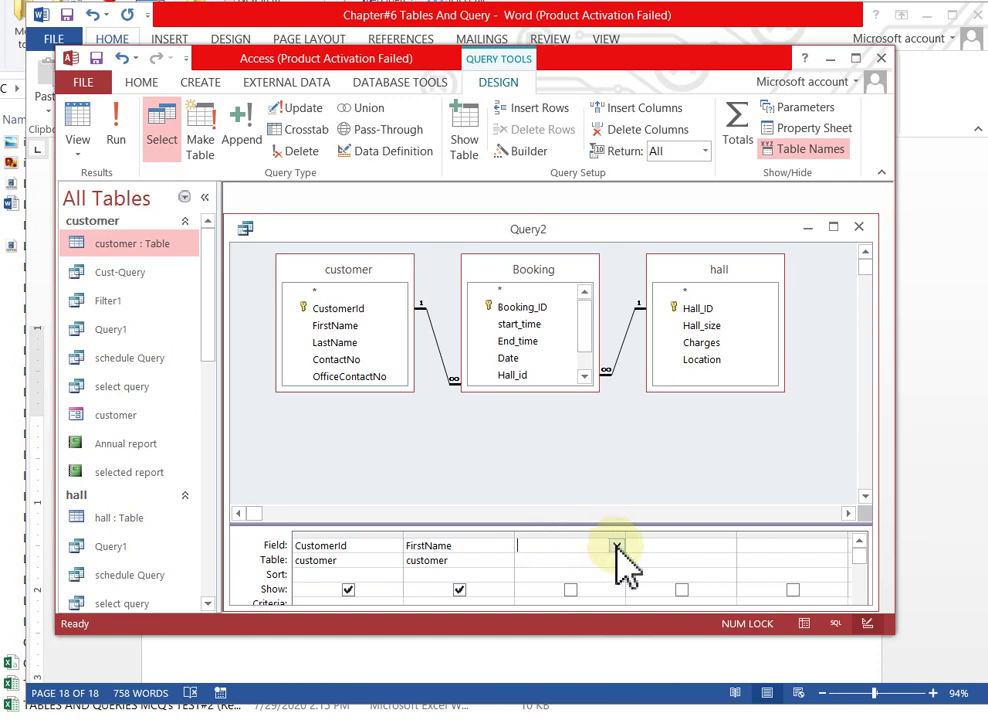
click(616, 545)
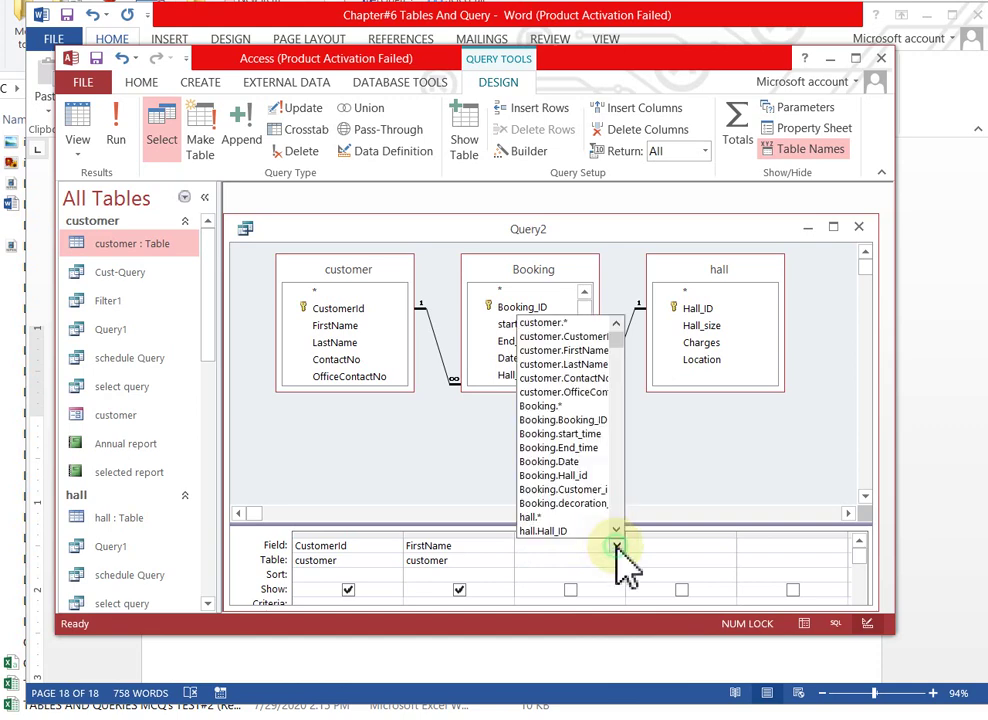
click(607, 424)
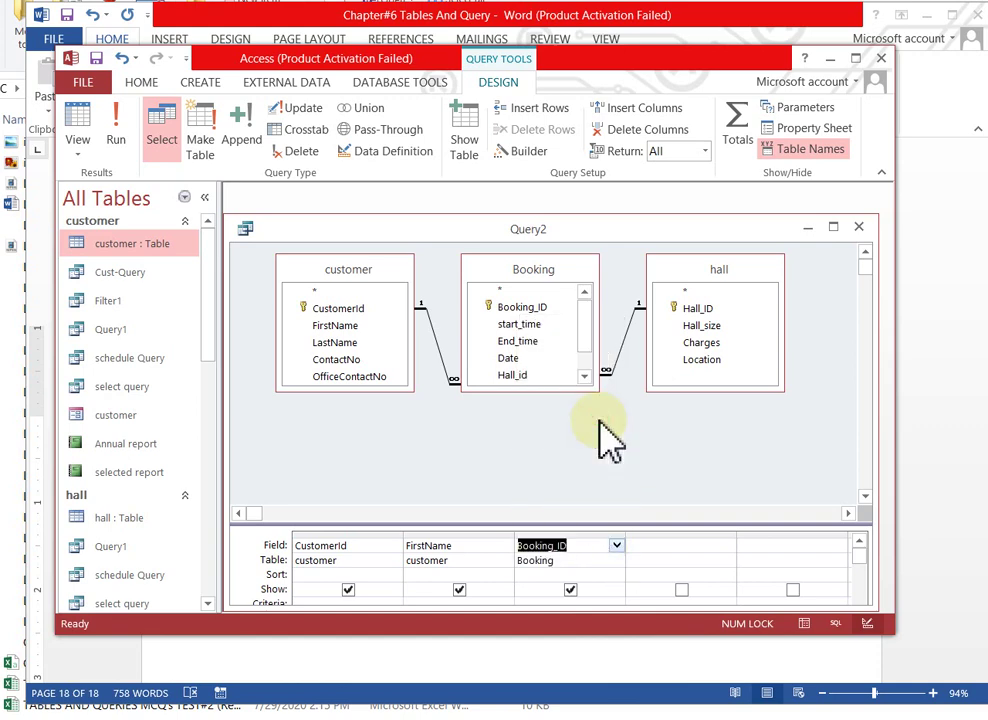
click(651, 545)
click(728, 546)
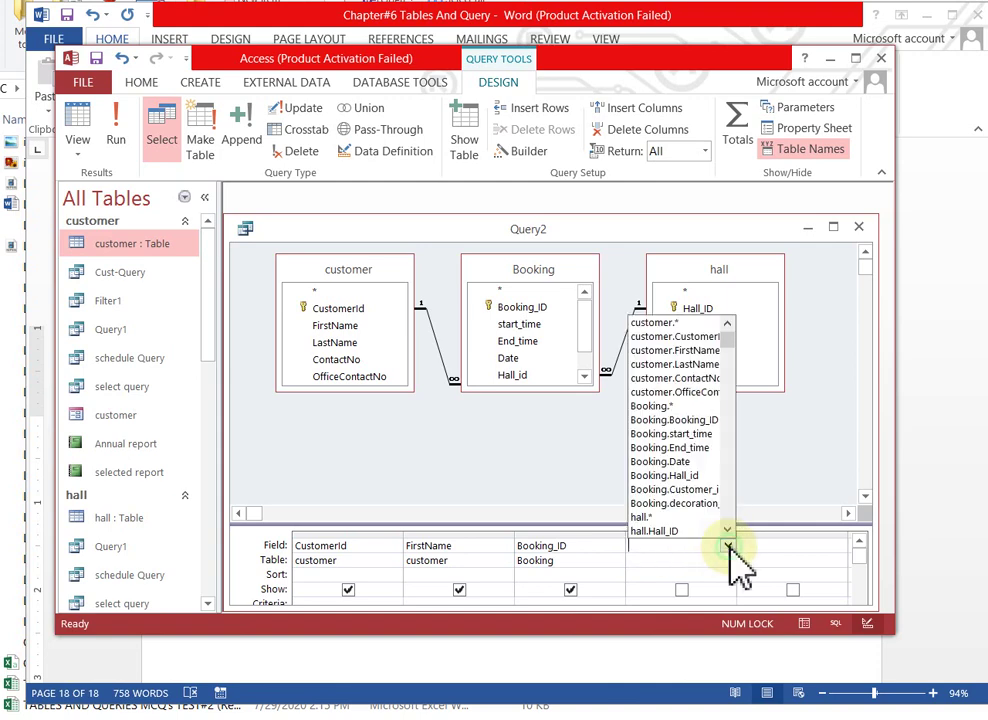
click(690, 531)
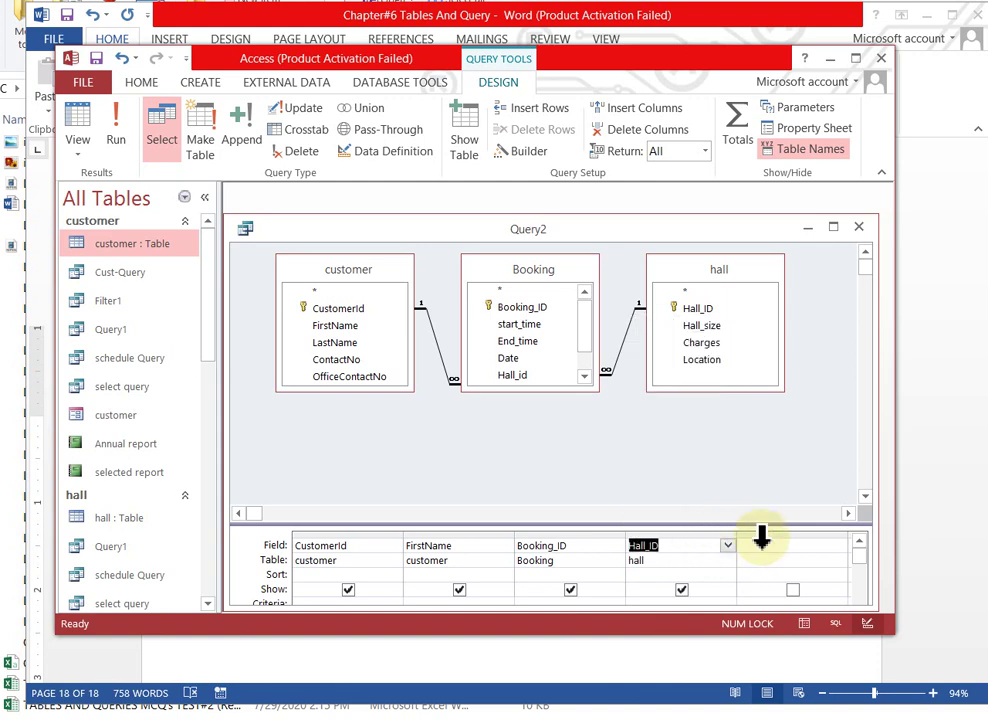
Add the Booking table's Date field as the fifth column of the query grid
click(768, 545)
click(838, 546)
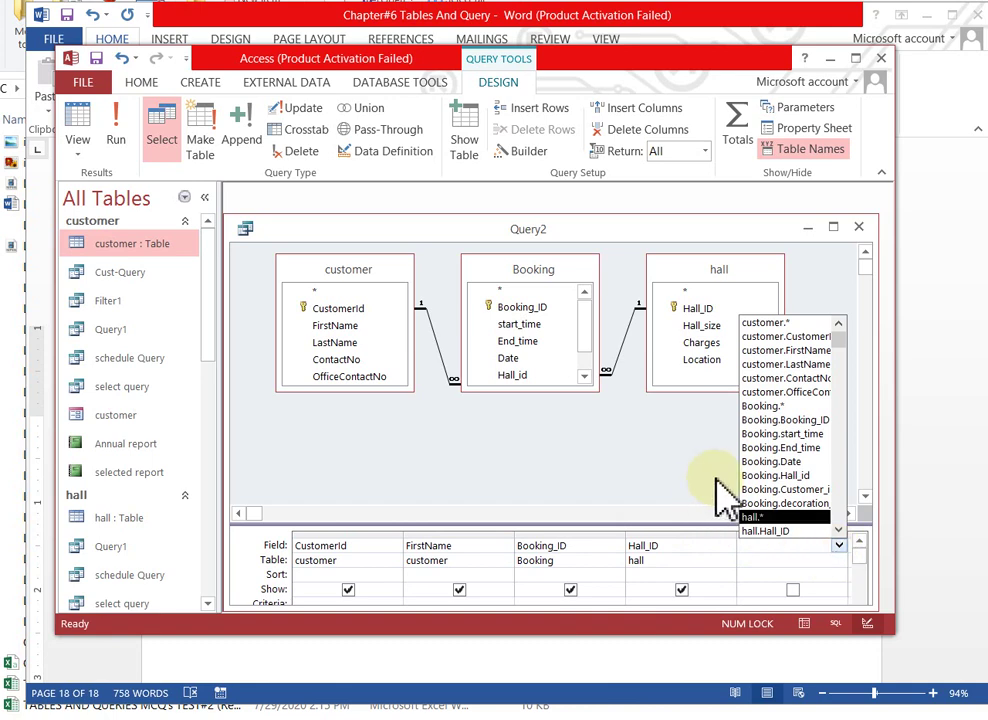
click(595, 541)
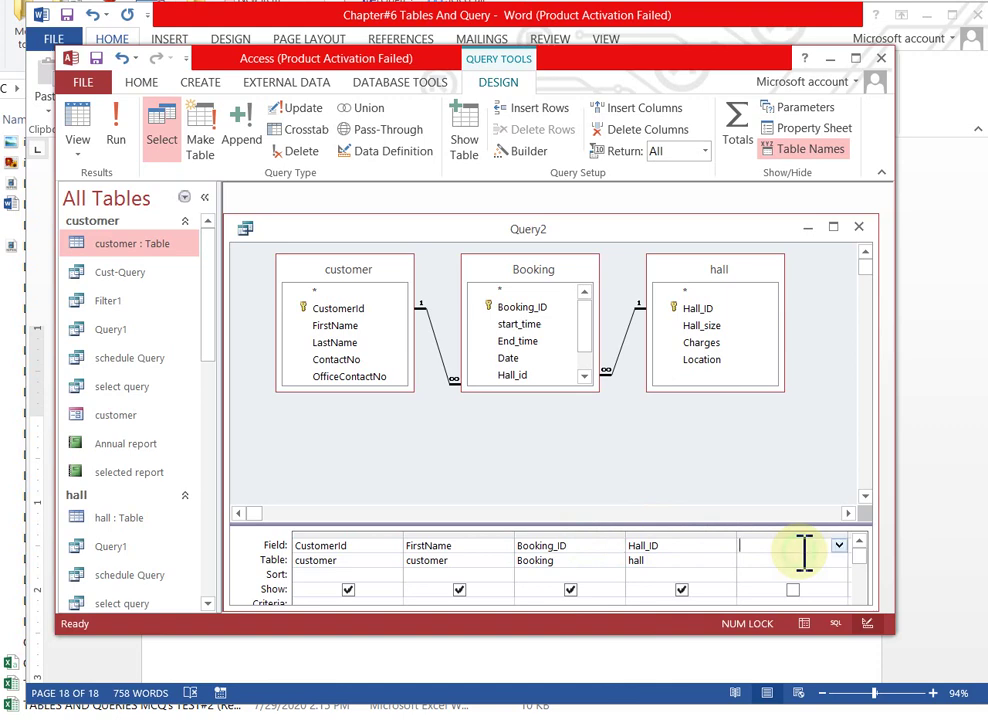
click(838, 546)
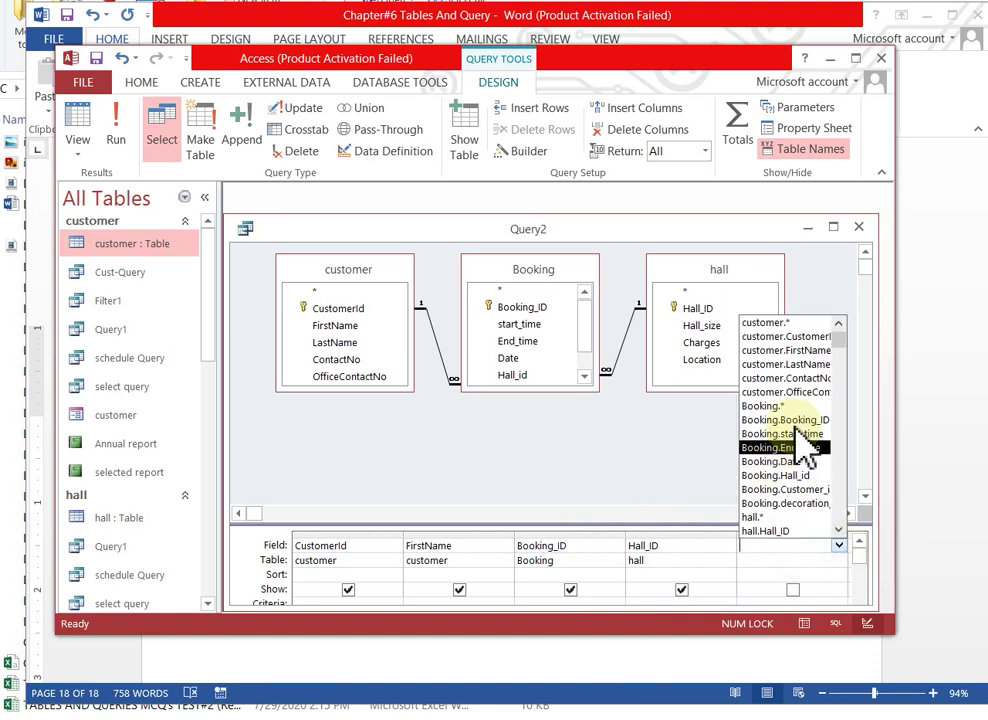
click(802, 462)
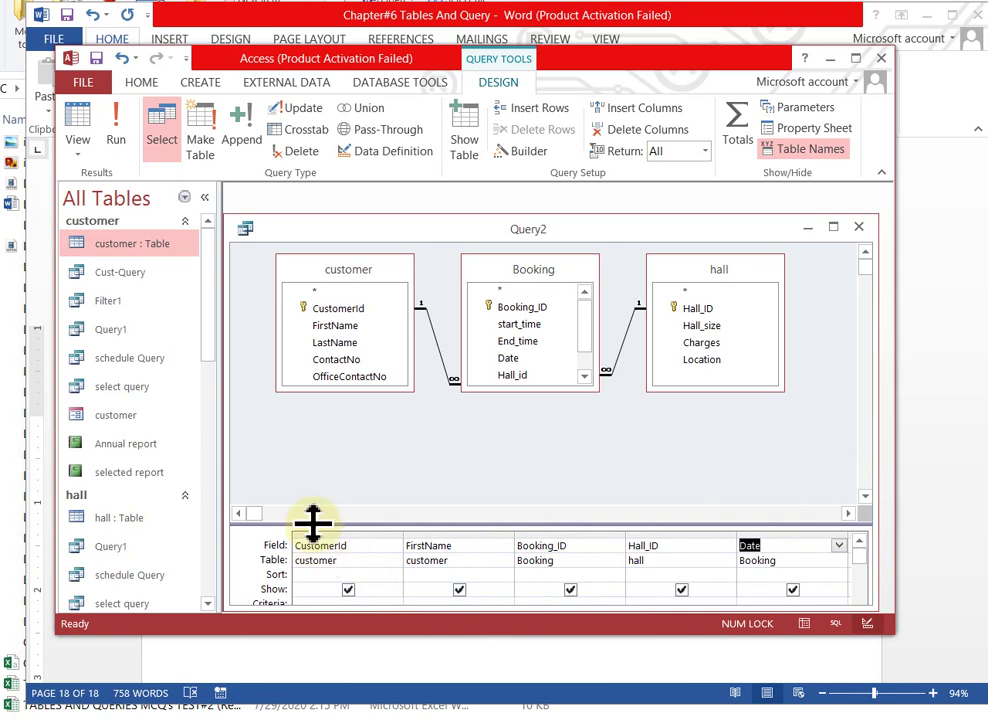
Set the CustomerId column of the query to sort in ascending order
click(365, 576)
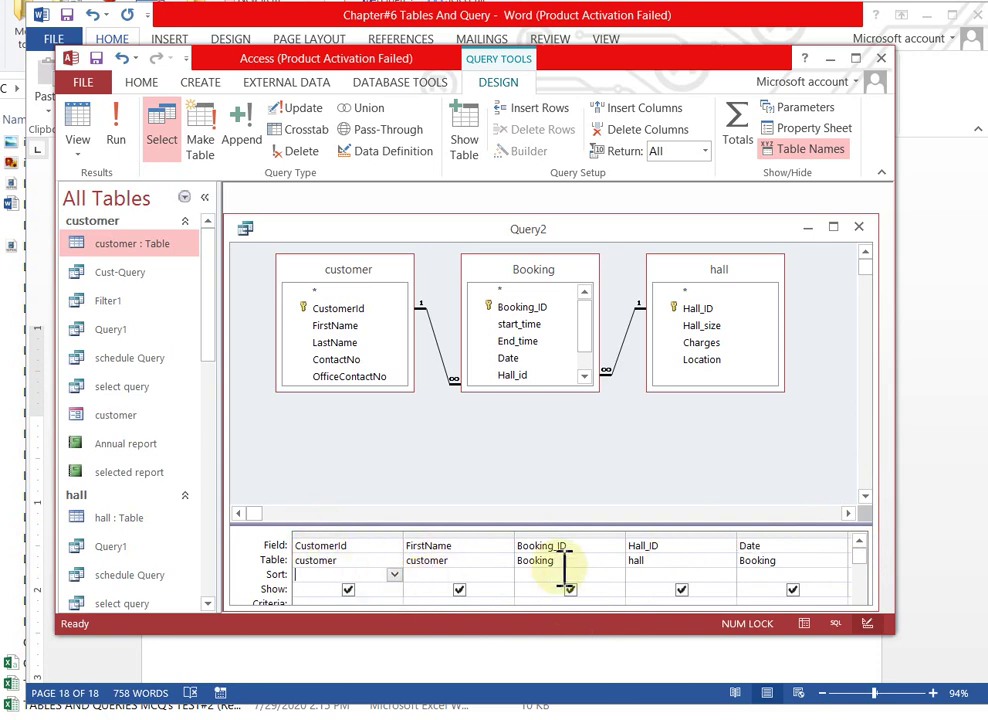
click(394, 576)
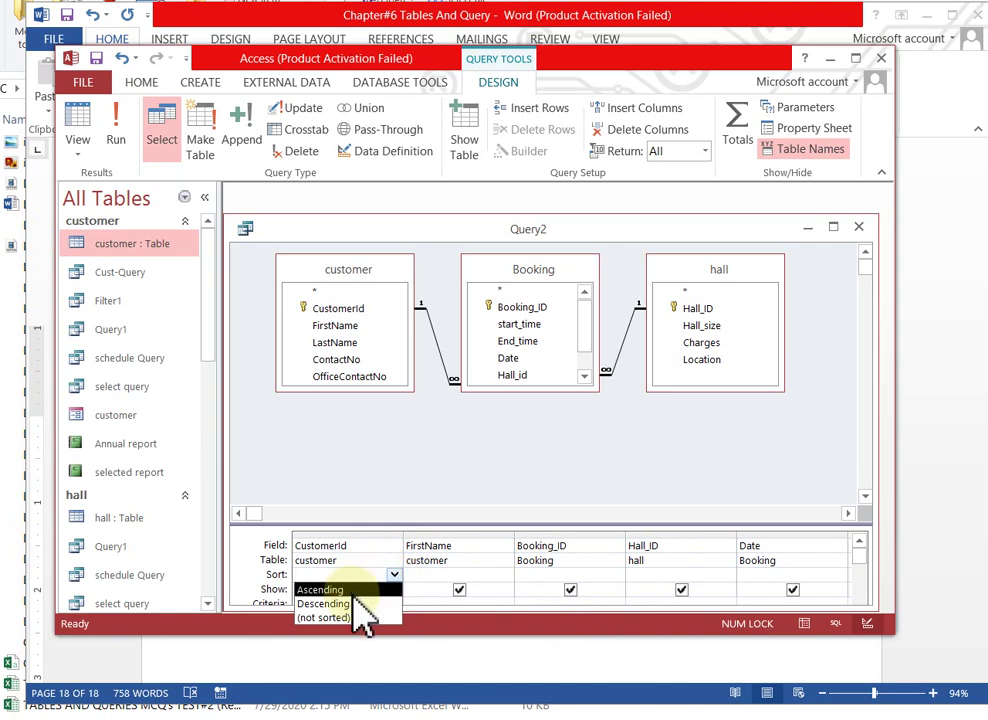
click(352, 591)
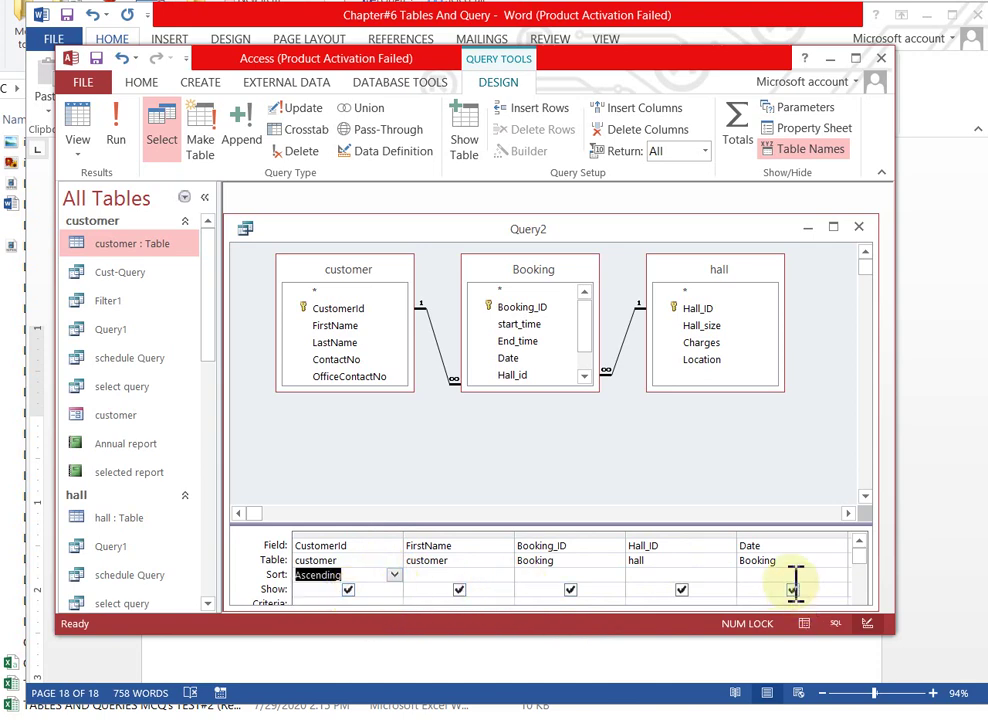
Sort the query's Date column in descending order and set the CustomerId column to not sorted
click(825, 576)
click(840, 575)
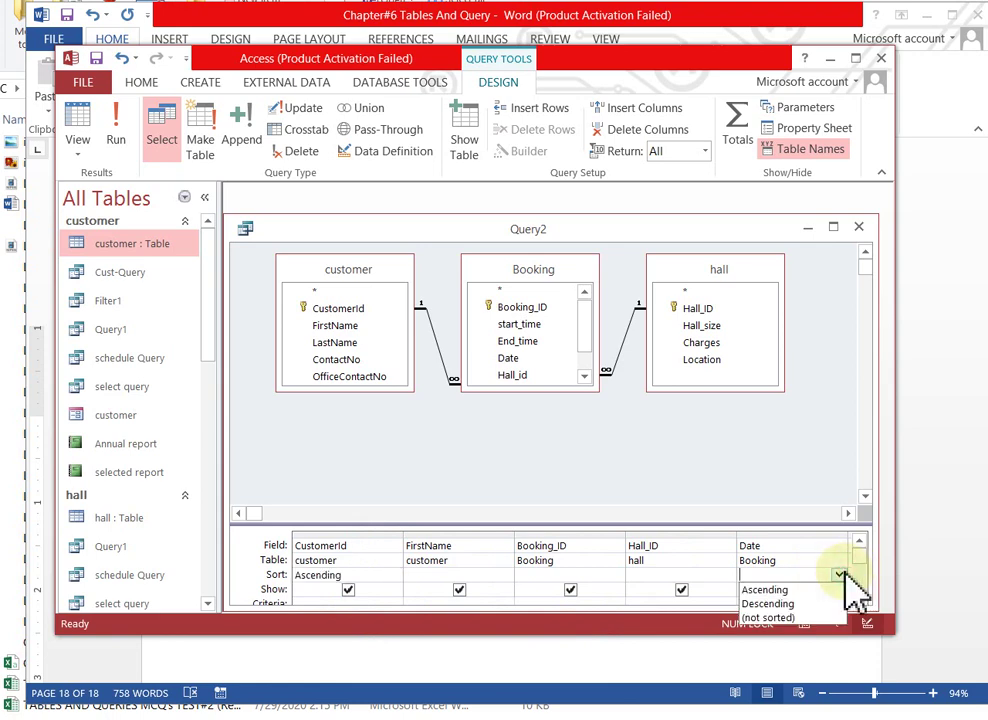
click(780, 604)
click(393, 575)
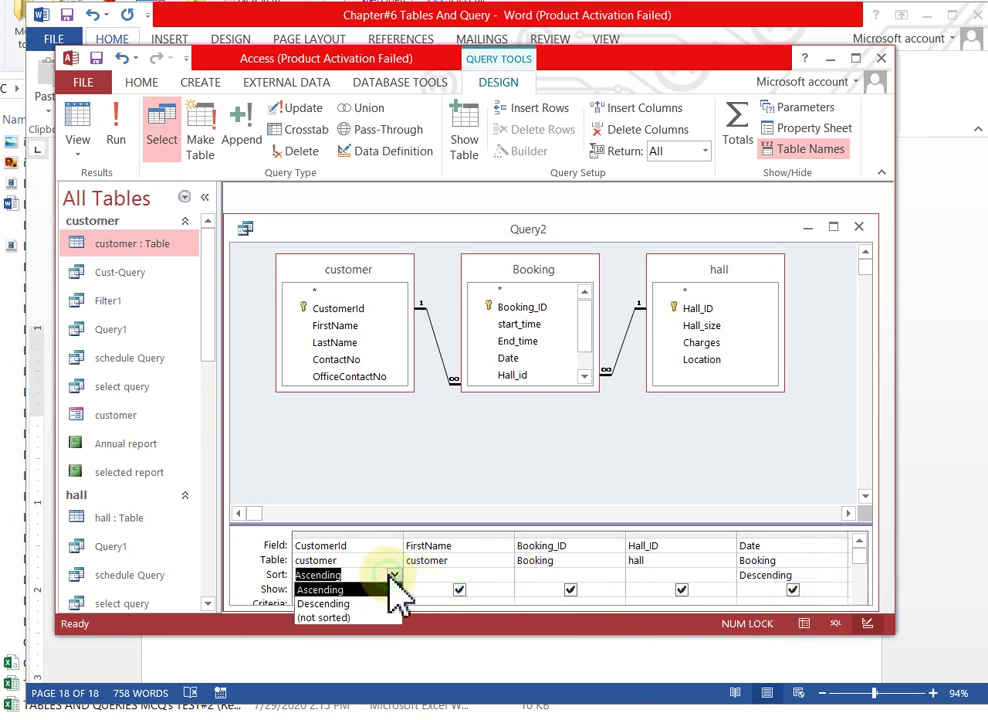
click(362, 617)
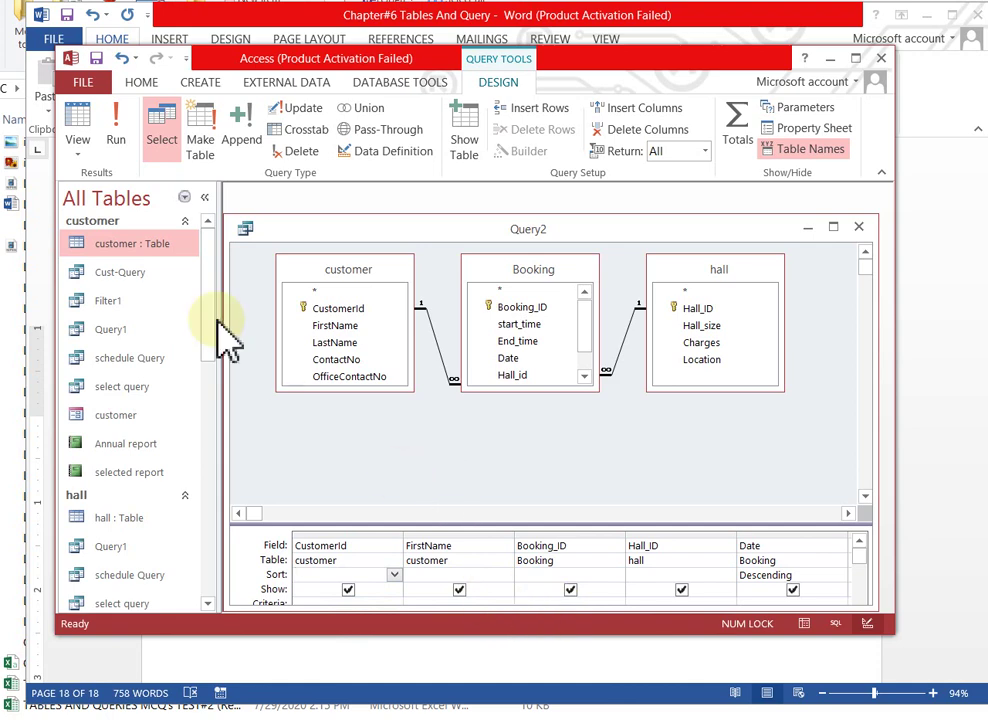
Save the current query as a new query object named "booking detail"
click(82, 82)
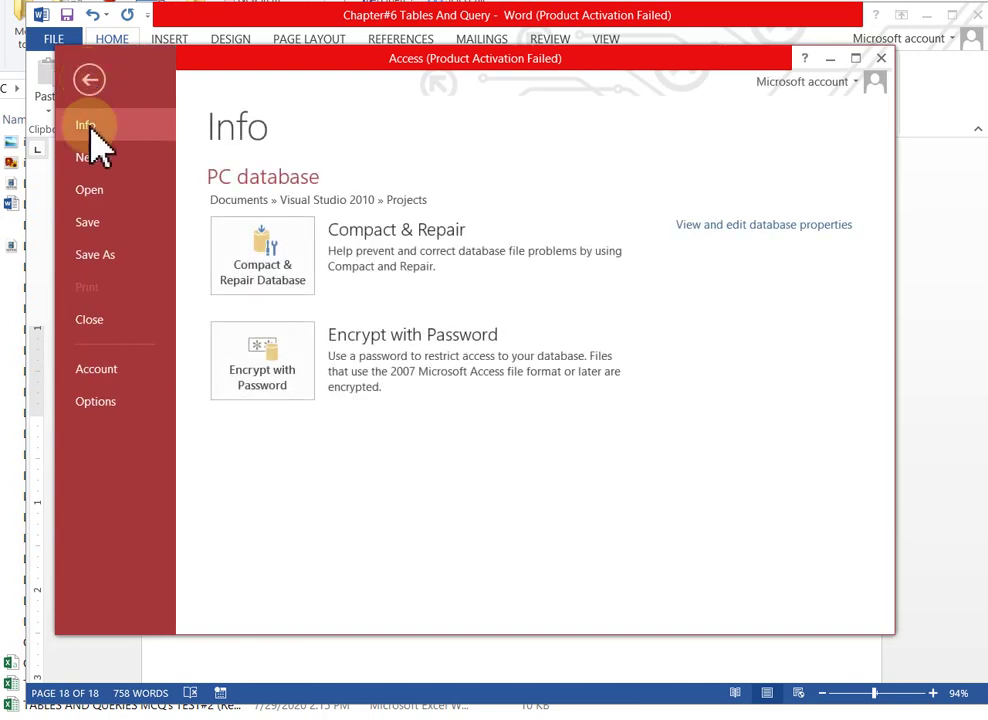
click(100, 255)
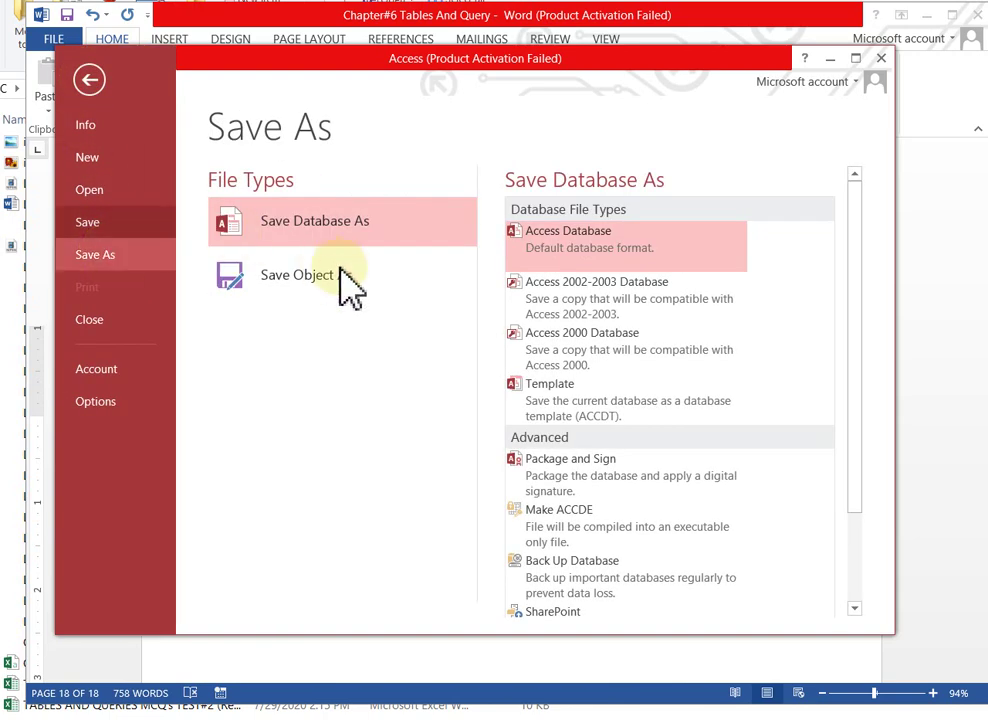
click(297, 291)
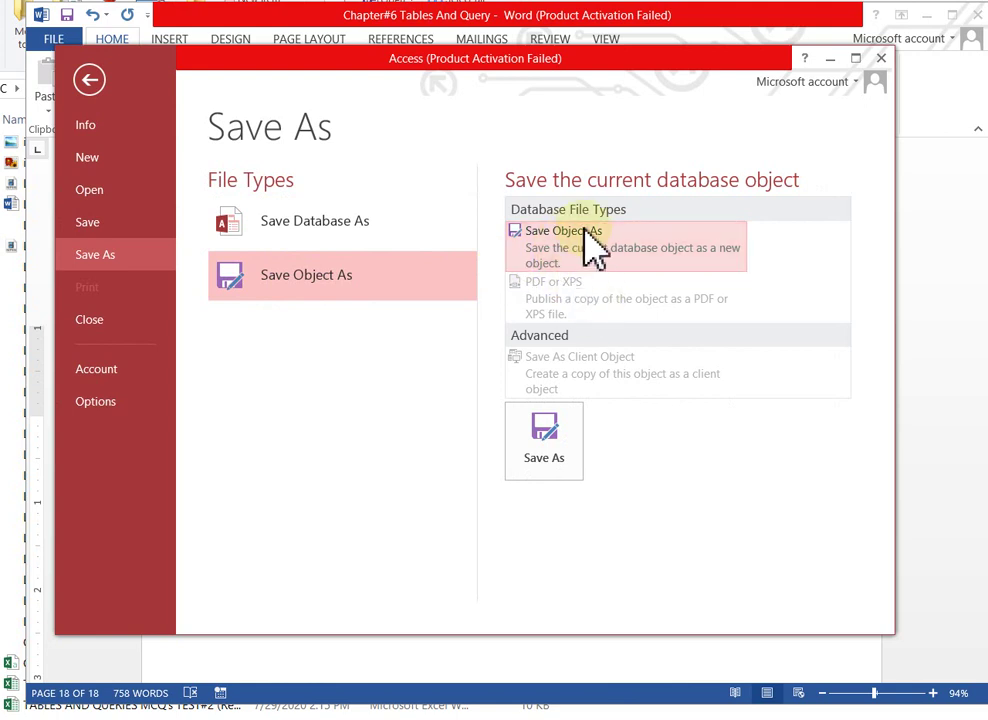
click(560, 450)
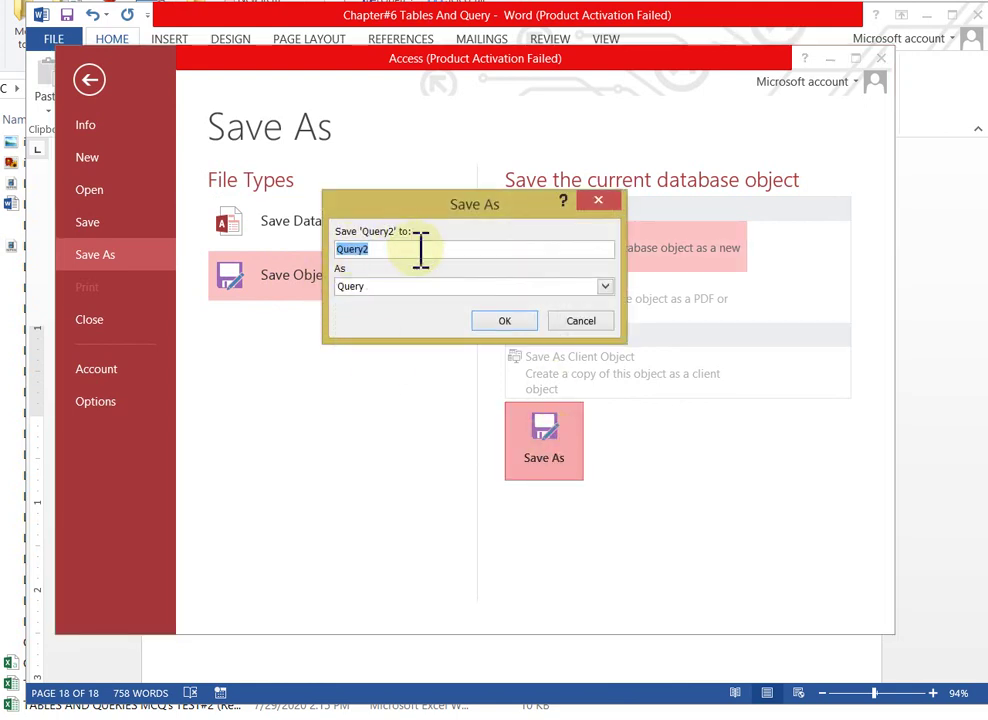
drag(420, 249, 340, 268)
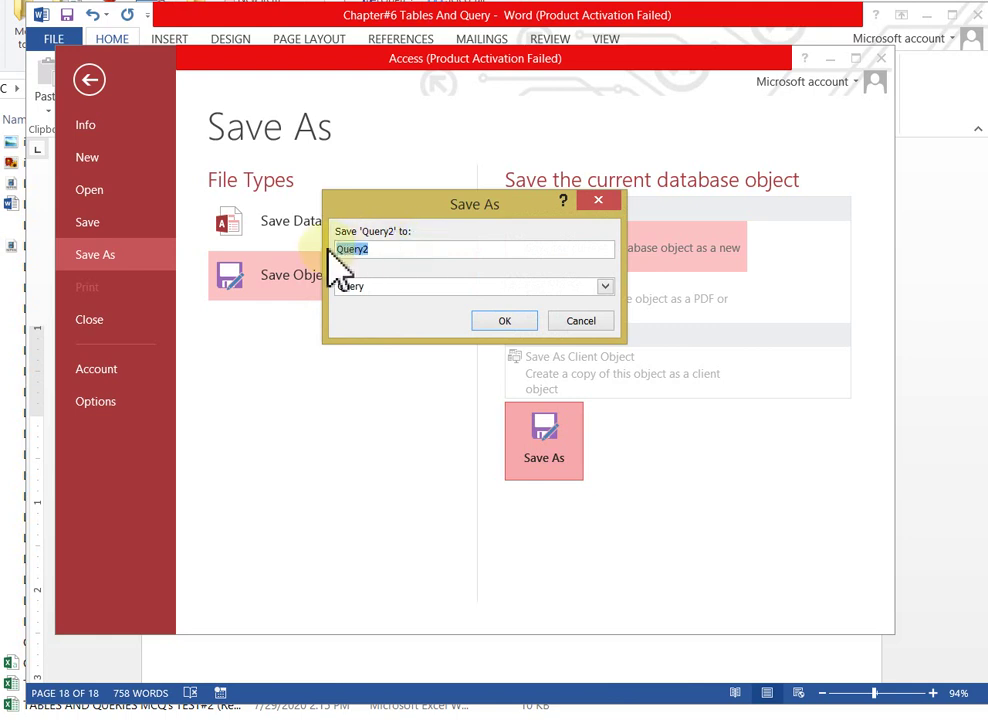
text(b)
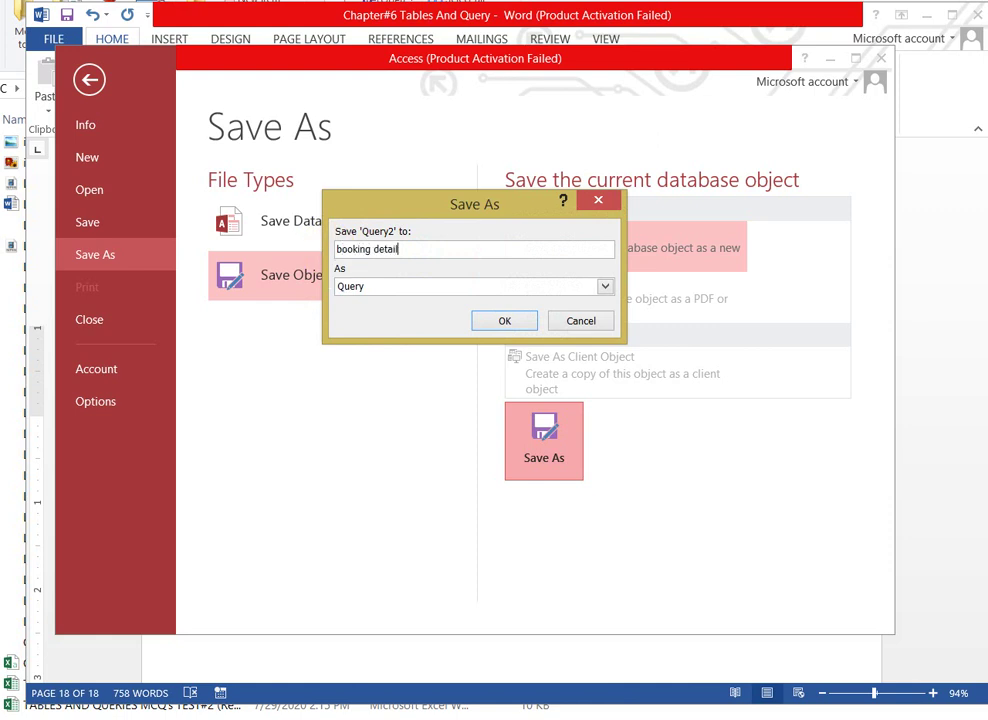
text(ooking detail)
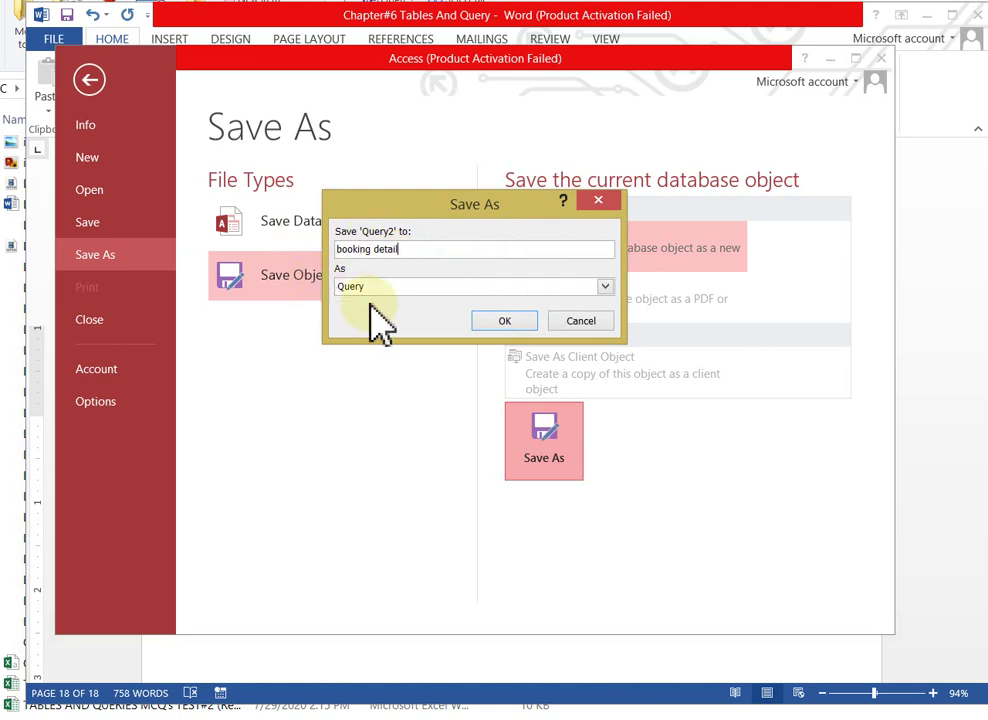
click(504, 321)
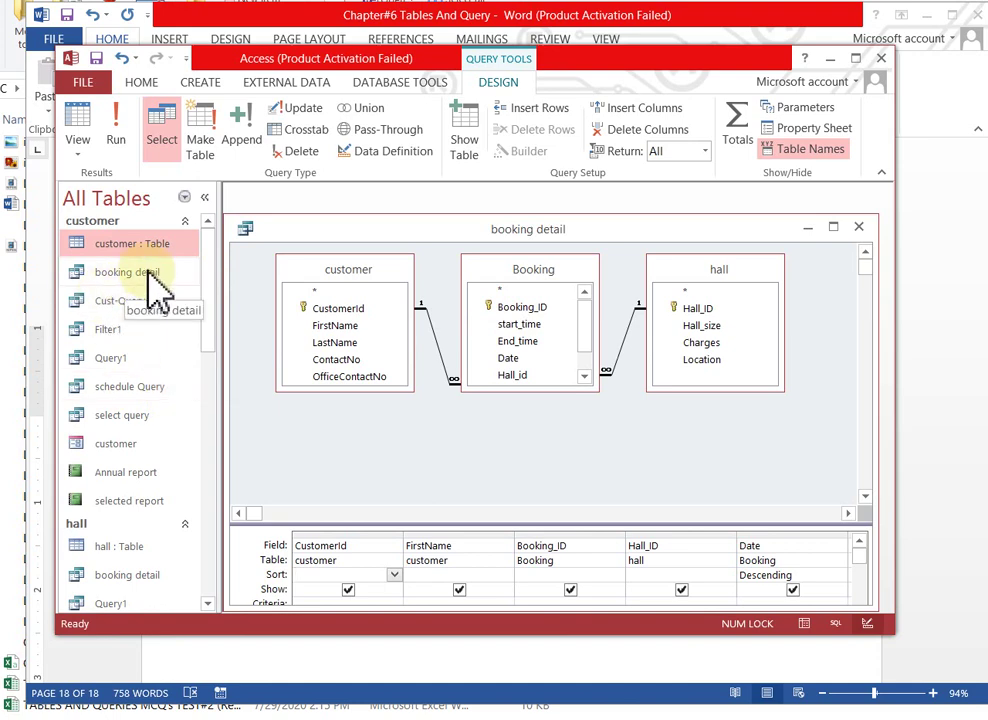
Run the booking detail query and examine its FirstName, Hall_ID and Date columns in the datasheet
click(105, 272)
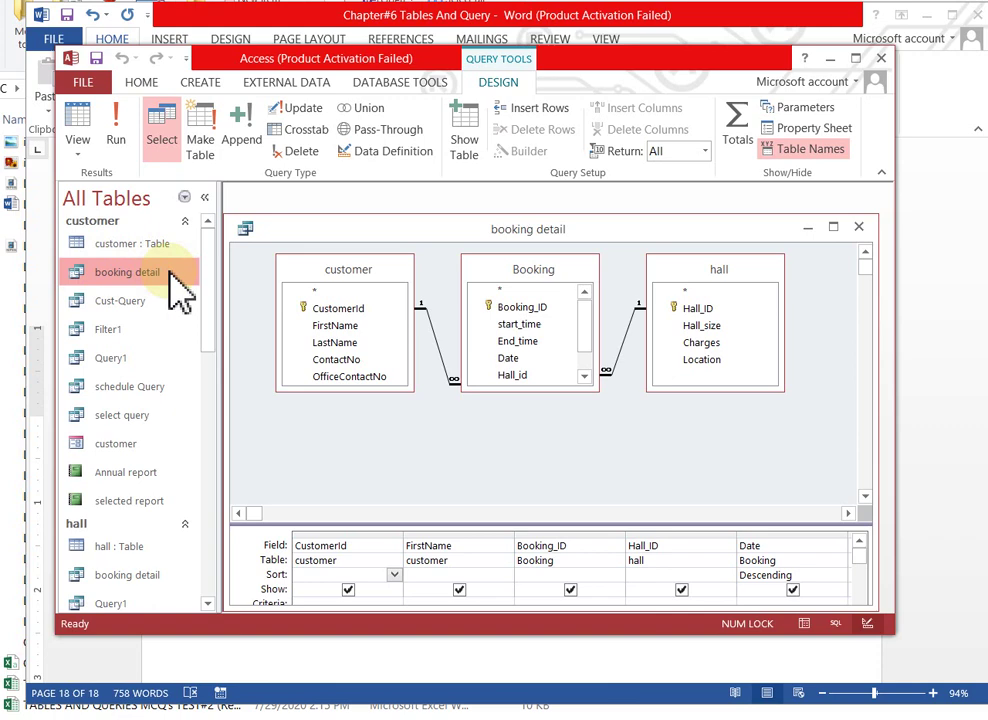
click(122, 130)
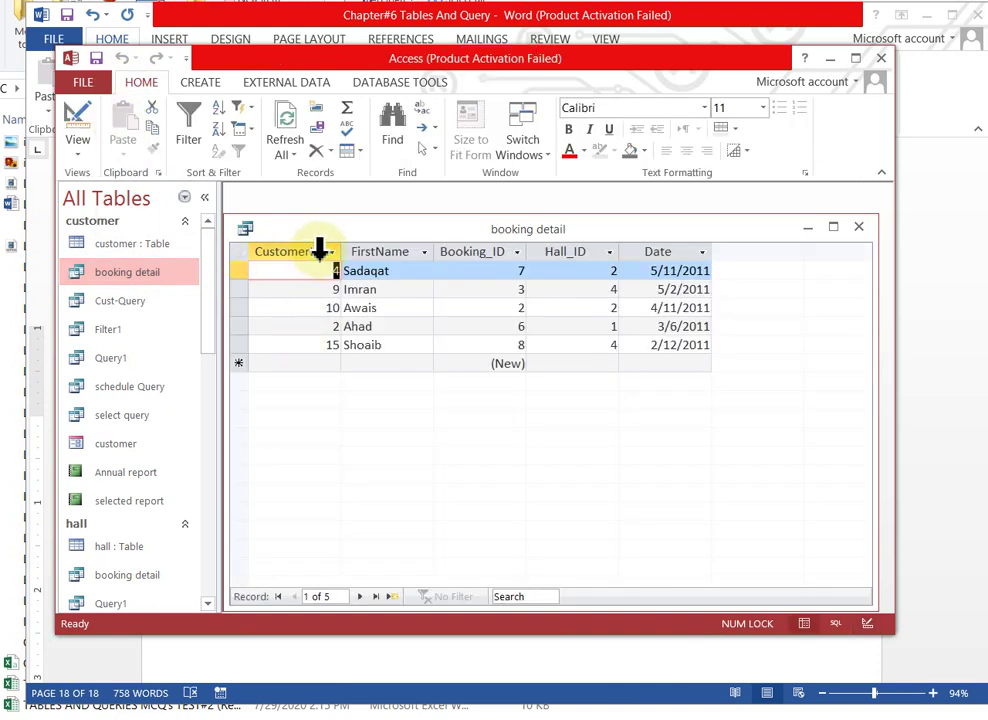
click(377, 246)
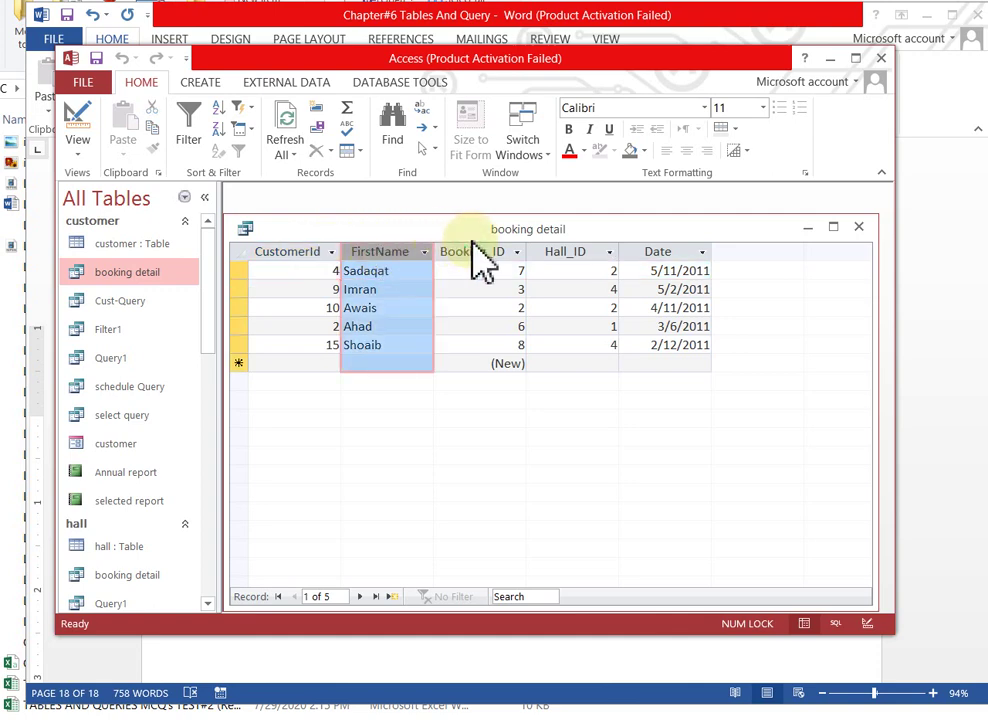
click(583, 252)
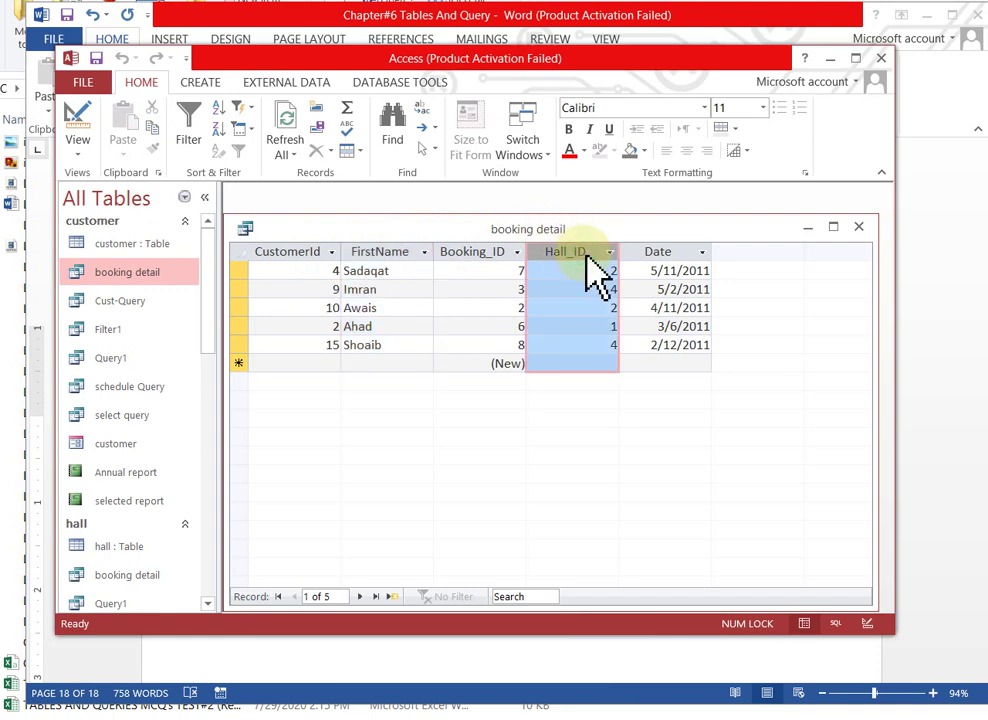
click(670, 256)
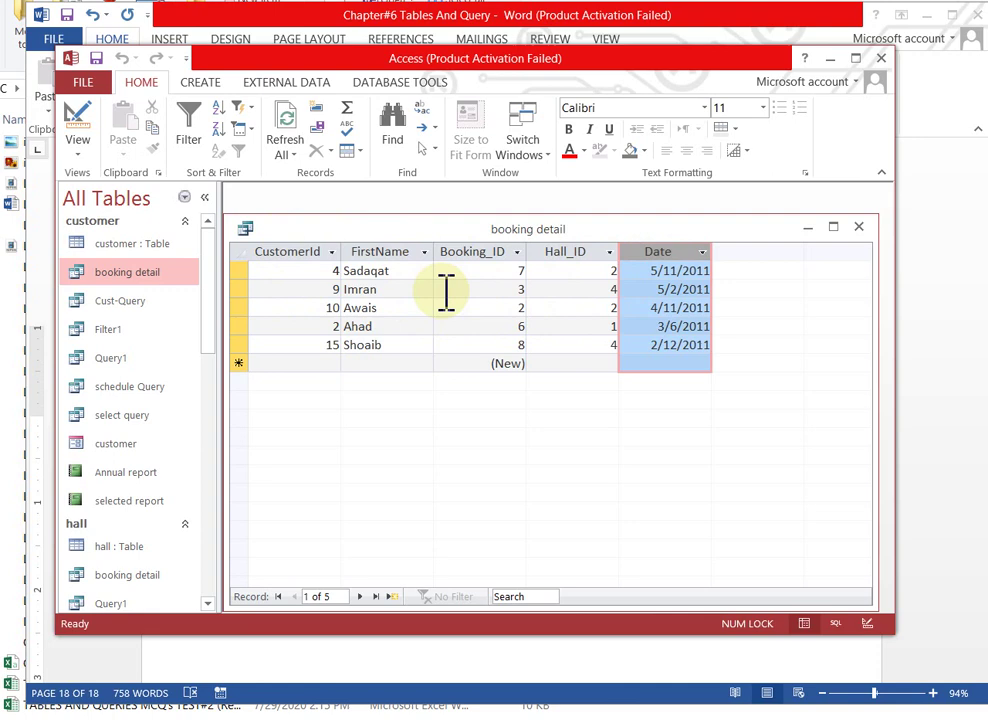
Close the query results, reopen the saved booking detail query to view its records, and close it again
click(862, 227)
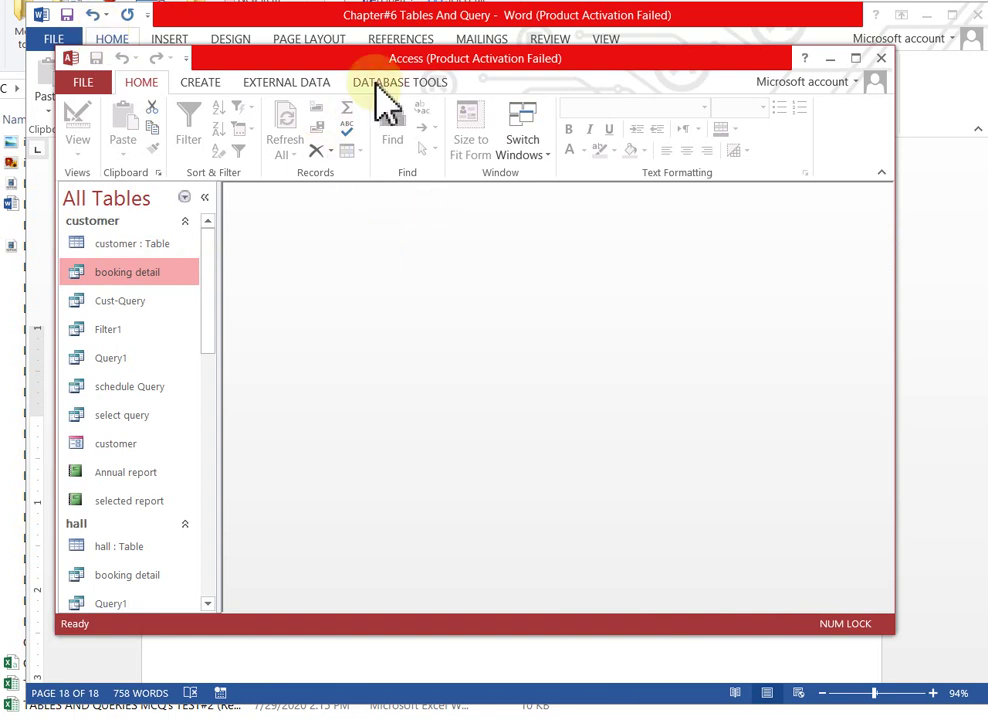
double_click(140, 271)
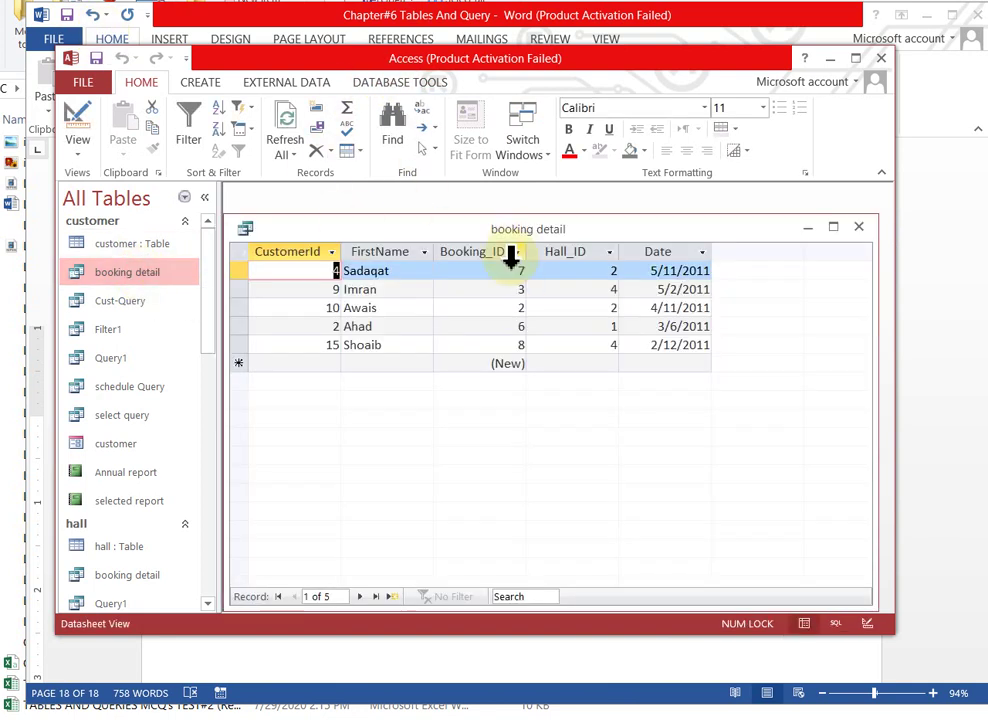
click(859, 229)
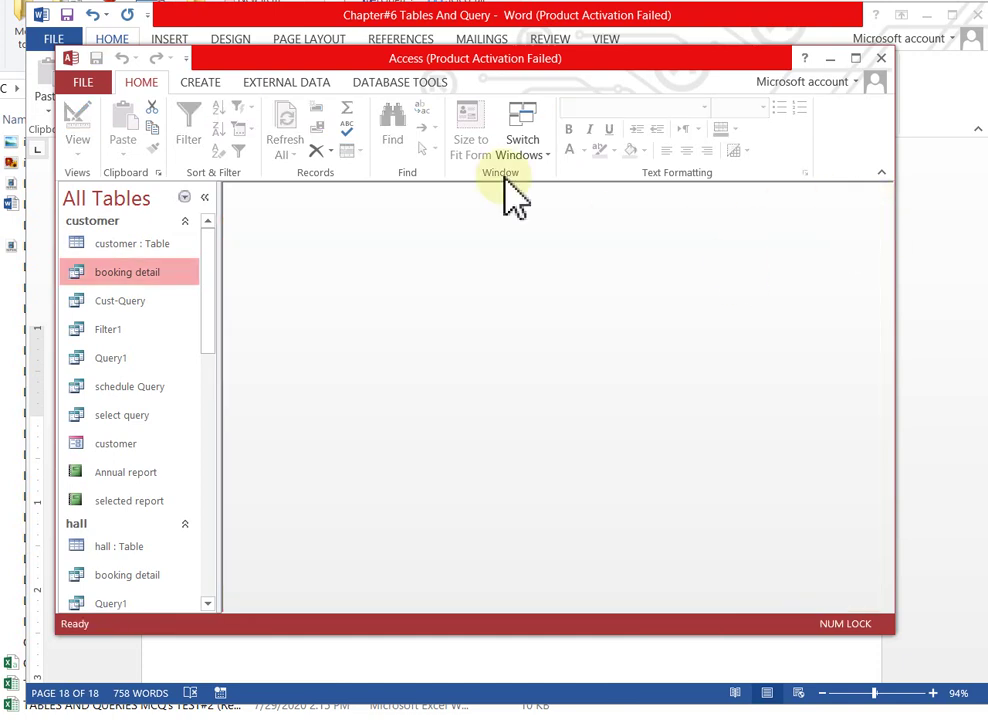
Start a new query with the Simple Query Wizard and choose the hall table as its source
click(194, 87)
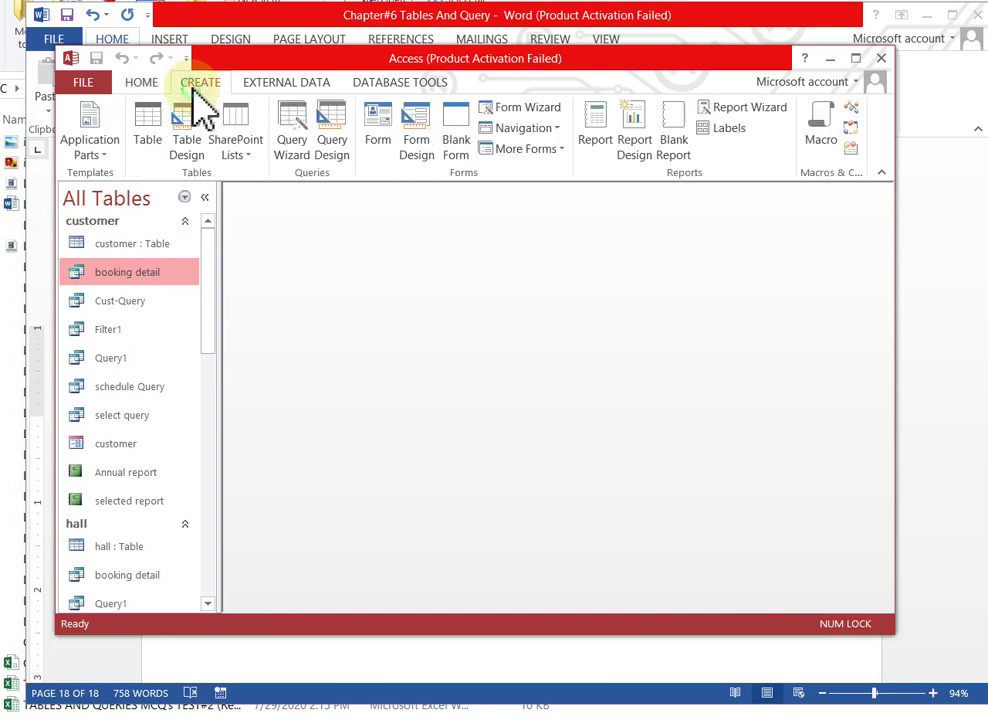
click(300, 160)
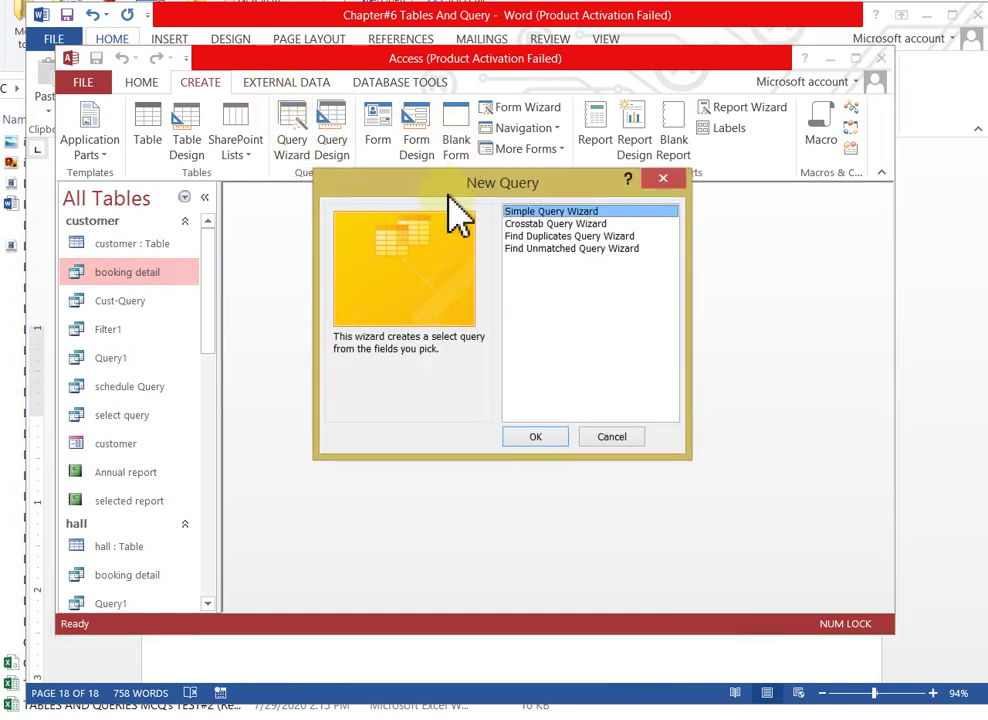
drag(443, 180, 421, 158)
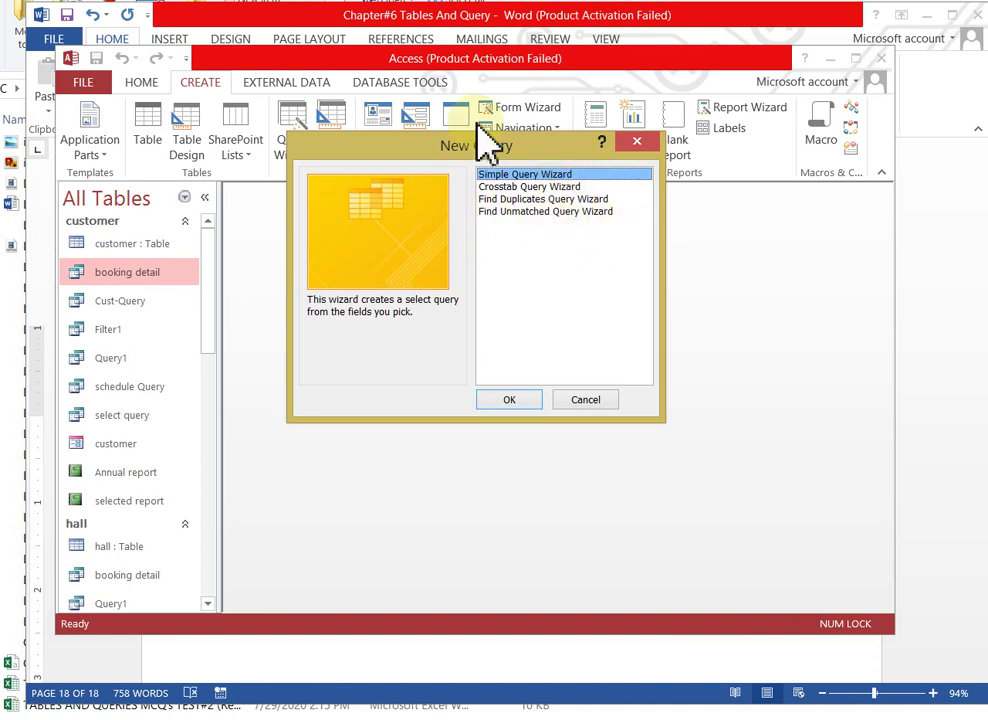
click(513, 399)
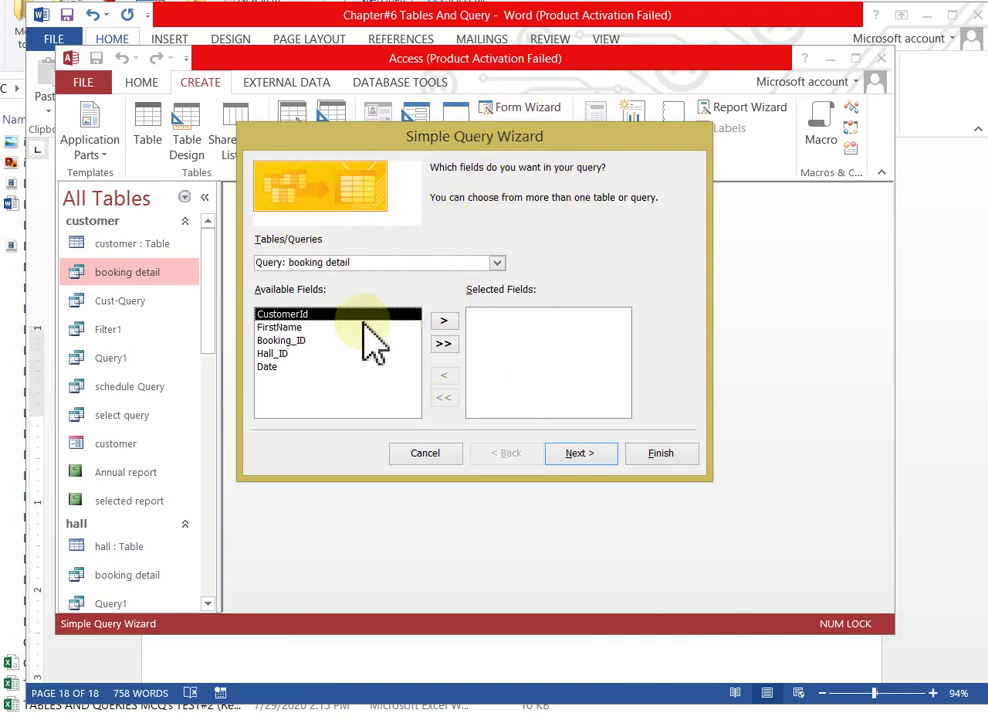
click(497, 264)
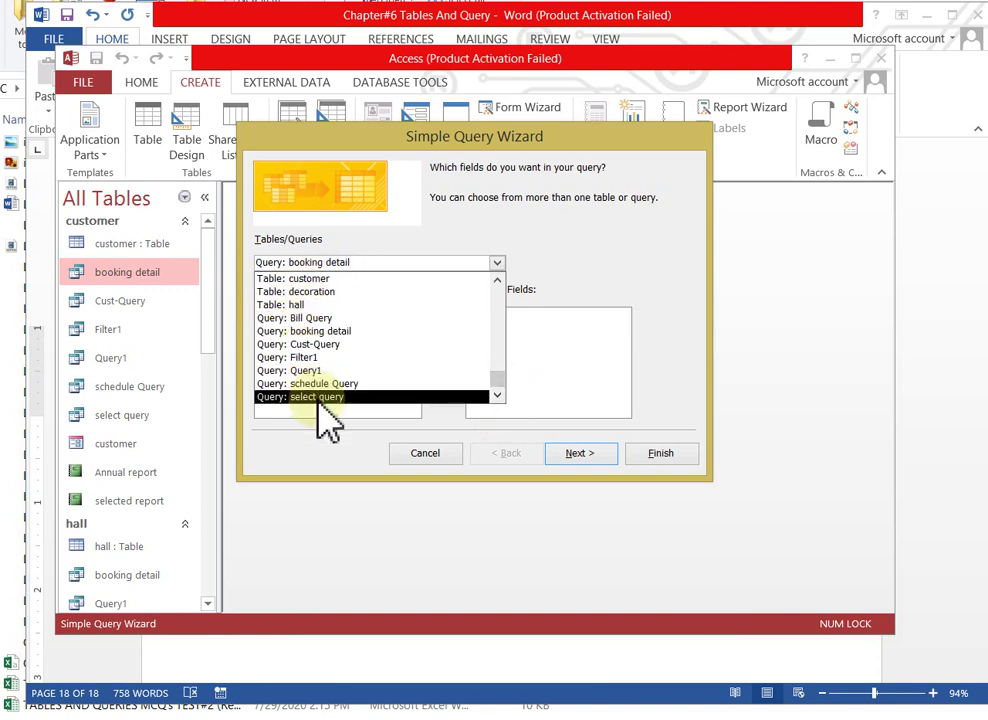
click(314, 306)
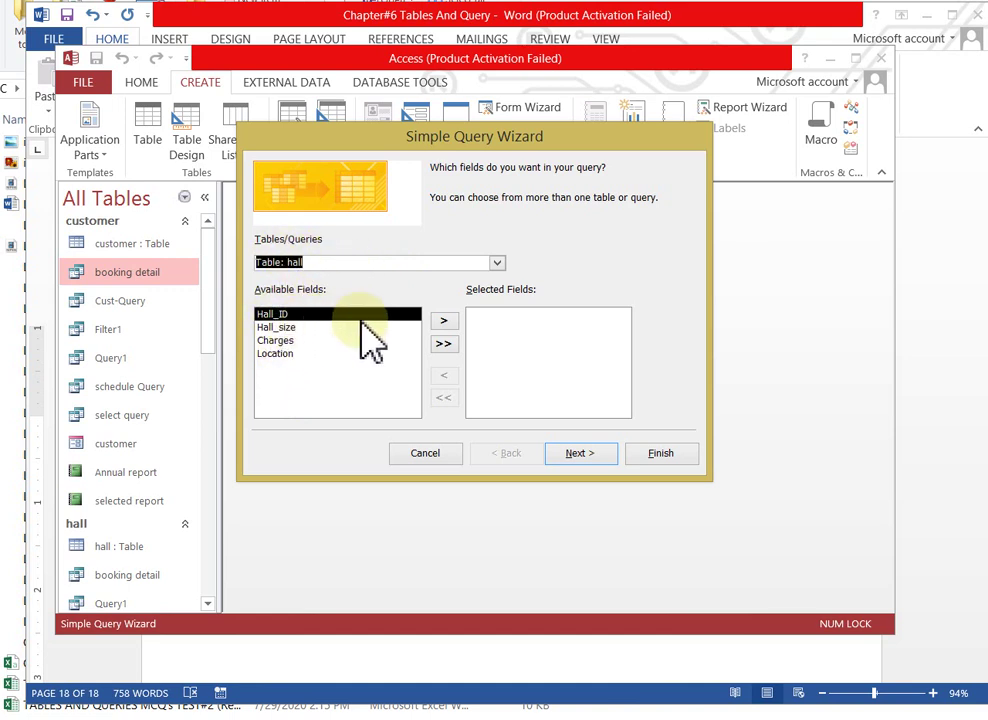
Try adding Hall_ID and Charges, and also all hall fields at once, removing every selected field again
click(444, 322)
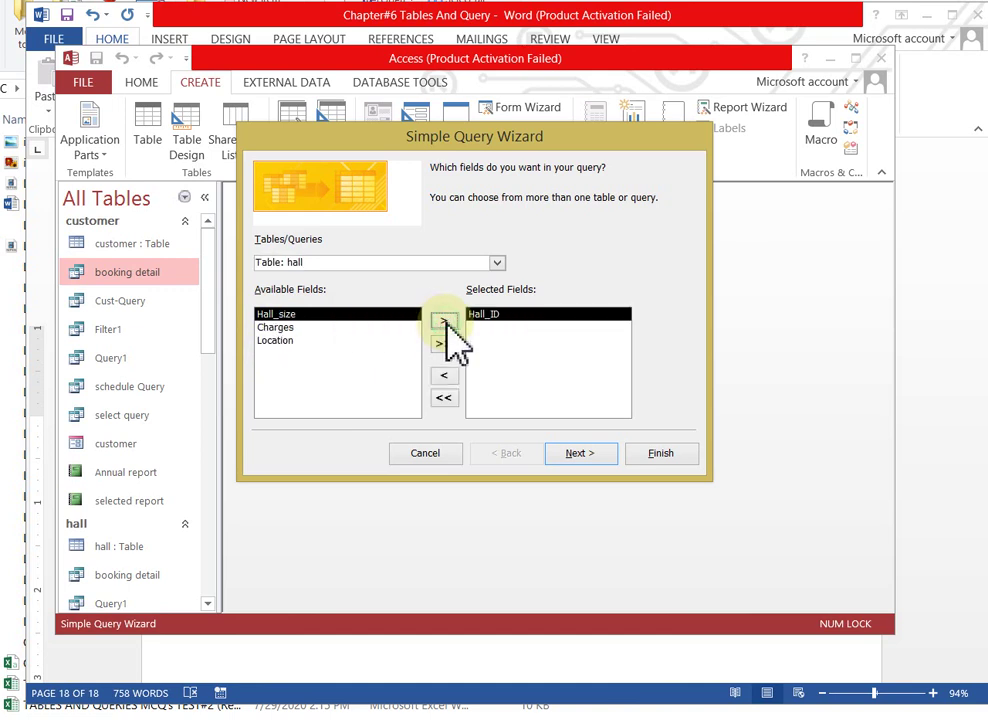
click(292, 327)
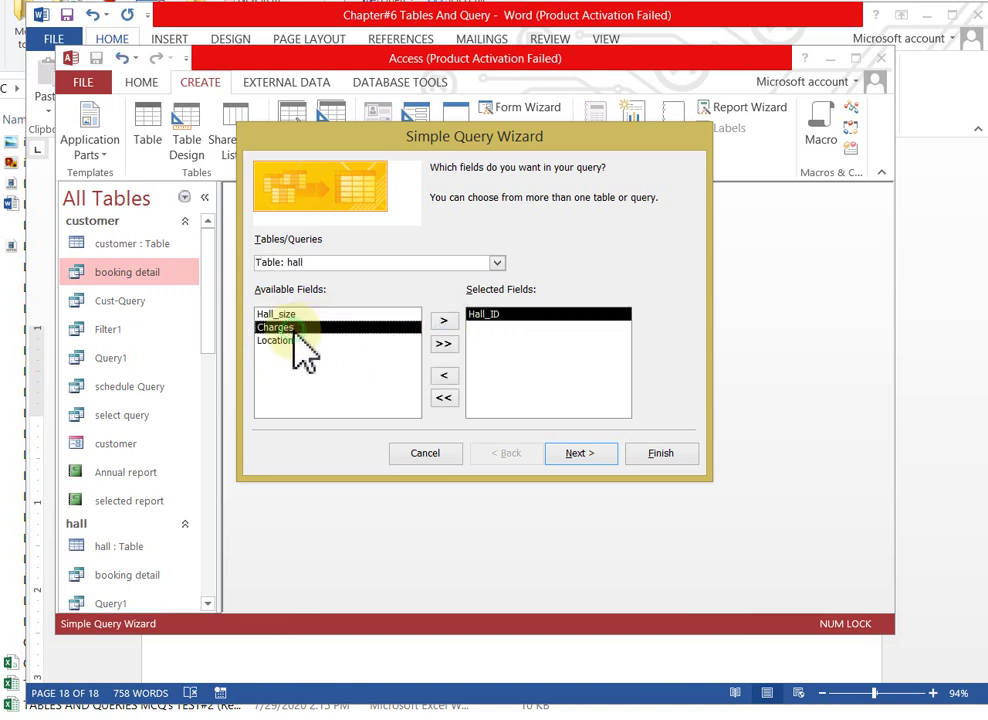
click(443, 322)
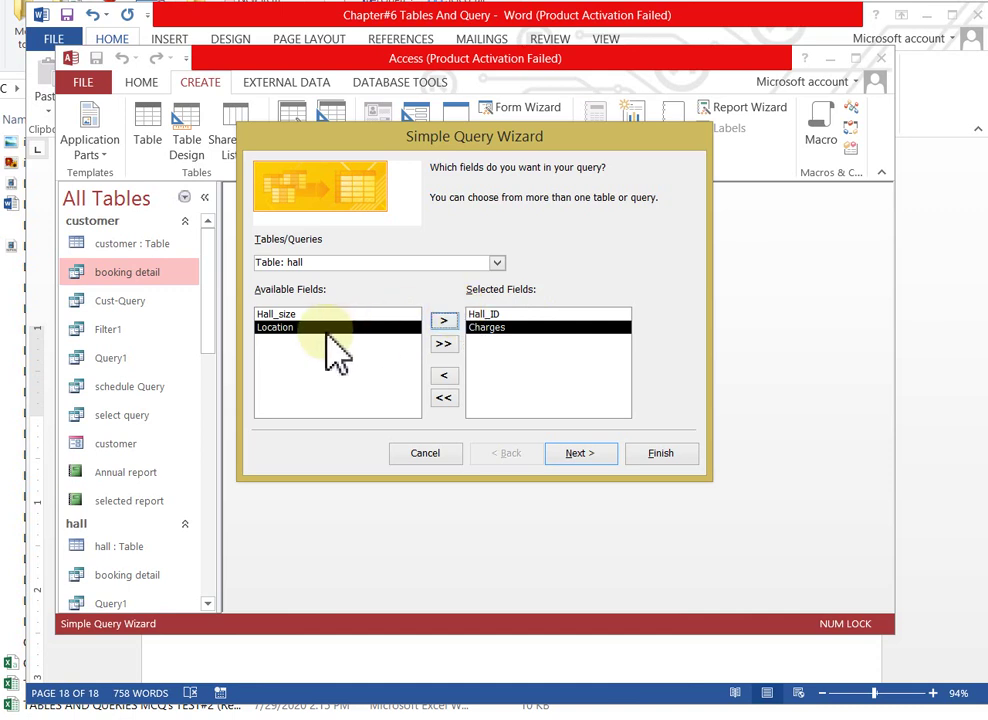
click(492, 315)
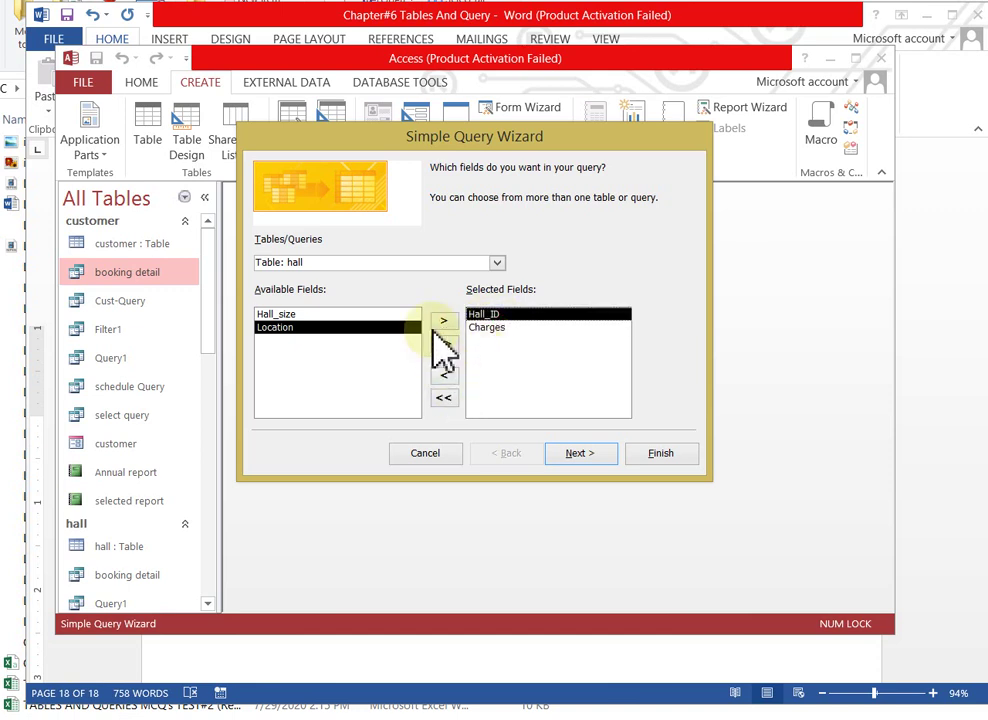
click(449, 378)
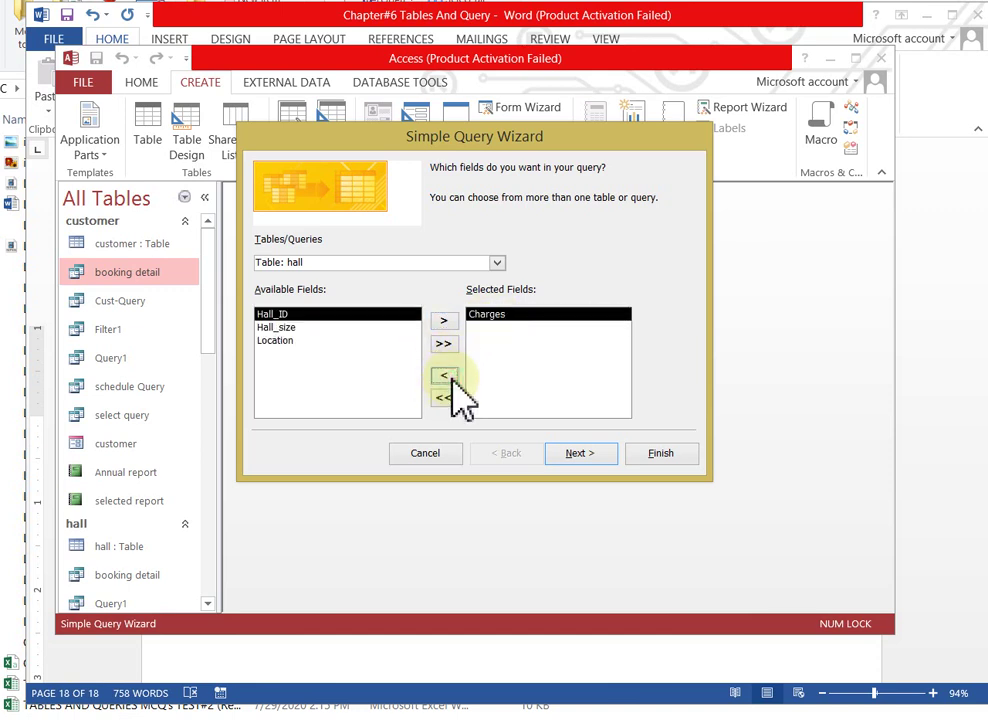
click(447, 377)
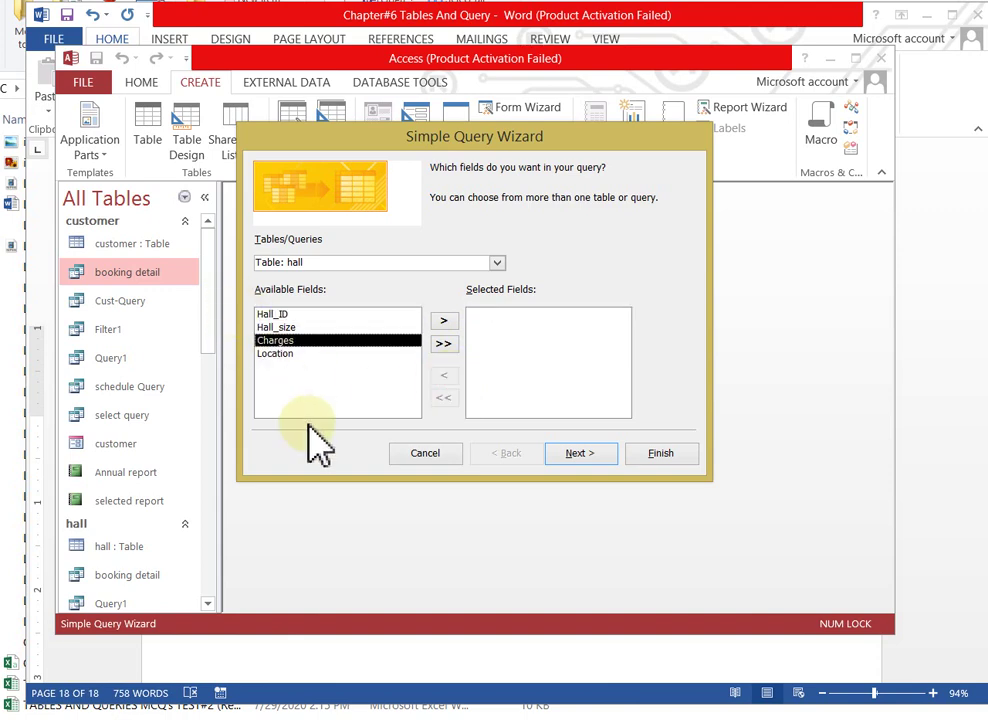
click(443, 345)
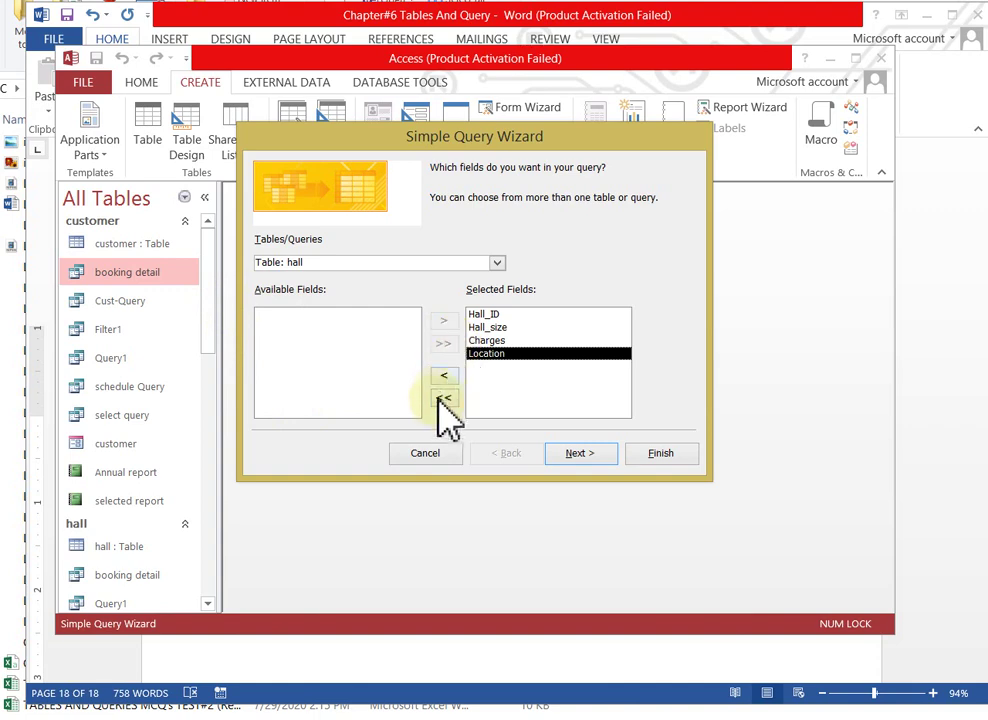
click(443, 399)
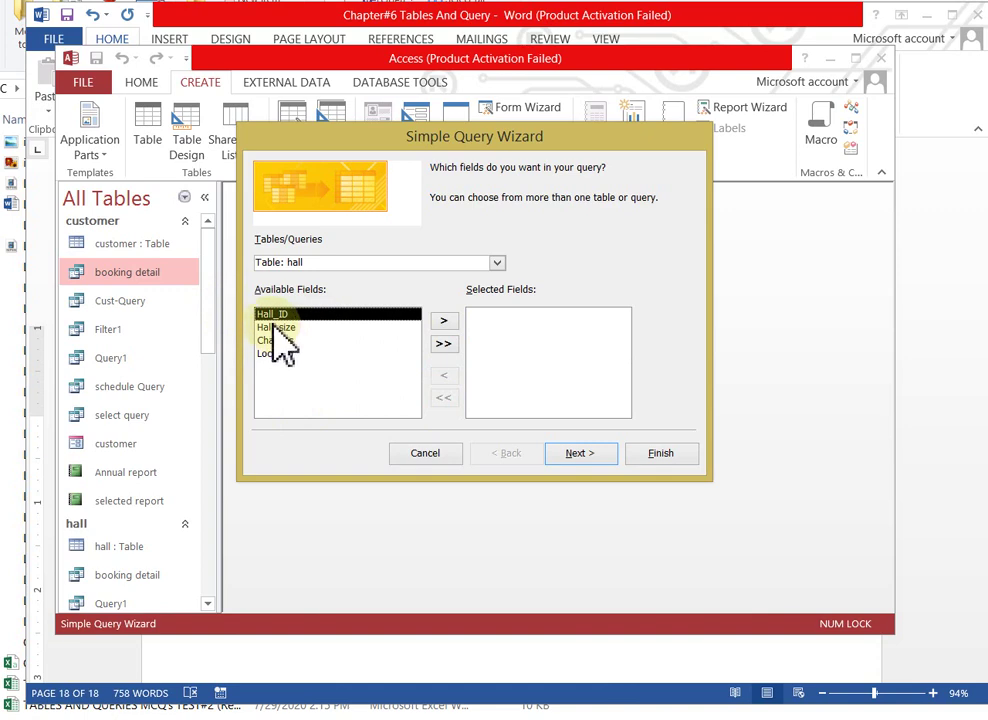
Add the hall table's Hall_ID and Charges as the query's selected fields and proceed to the query type choice
click(452, 327)
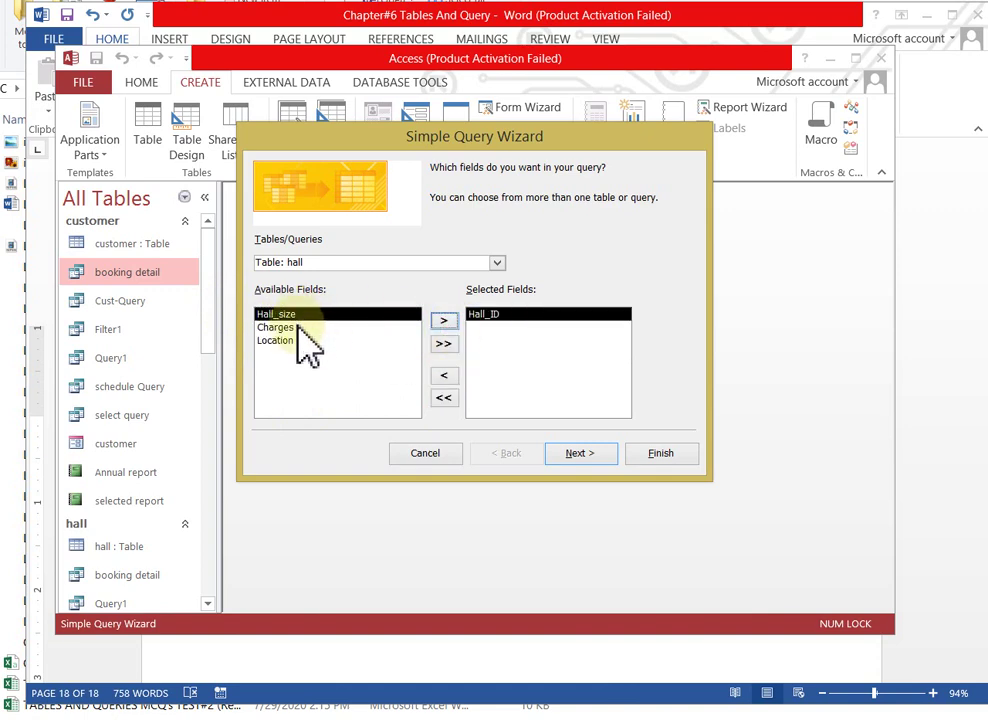
click(300, 328)
click(447, 325)
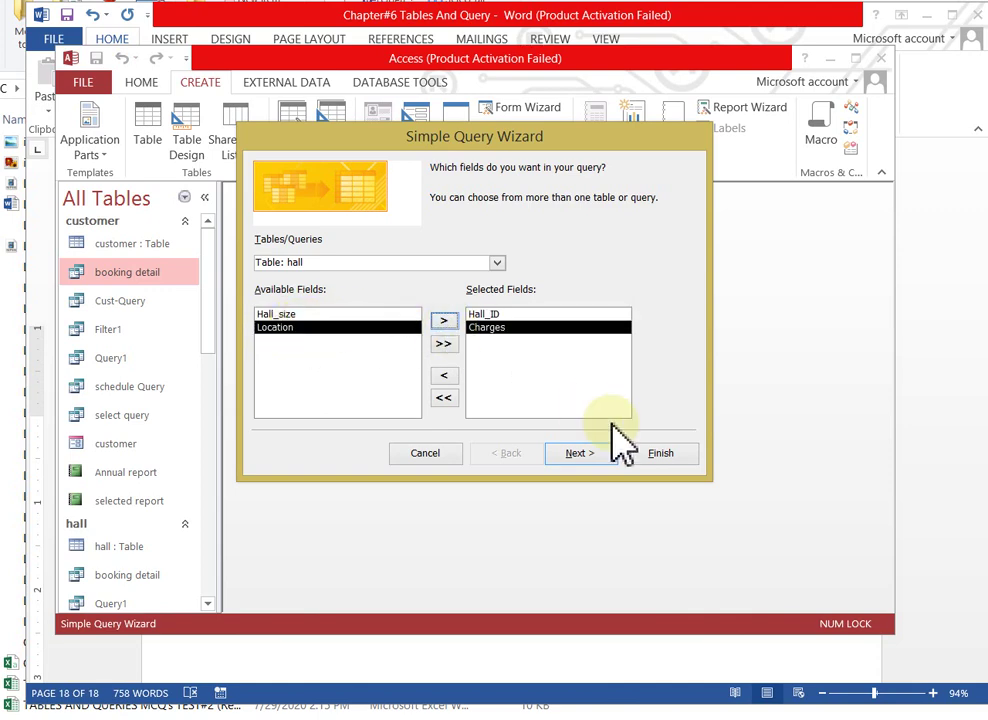
click(586, 458)
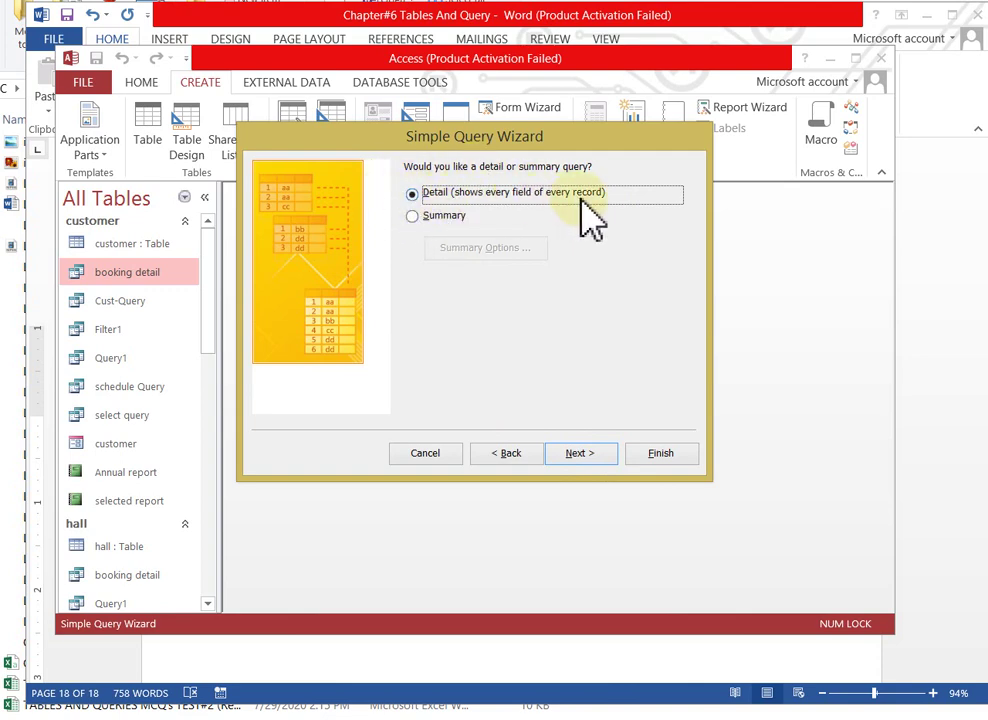
Make it a summary query that calculates the Avg and Min of Charges and counts the records in hall
click(416, 218)
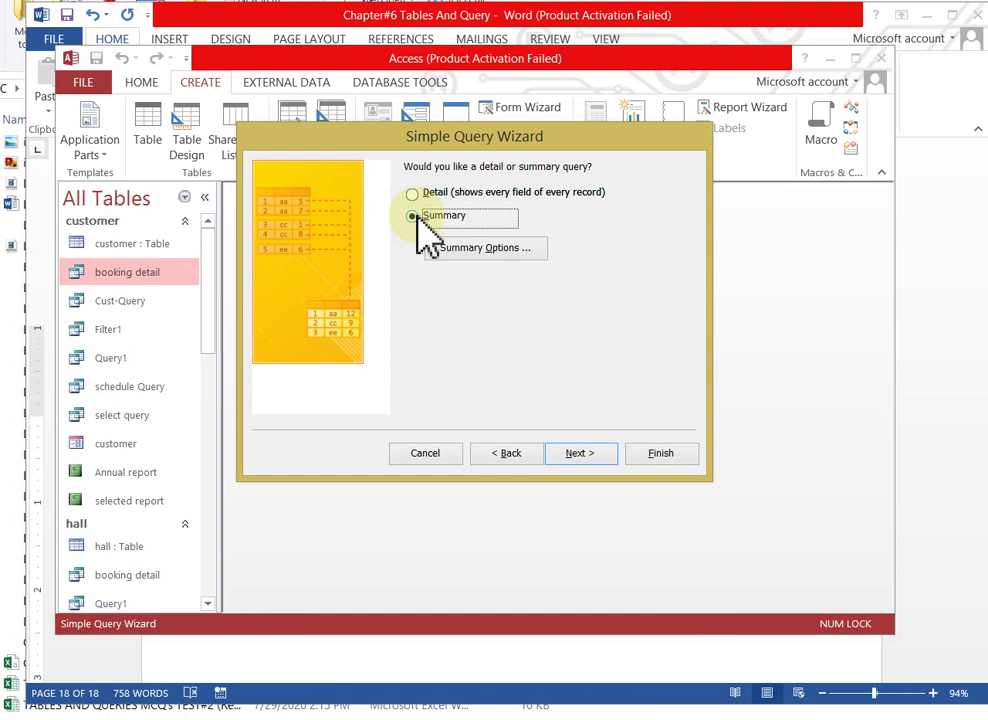
click(526, 252)
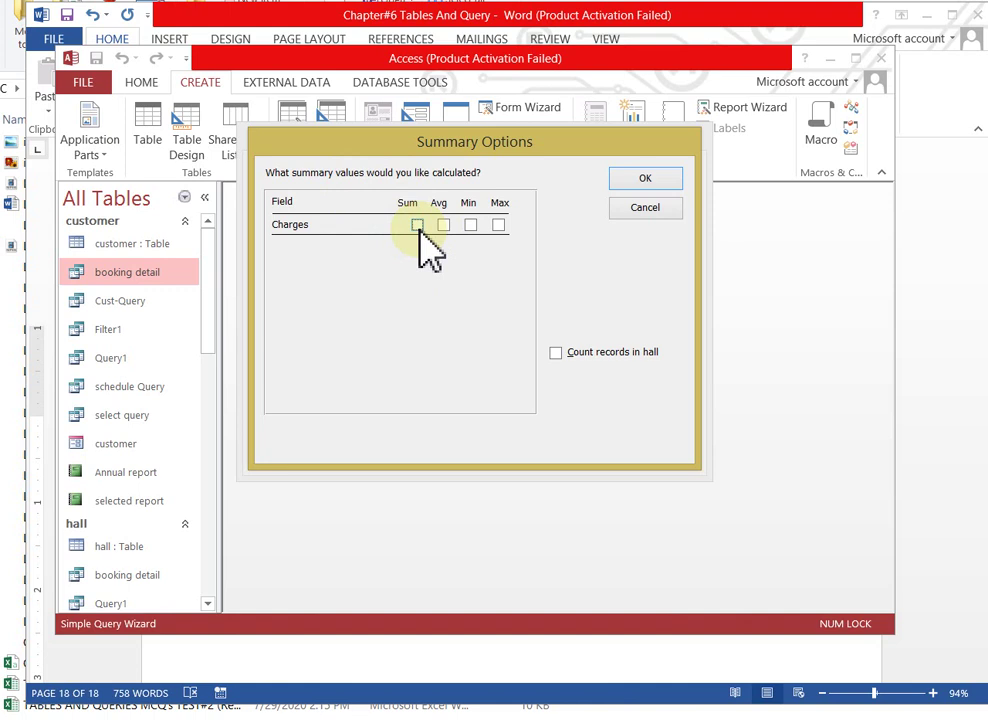
click(557, 356)
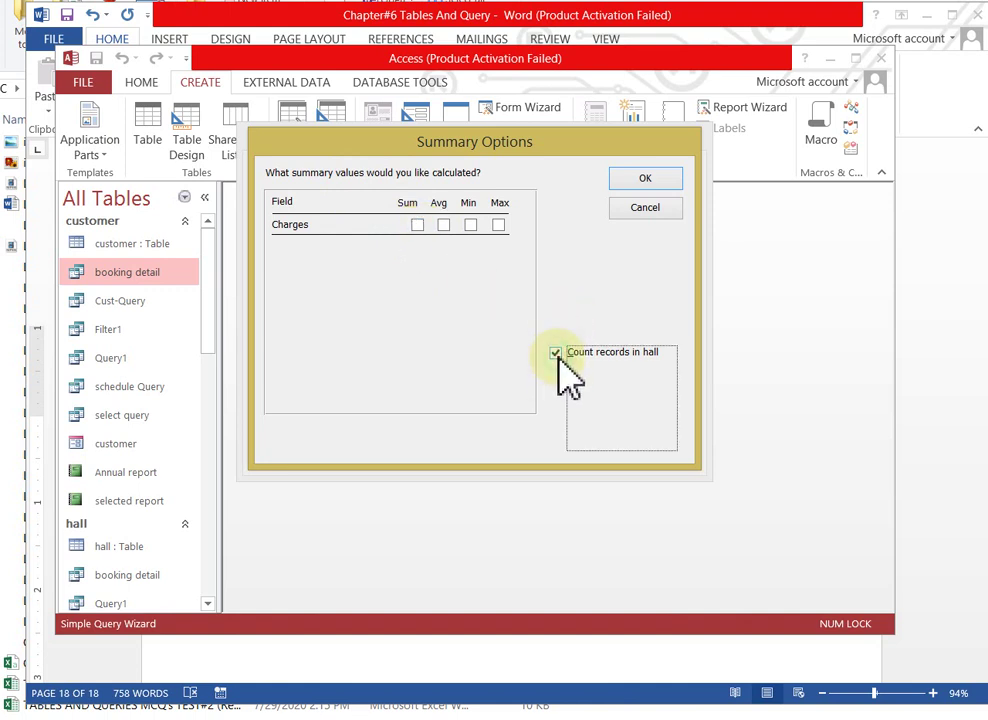
click(445, 226)
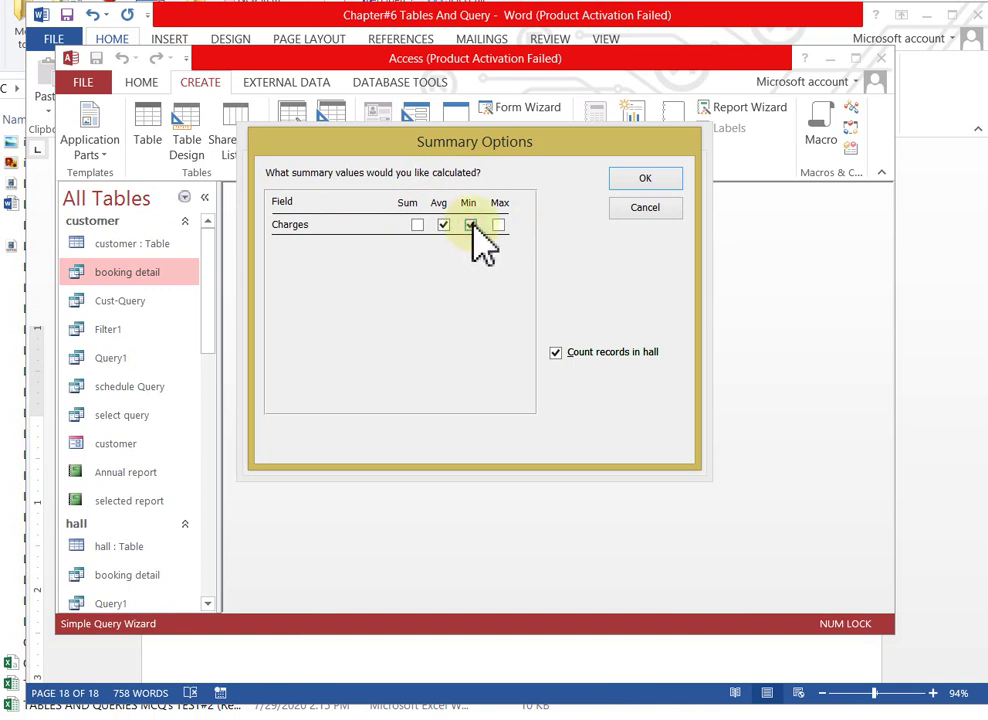
click(472, 225)
click(641, 180)
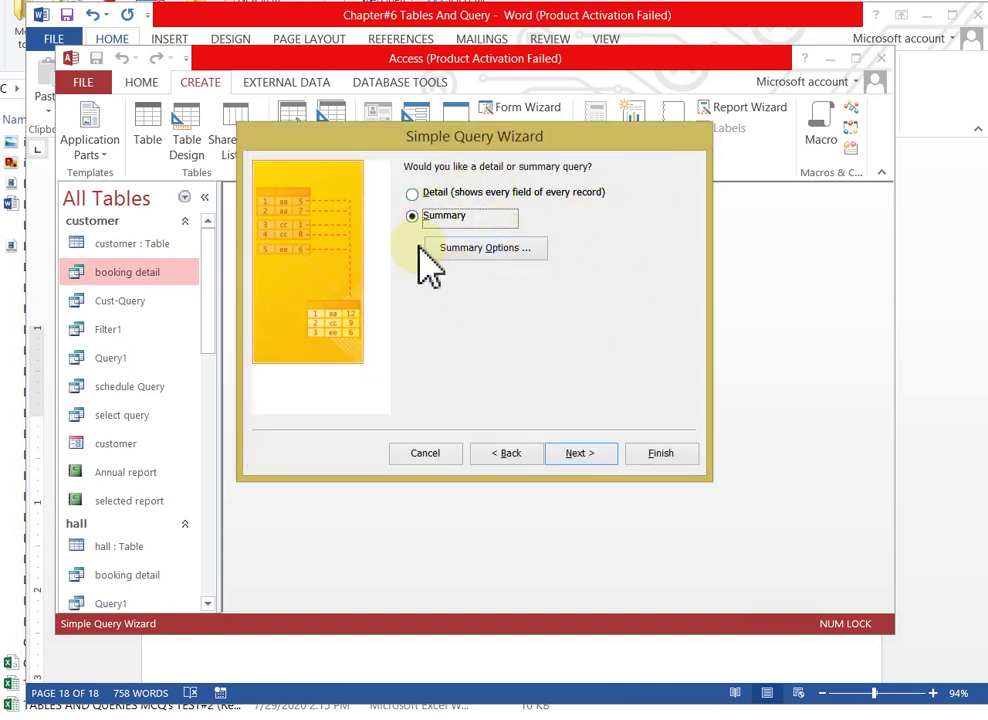
Title the summary query "Hall charges Query" and finish the wizard, opening the results to examine the Hall_ID column
click(576, 455)
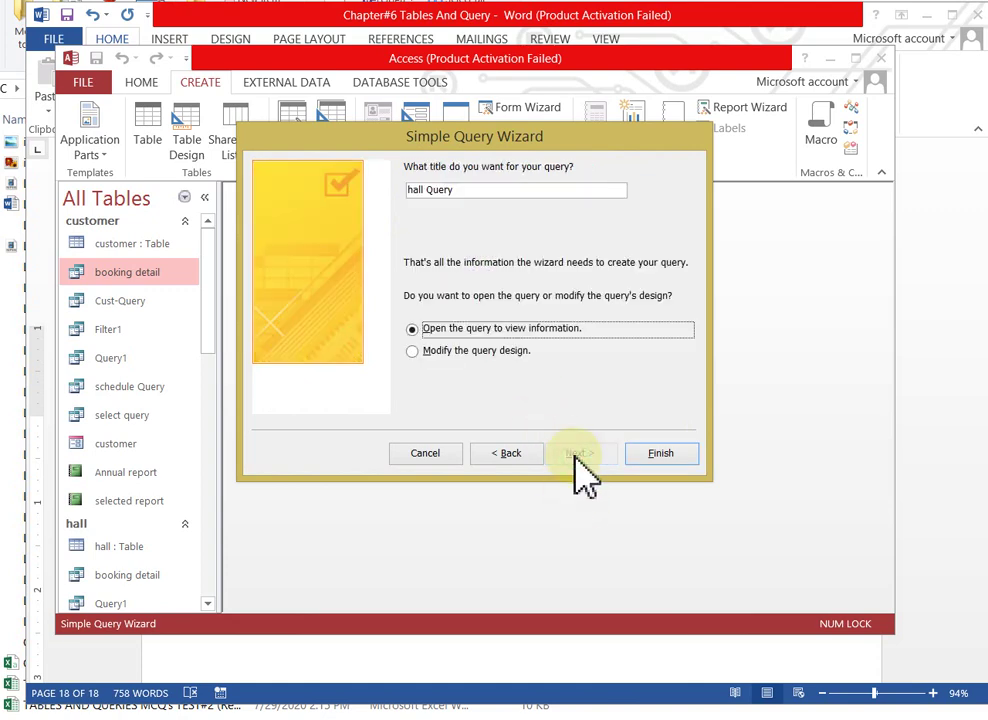
click(462, 192)
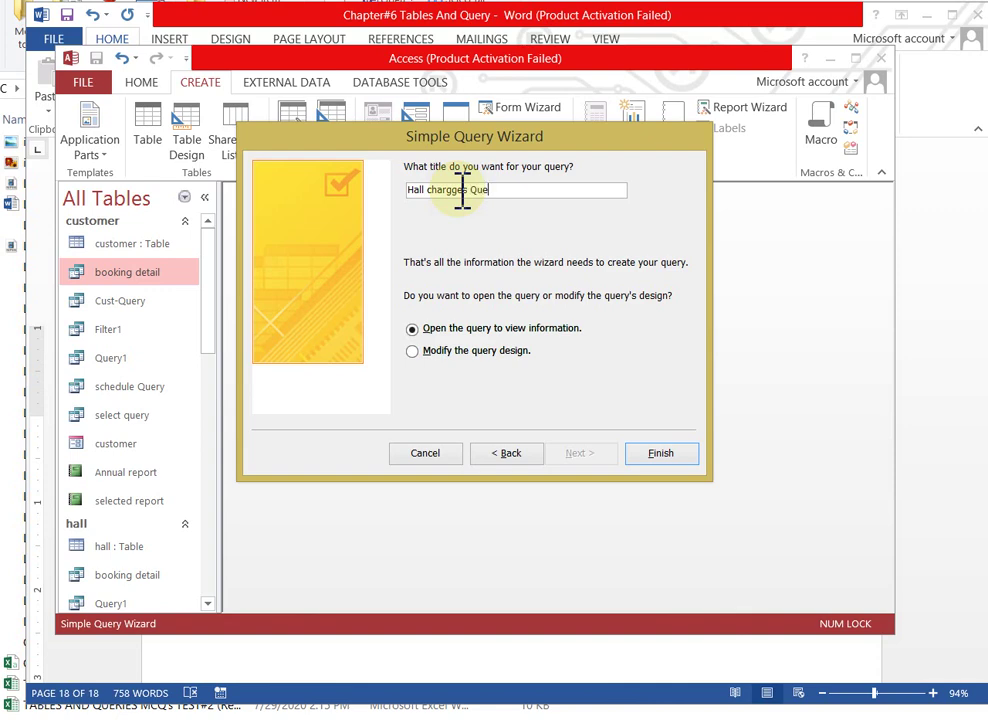
key(BackSpace)
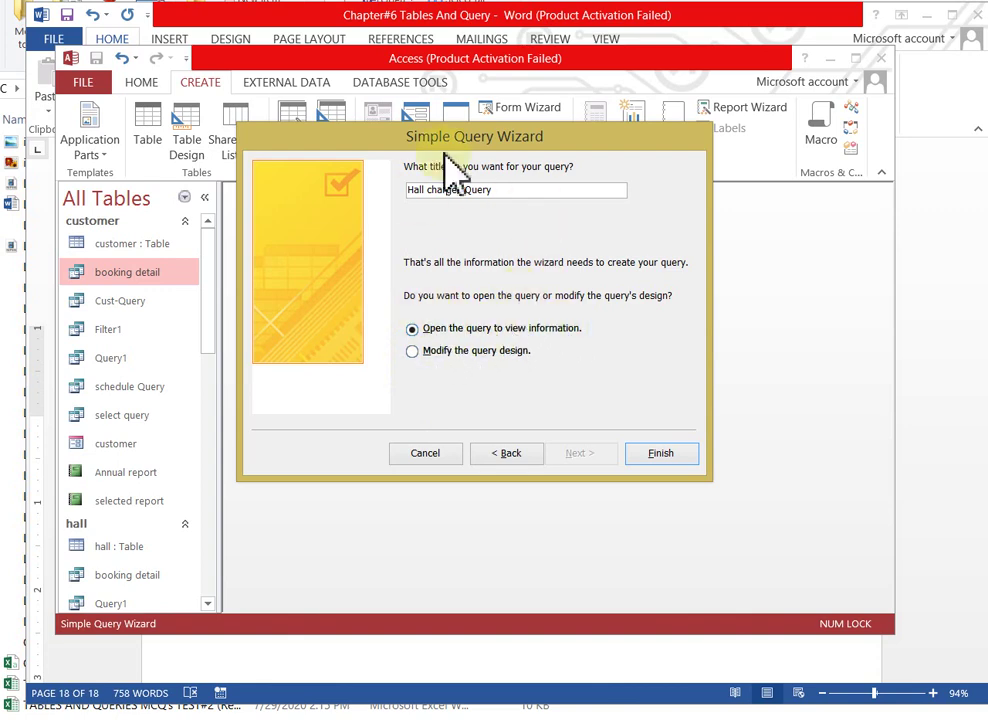
click(660, 454)
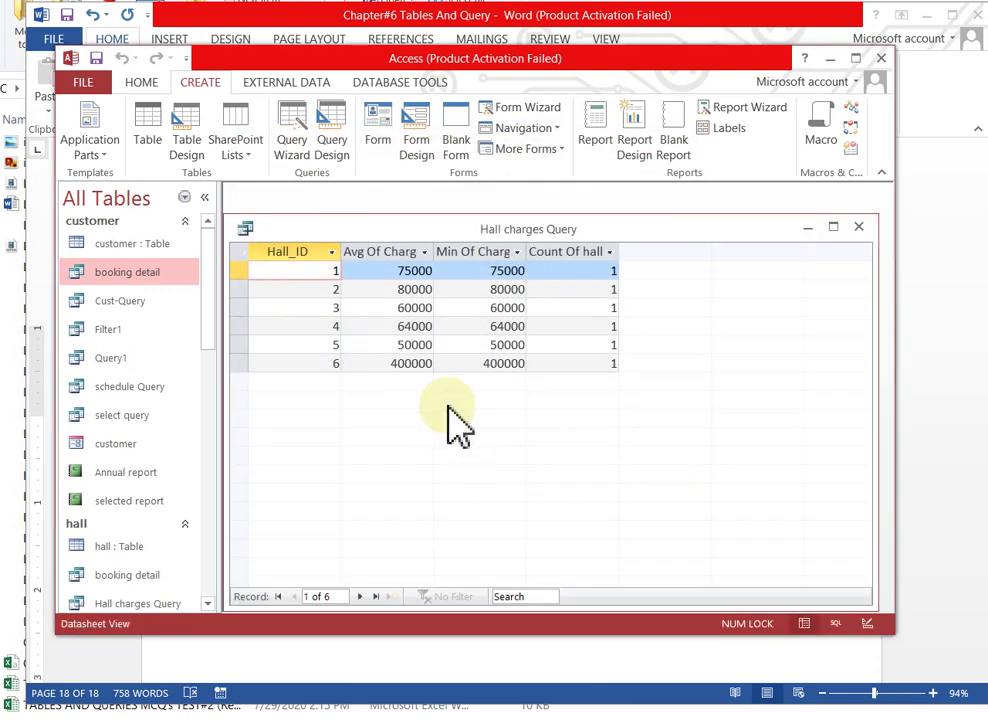
click(311, 245)
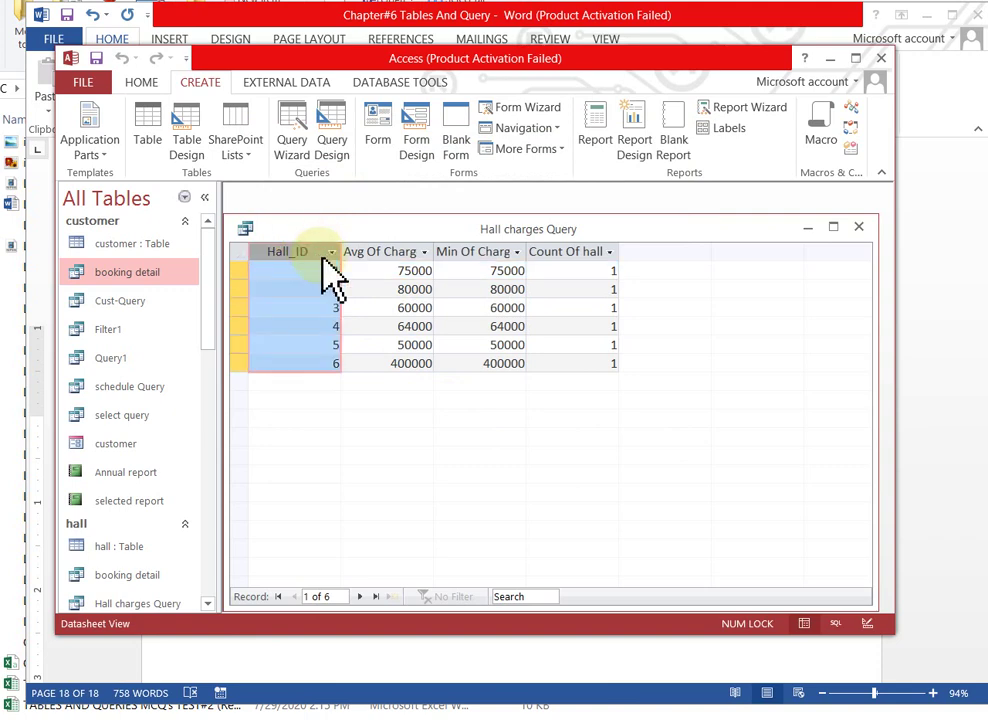
Examine the first record's Hall_ID, average, minimum and count values and the charges columns in Hall charges Query, and close the query
click(337, 270)
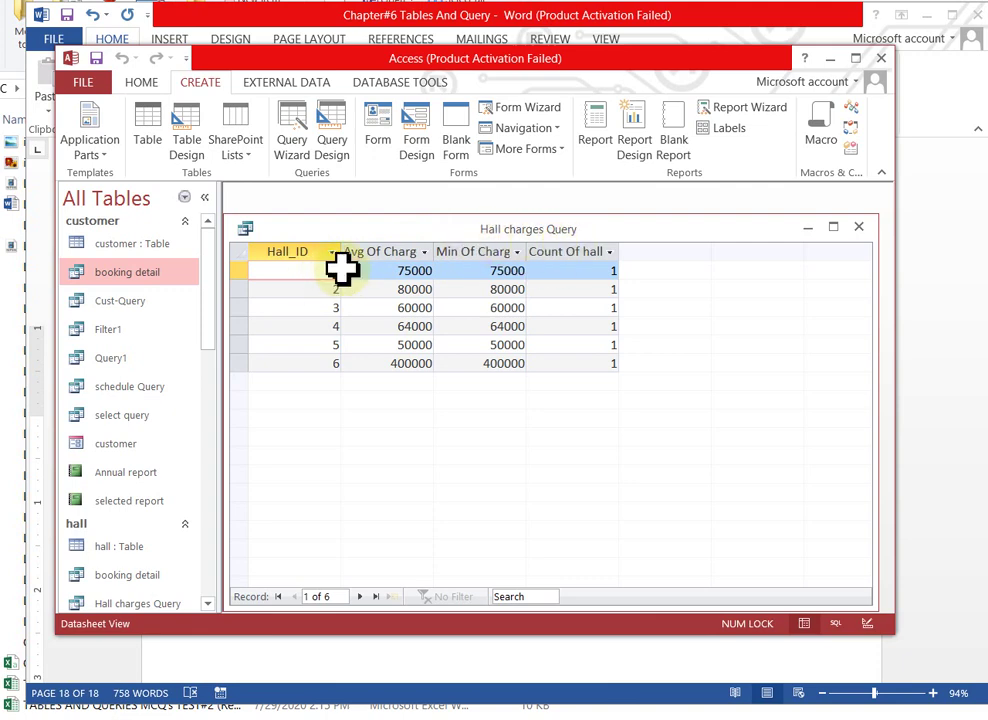
drag(409, 270, 441, 269)
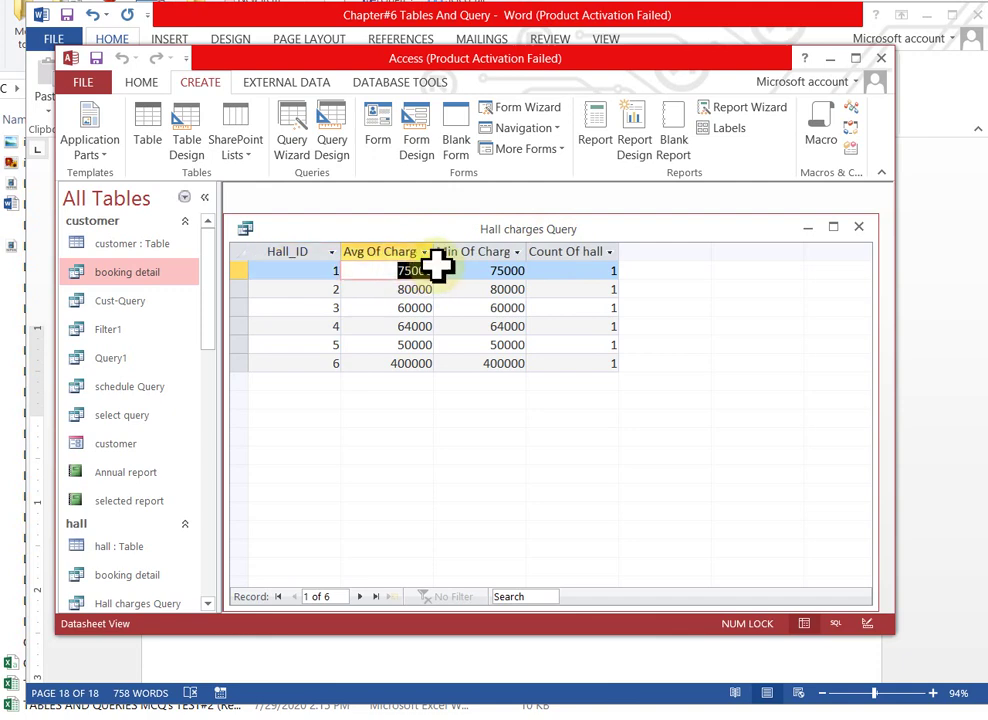
drag(490, 270, 540, 275)
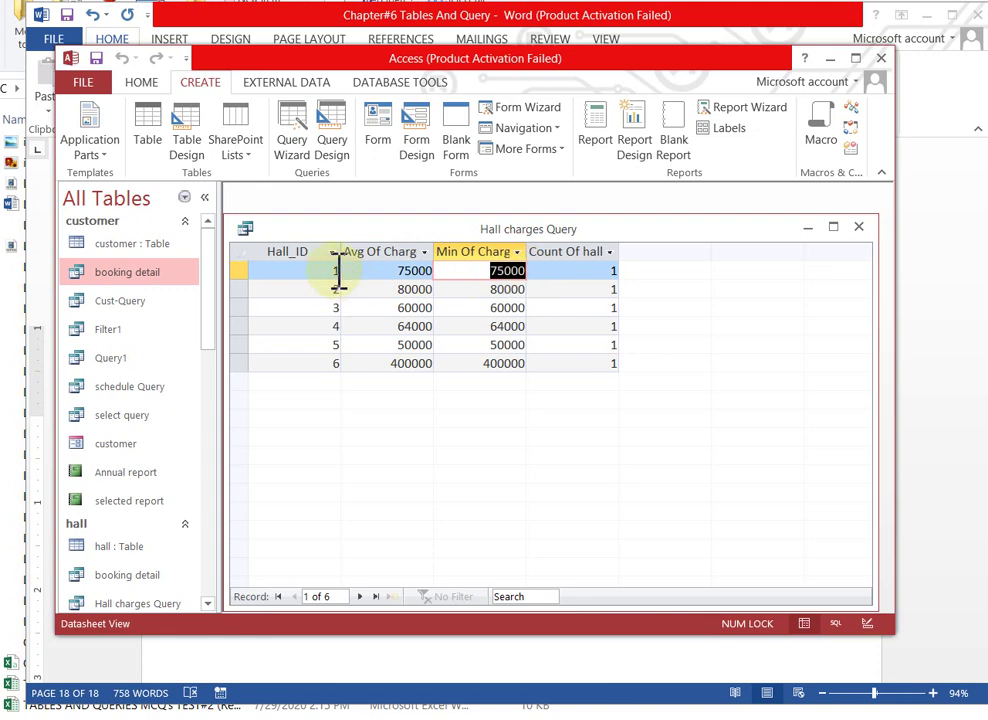
drag(326, 270, 342, 271)
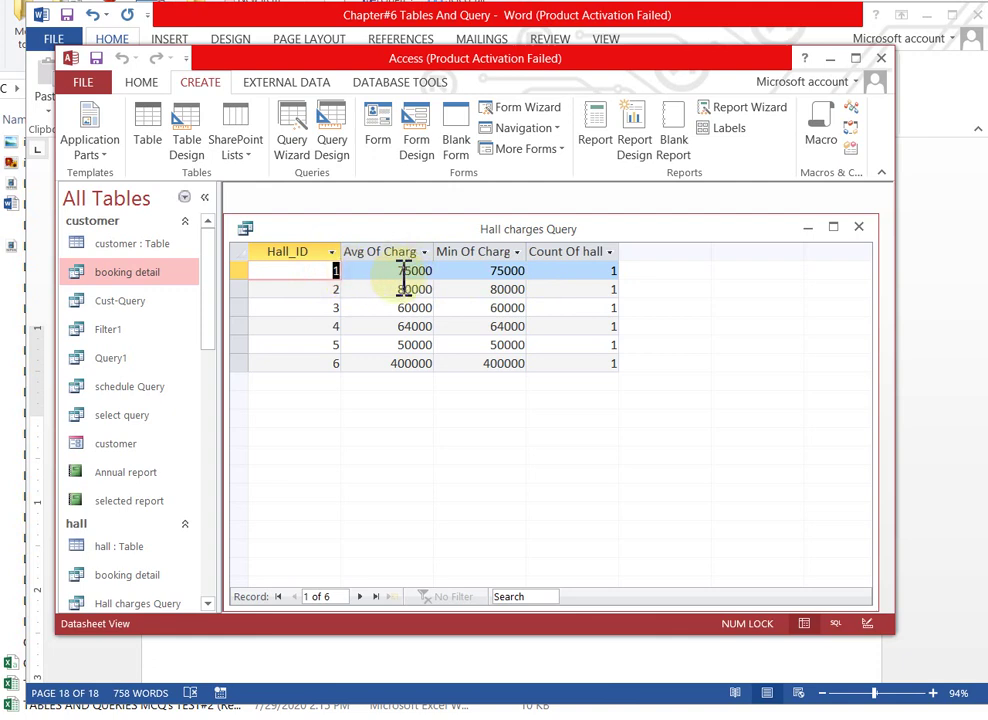
double_click(610, 270)
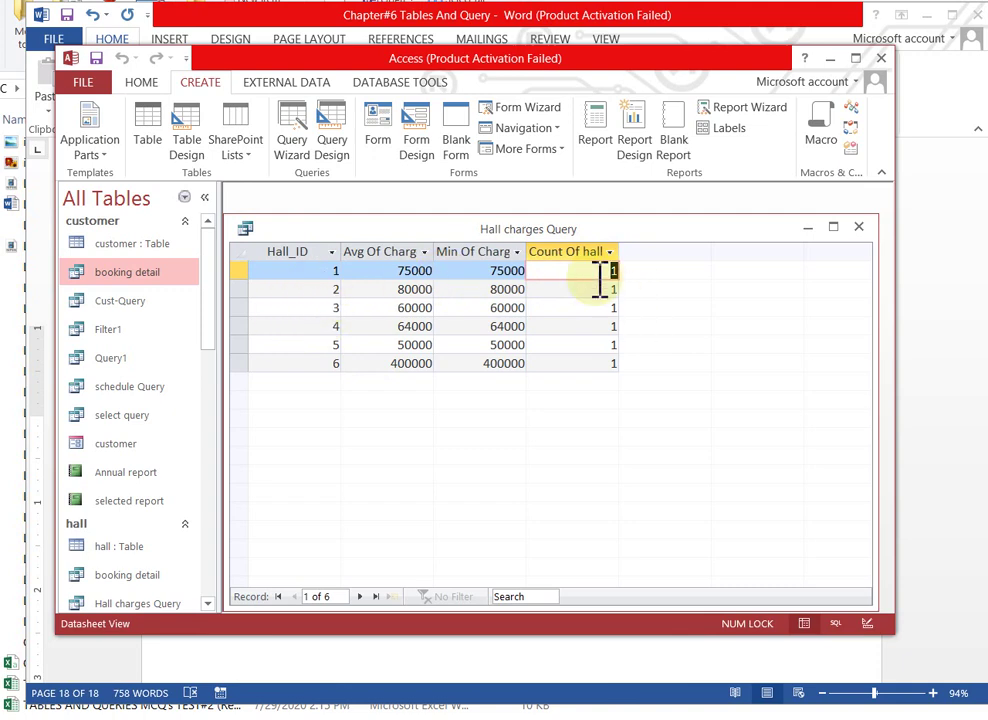
click(379, 250)
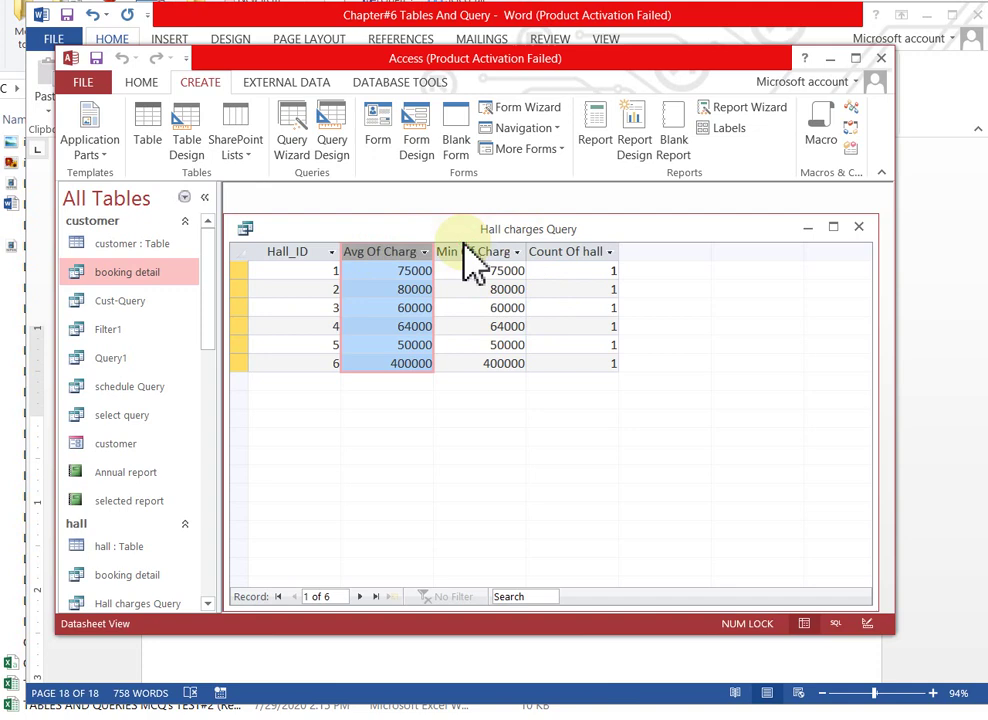
click(517, 252)
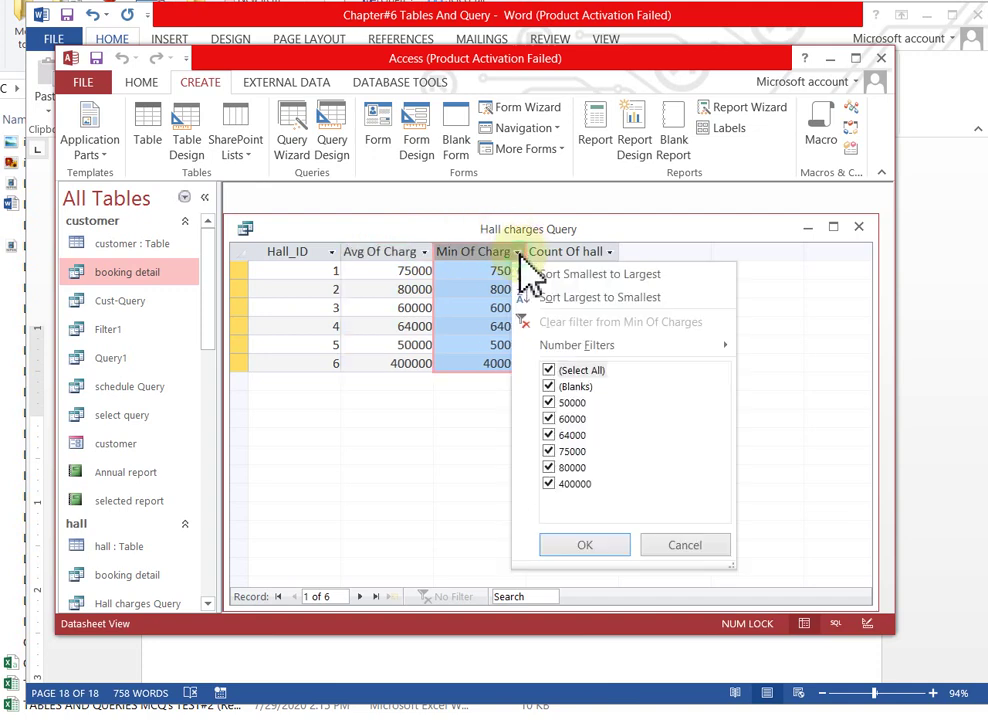
click(452, 463)
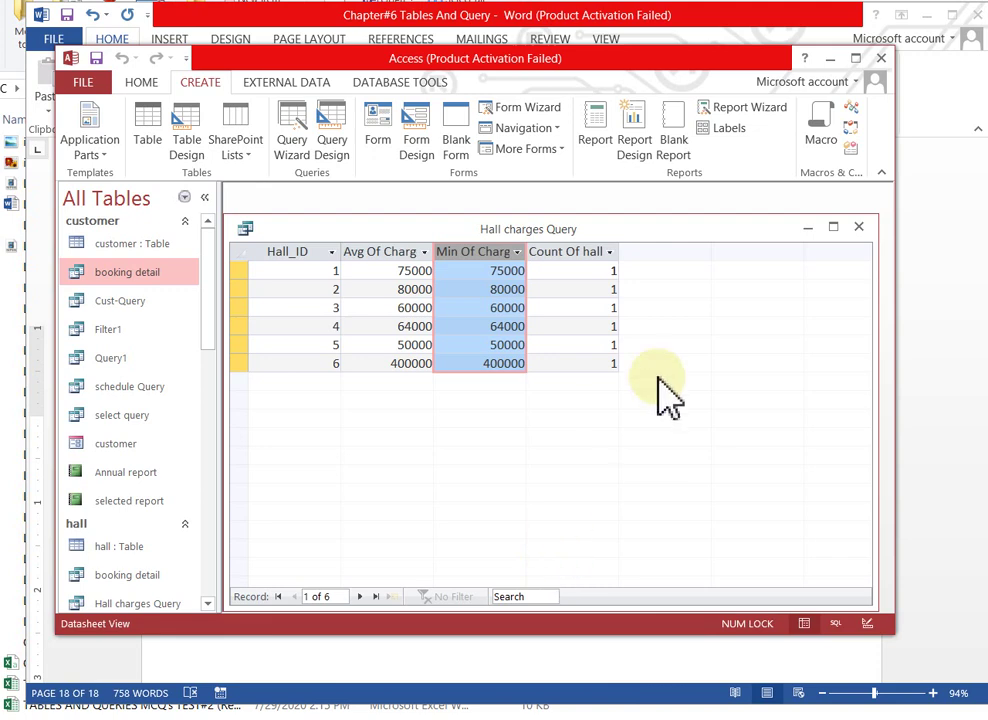
click(860, 228)
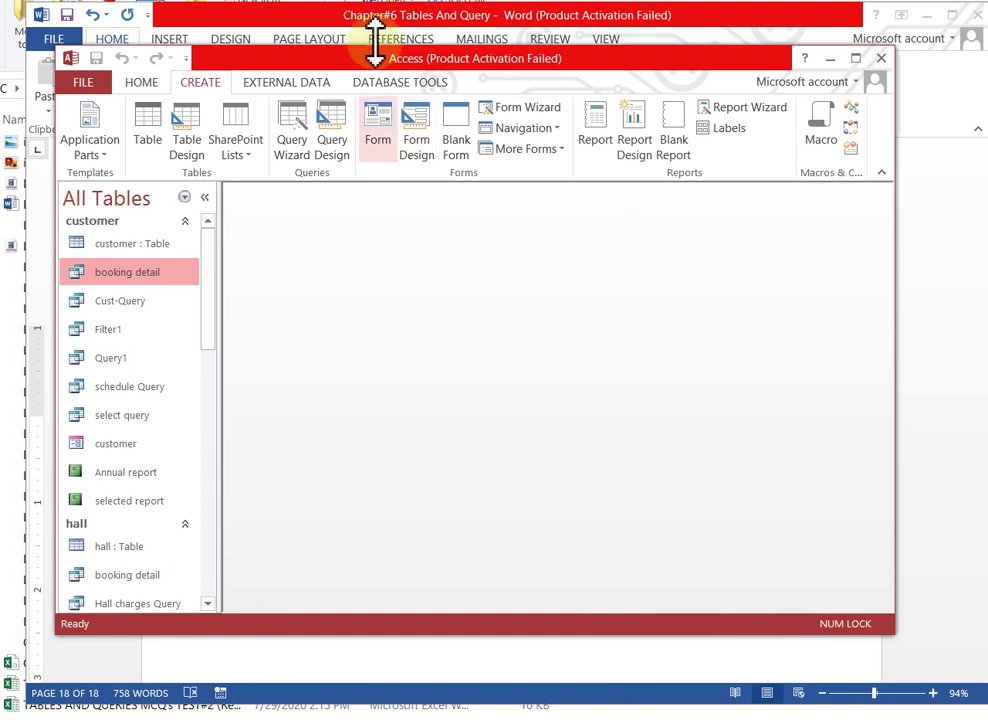
Start a new query with the Crosstab Query Wizard and base it on the Booking table
click(300, 165)
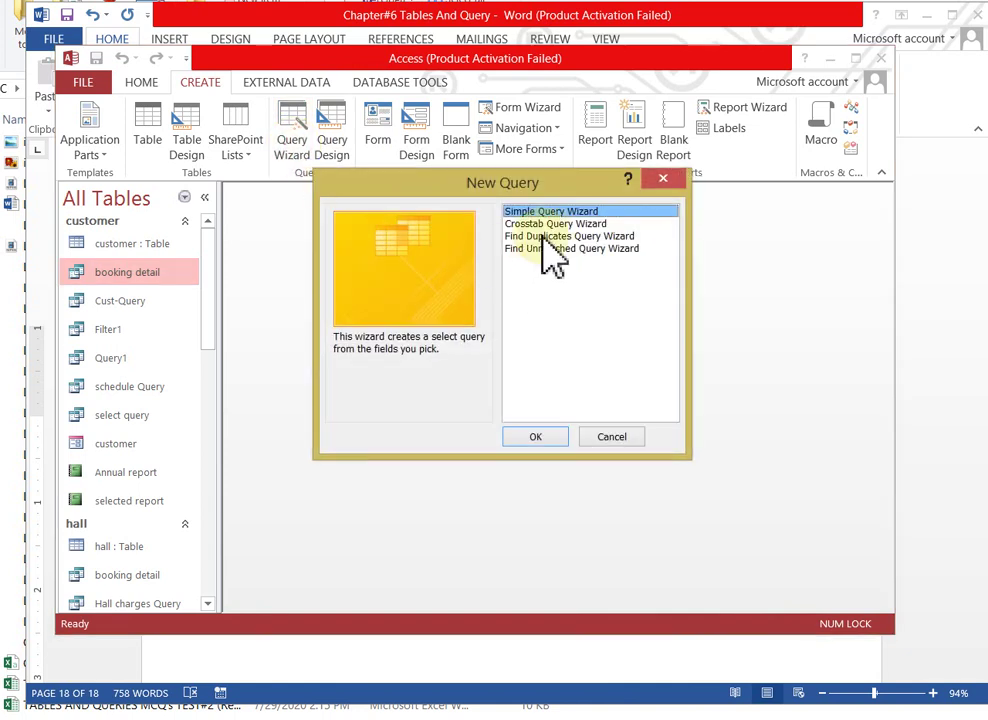
click(577, 224)
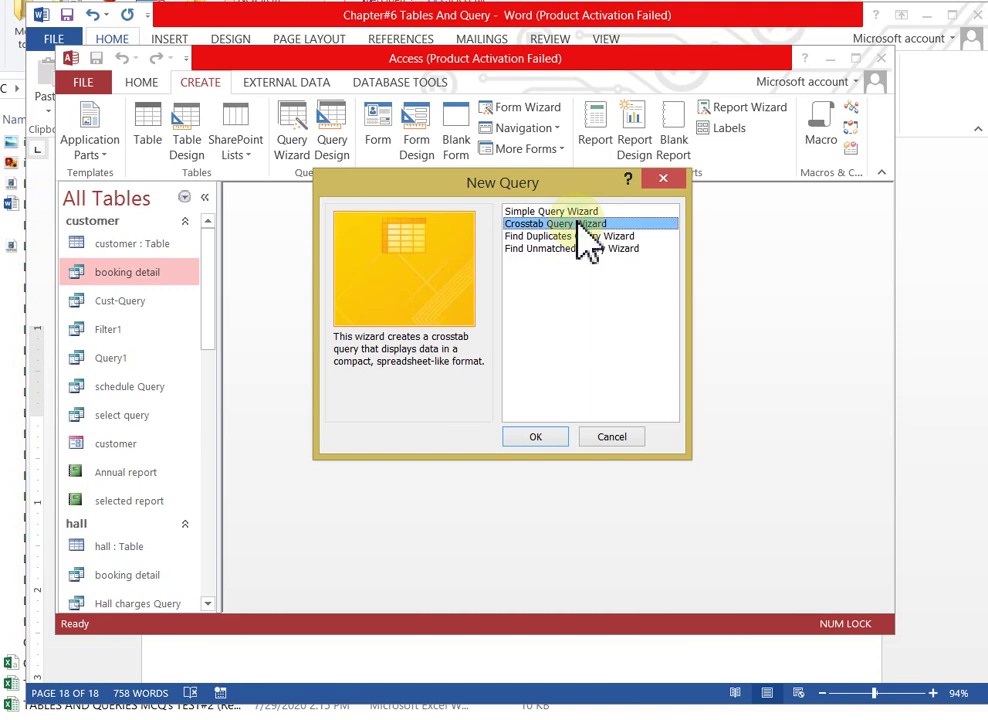
click(532, 437)
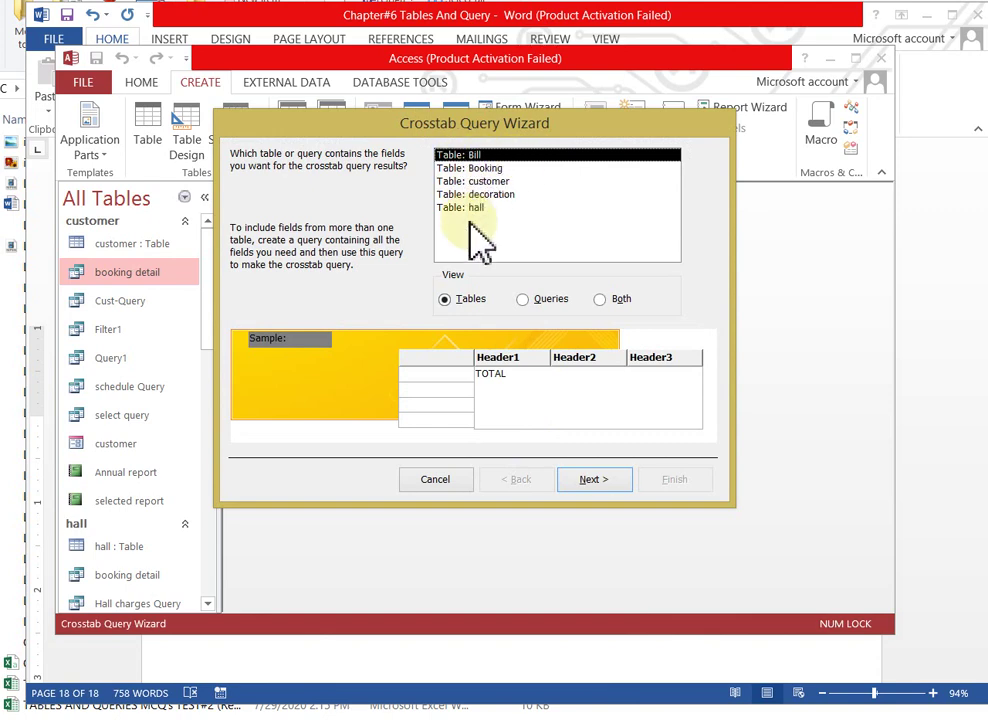
click(492, 168)
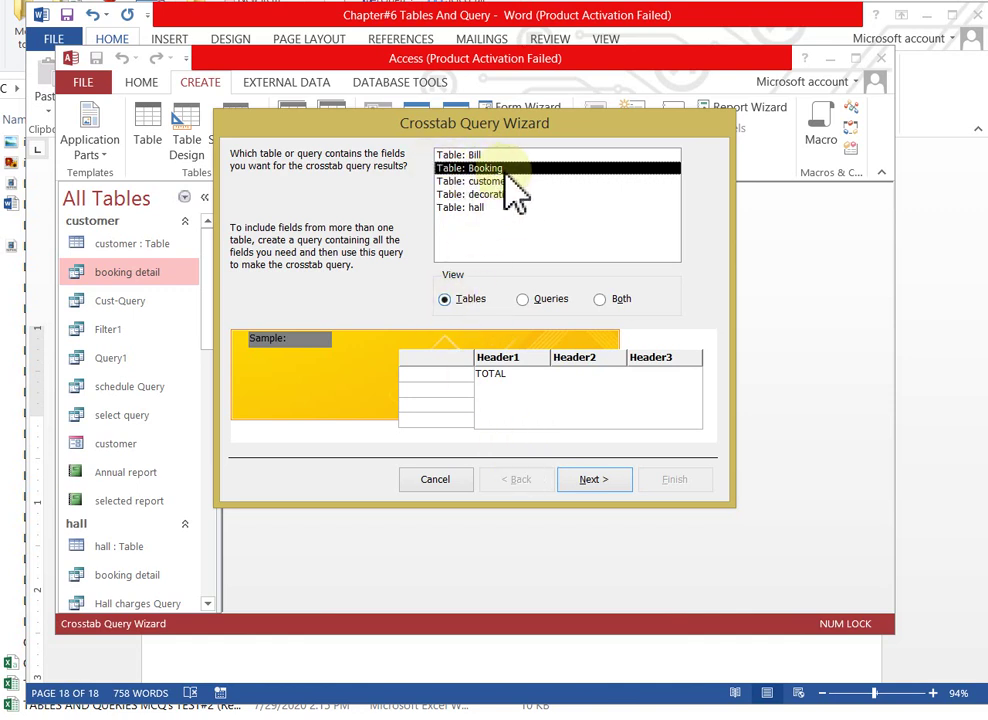
click(589, 484)
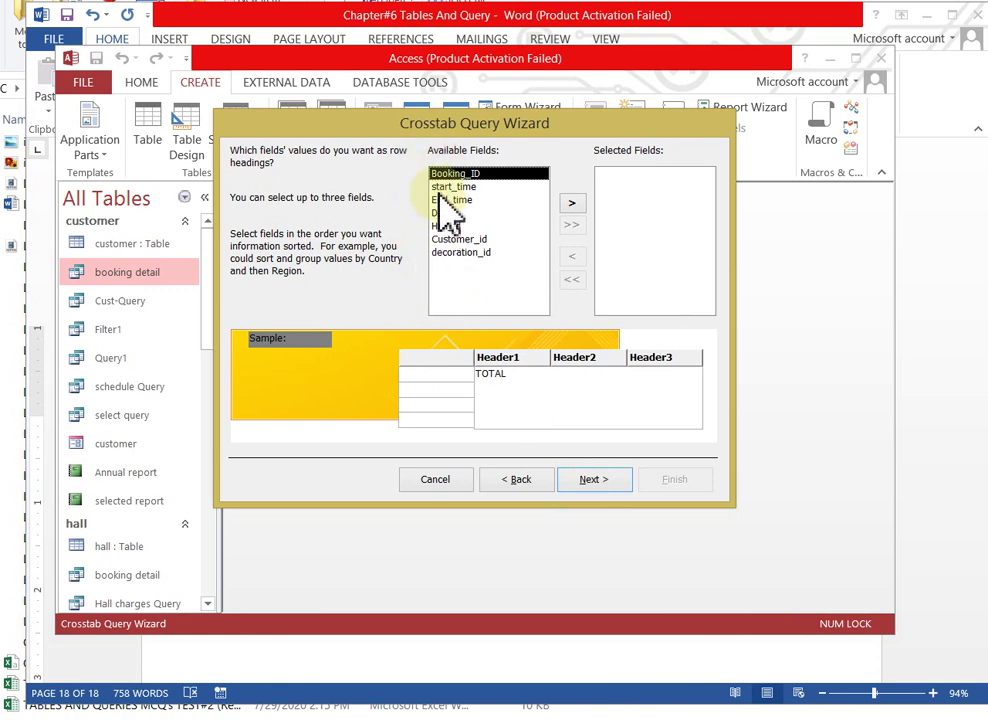
Add Booking_ID, Date and Customer_id as the crosstab's row headings and proceed to the column heading choice
click(571, 203)
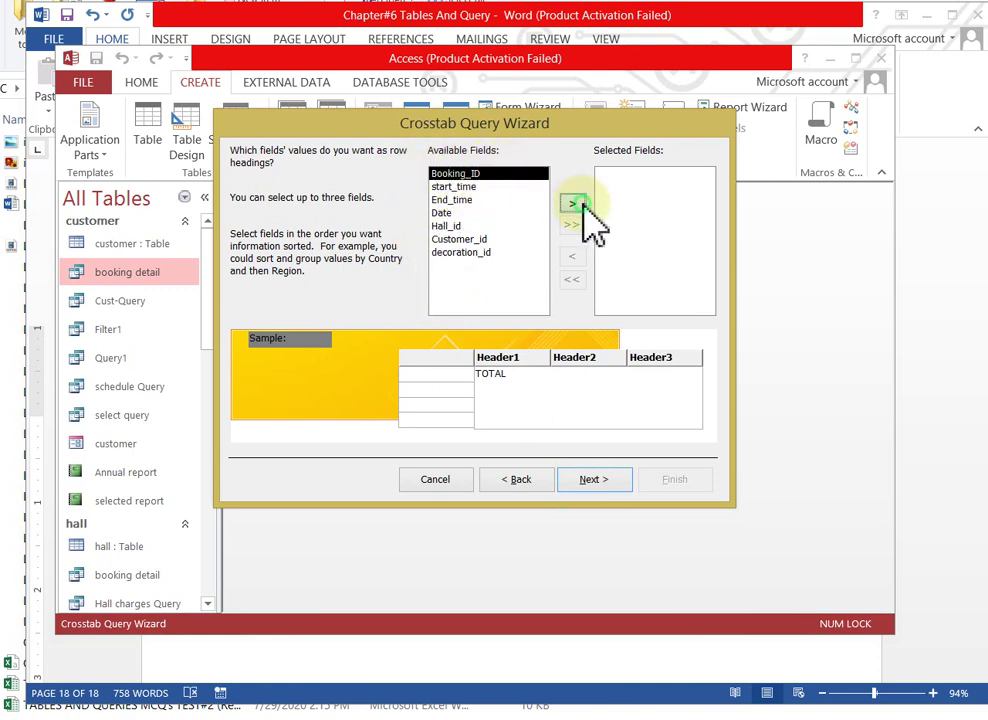
click(462, 200)
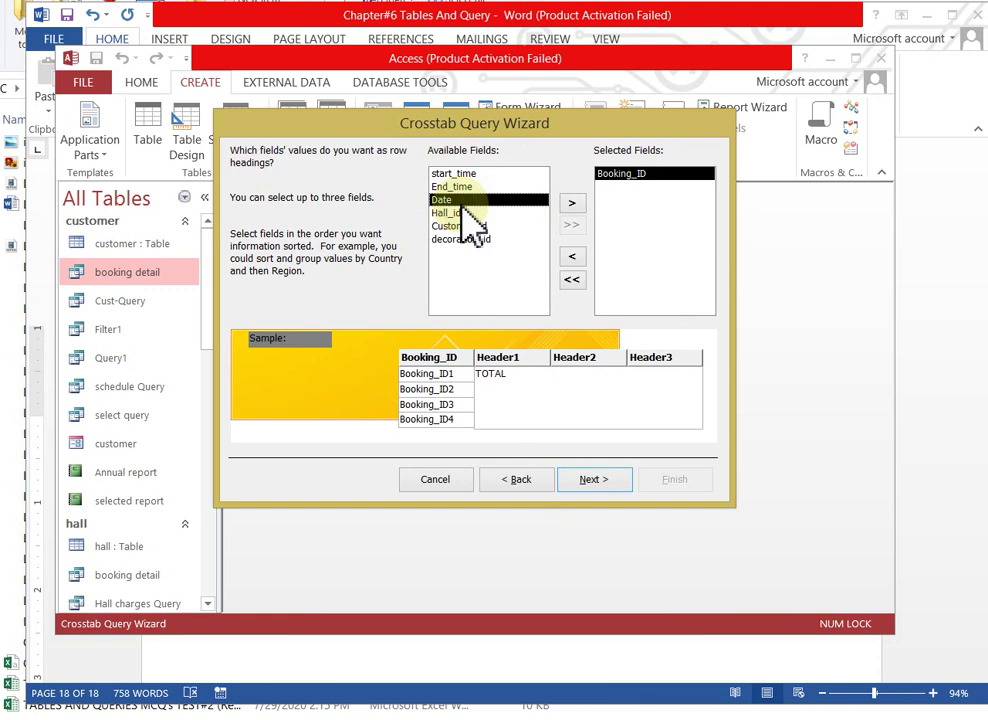
click(571, 203)
click(474, 213)
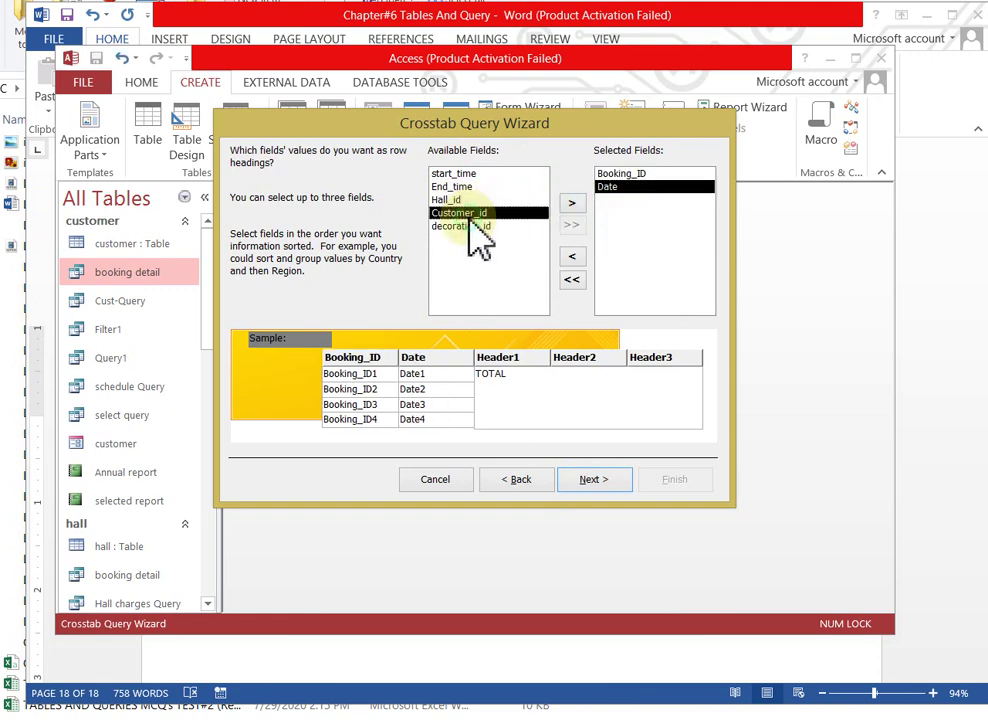
click(572, 204)
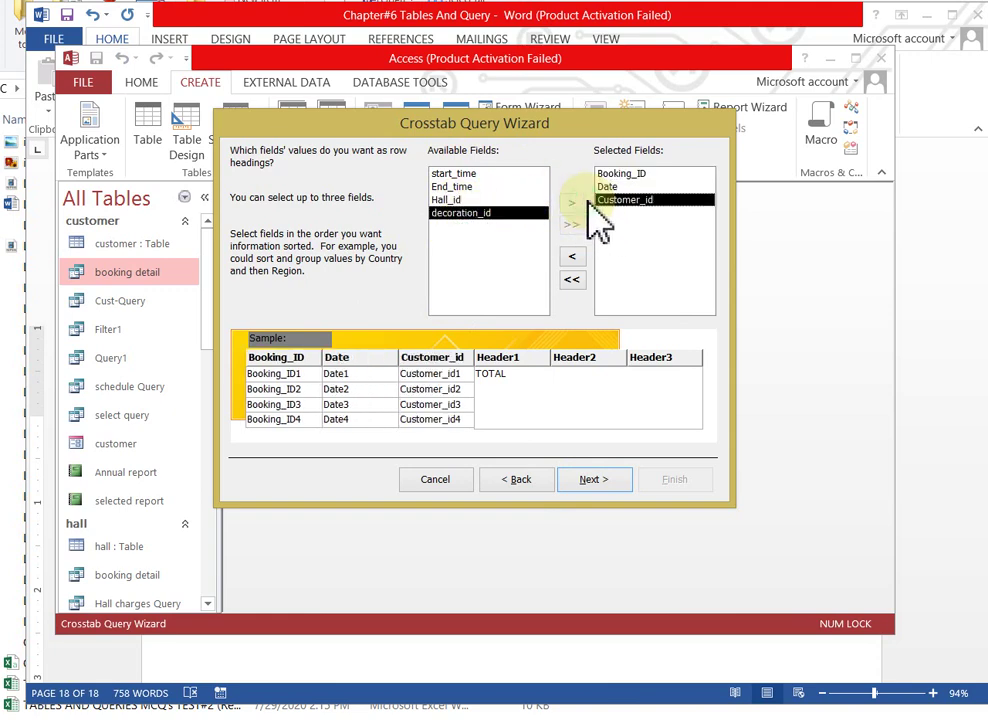
click(590, 482)
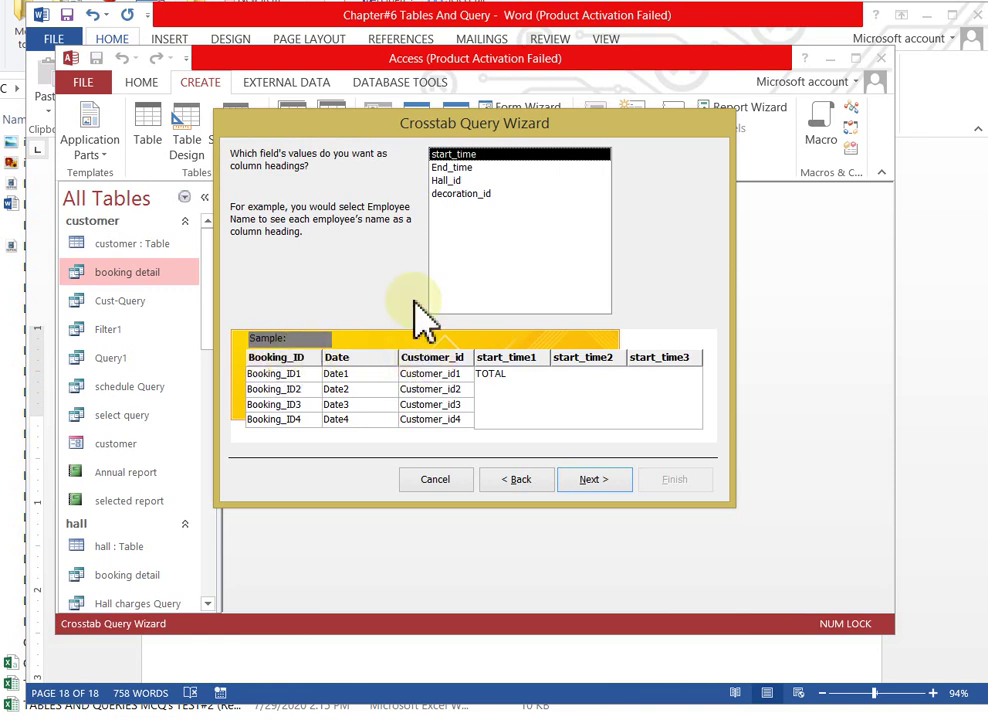
Use start_time for the crosstab's column headings, grouped by Month, and proceed to the calculation choice
click(593, 481)
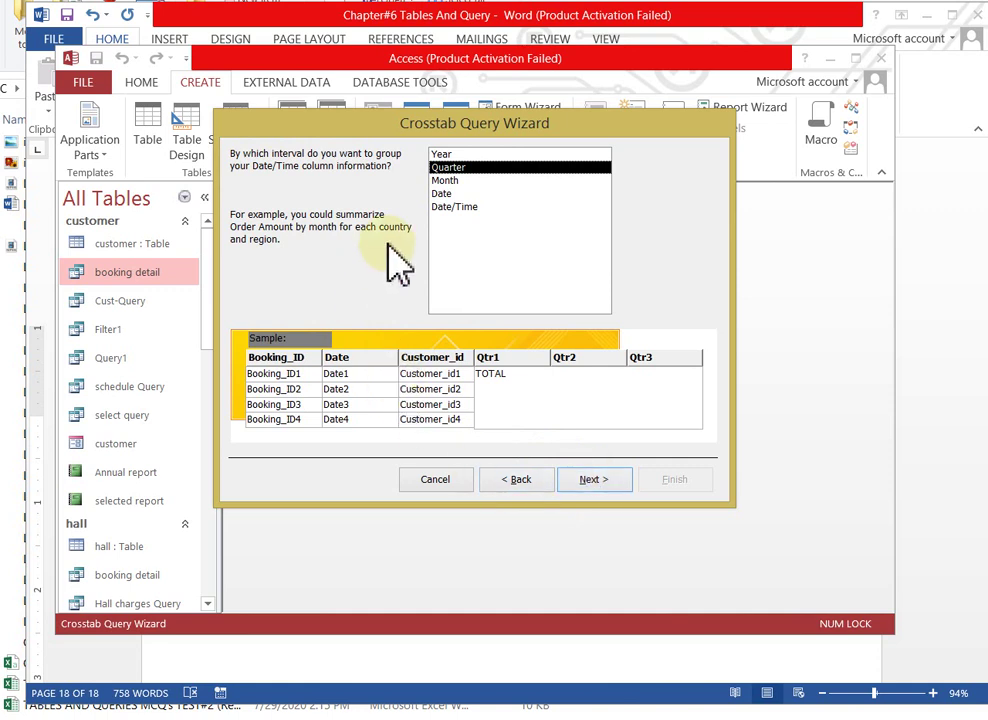
click(445, 155)
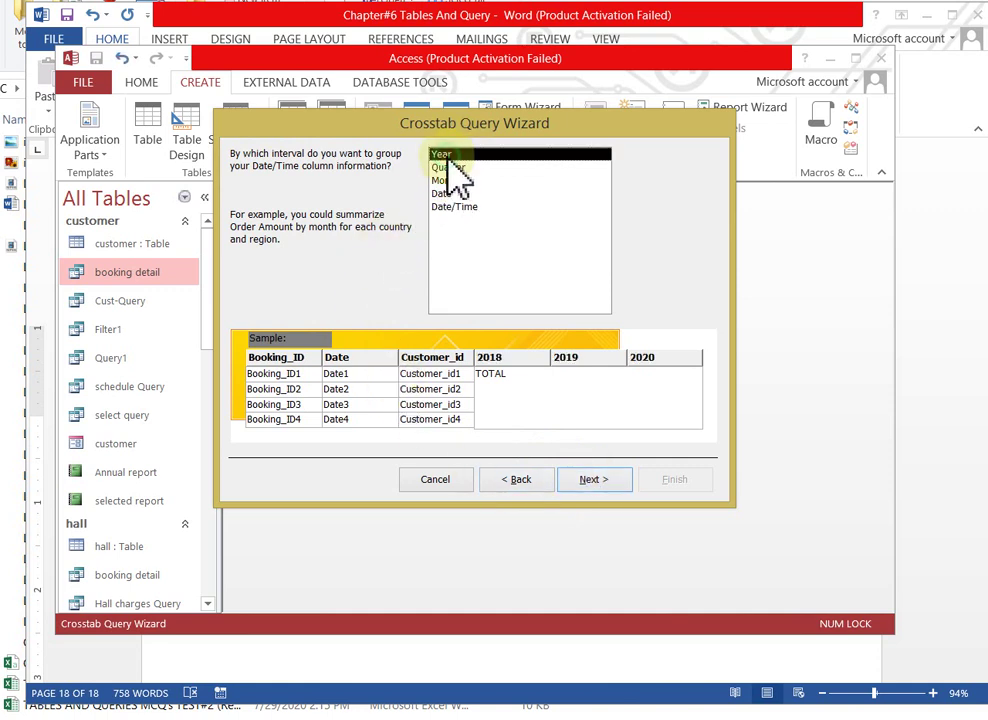
click(451, 181)
click(454, 157)
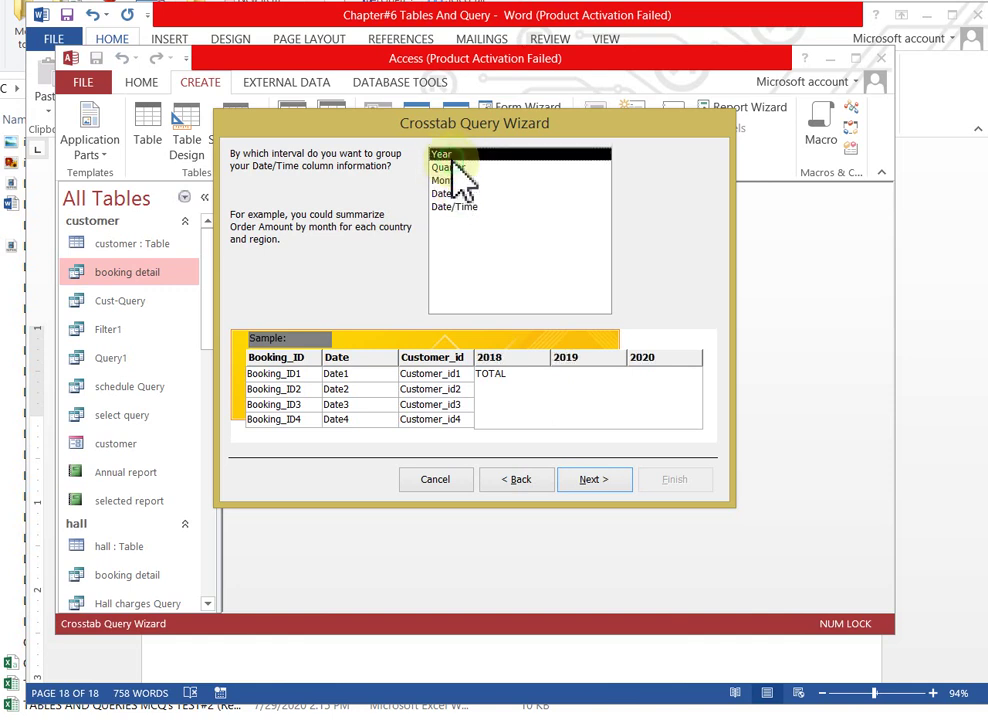
click(449, 207)
click(440, 182)
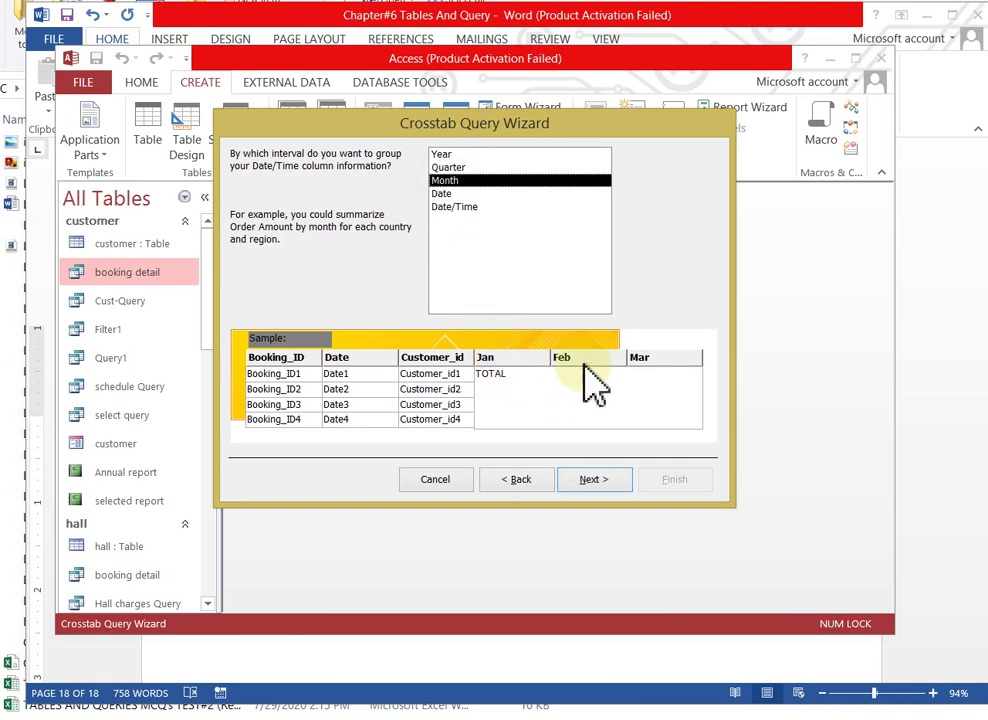
click(592, 481)
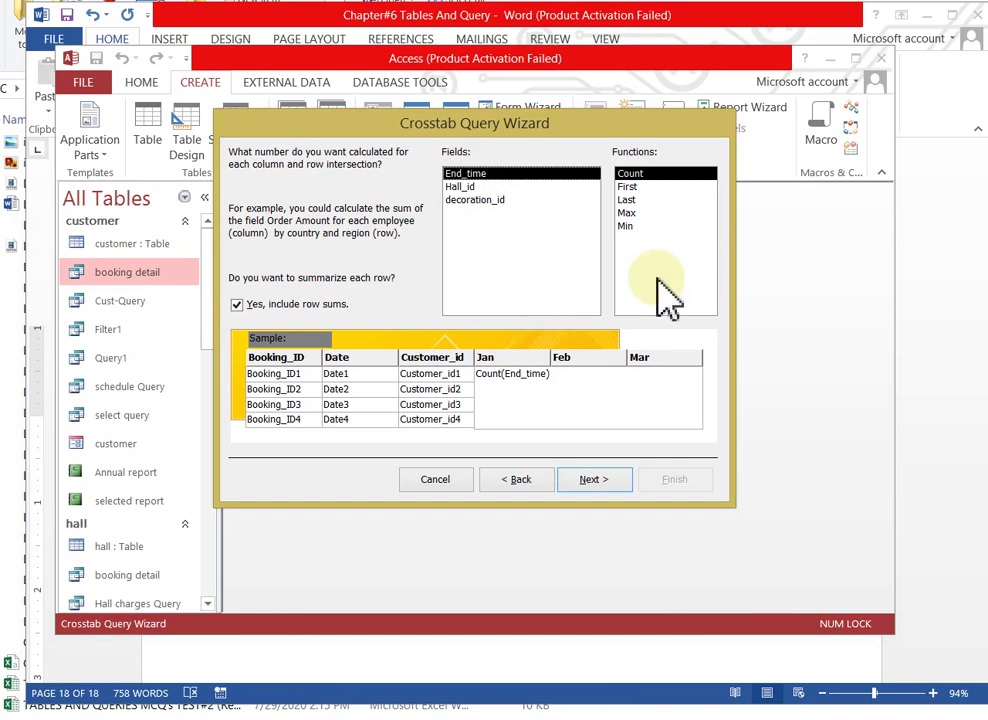
Calculate the Max of End_time for each intersection and finish the wizard with the name Booking_Crosstab, opening the query for viewing
click(628, 187)
click(634, 200)
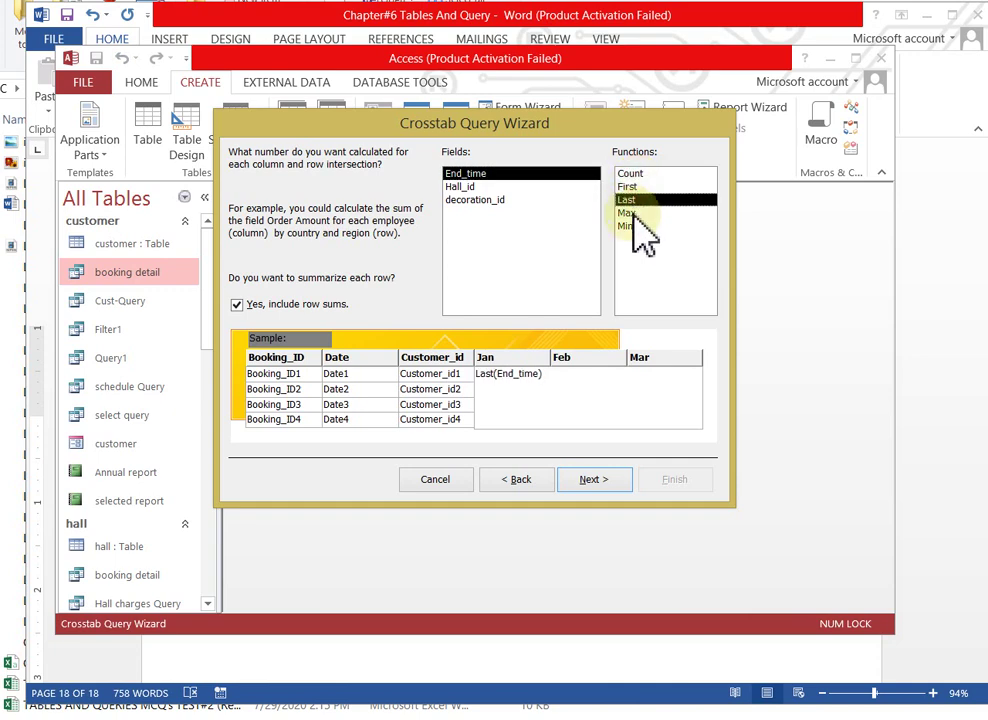
click(634, 226)
click(632, 213)
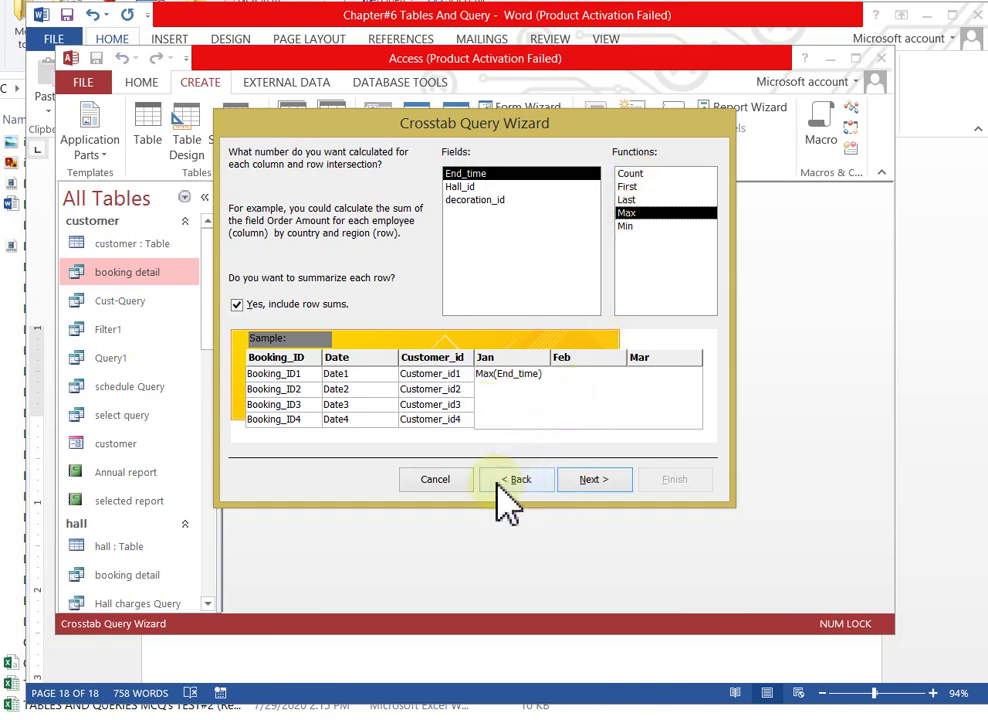
click(603, 482)
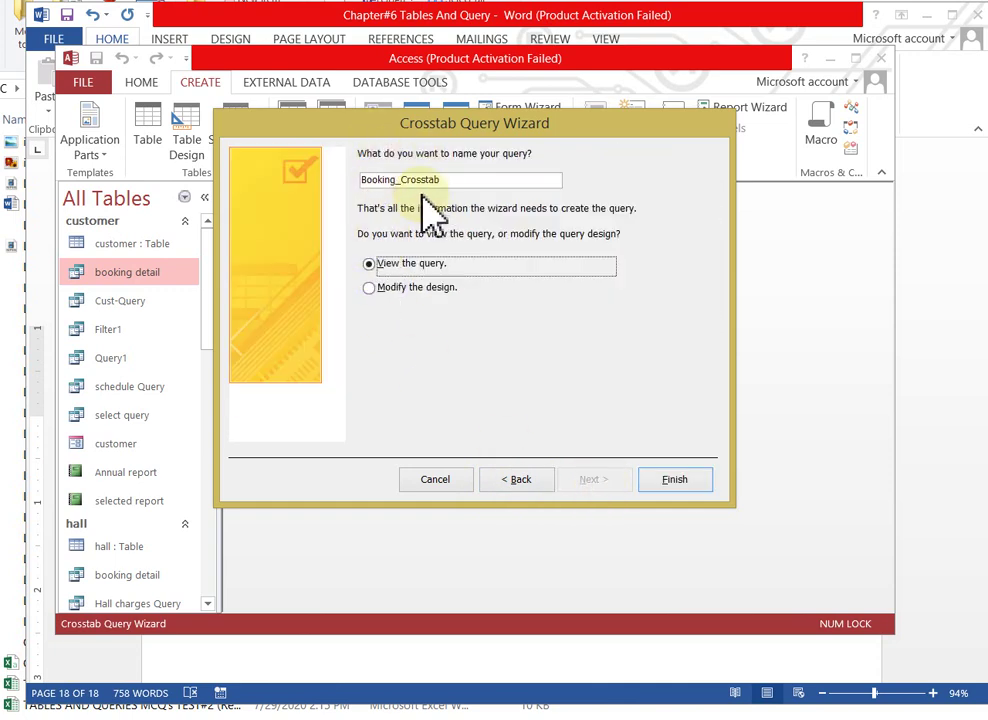
click(671, 488)
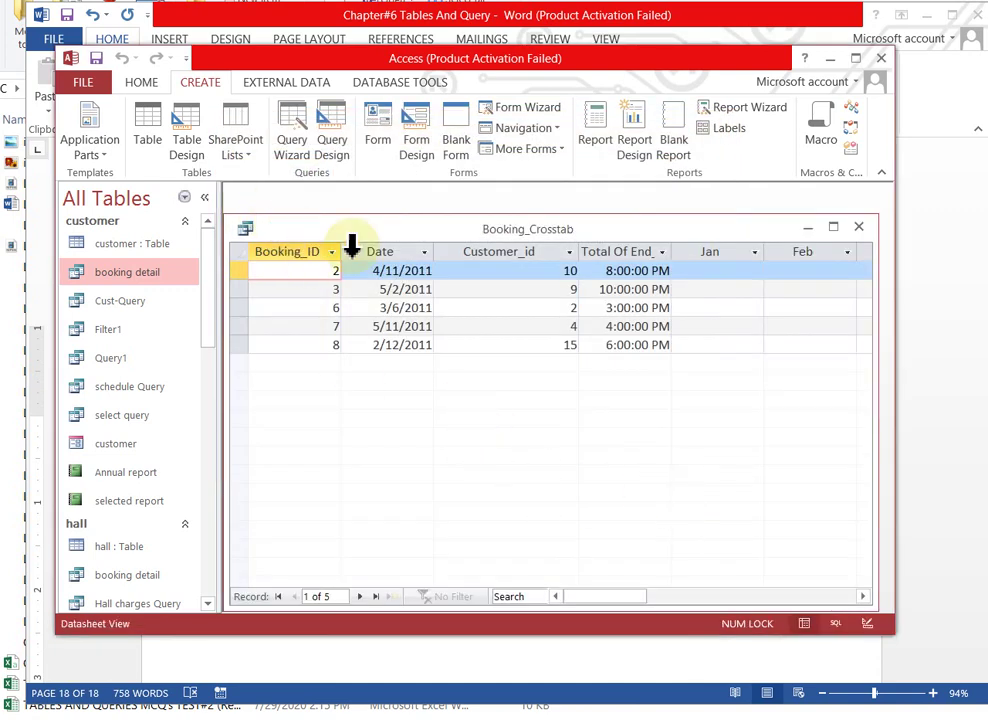
Examine the Customer_id, total and monthly columns of the Booking_Crosstab results through December, and close the query
click(533, 251)
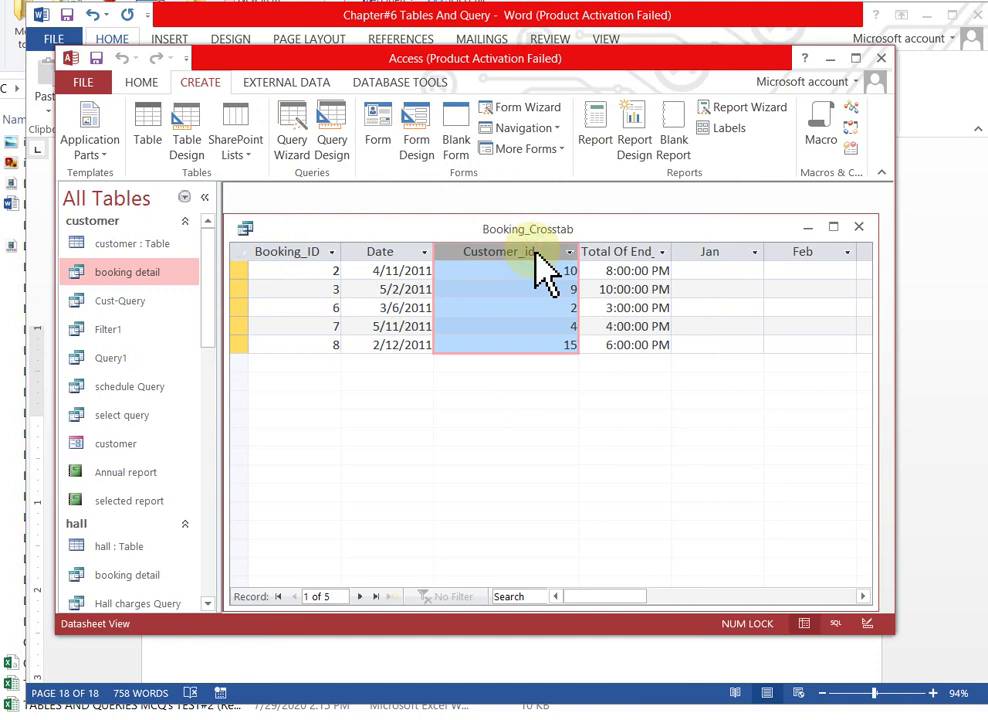
click(664, 252)
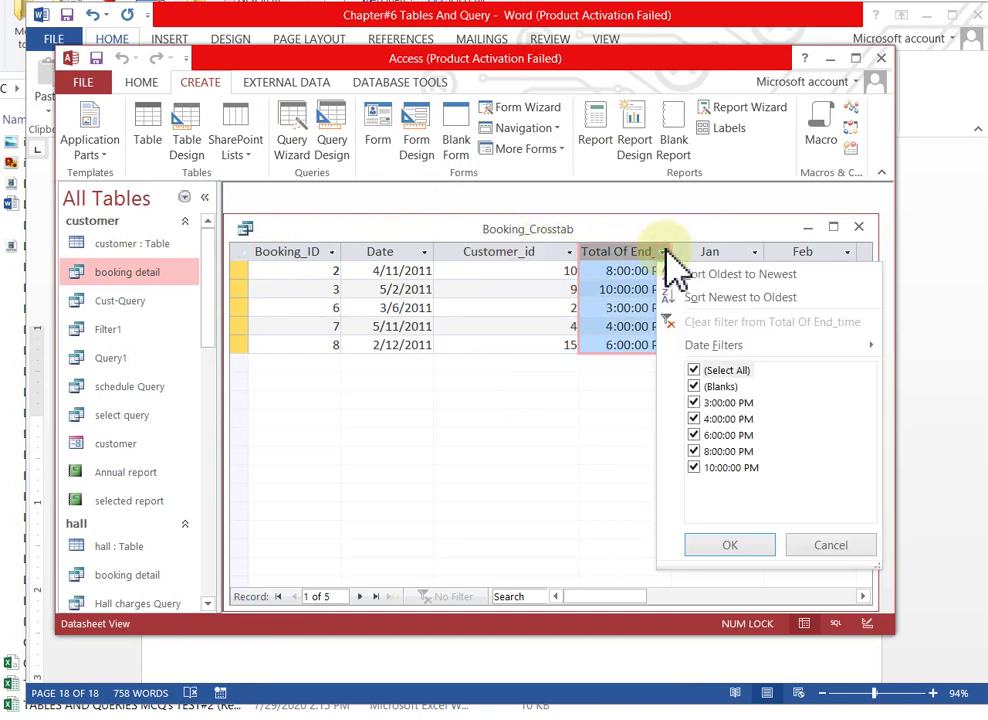
click(665, 252)
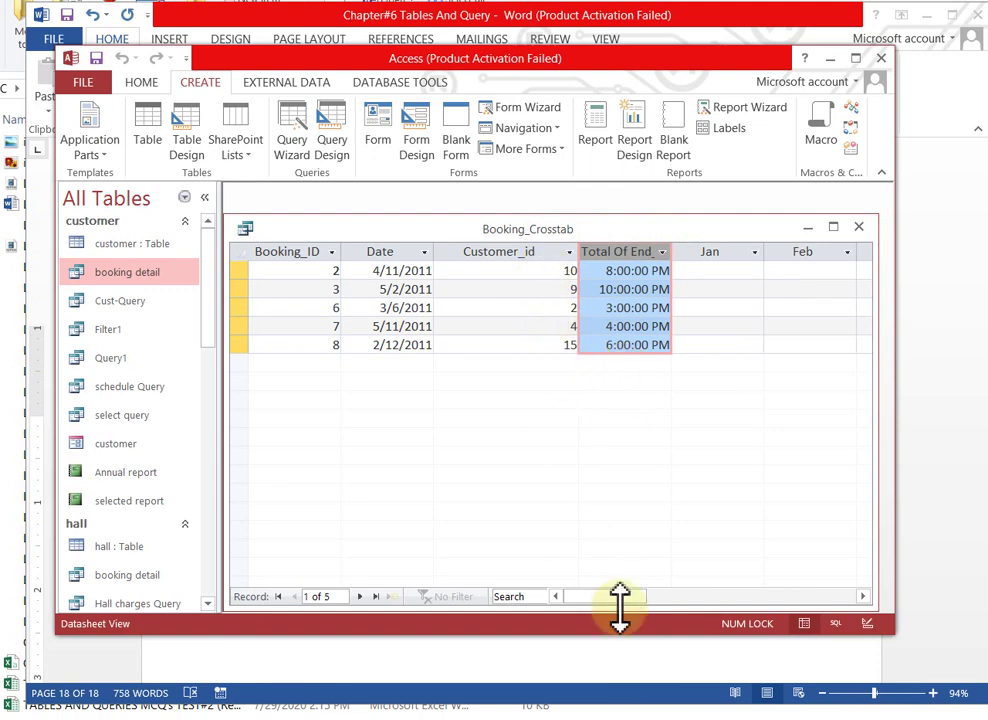
drag(614, 600, 739, 596)
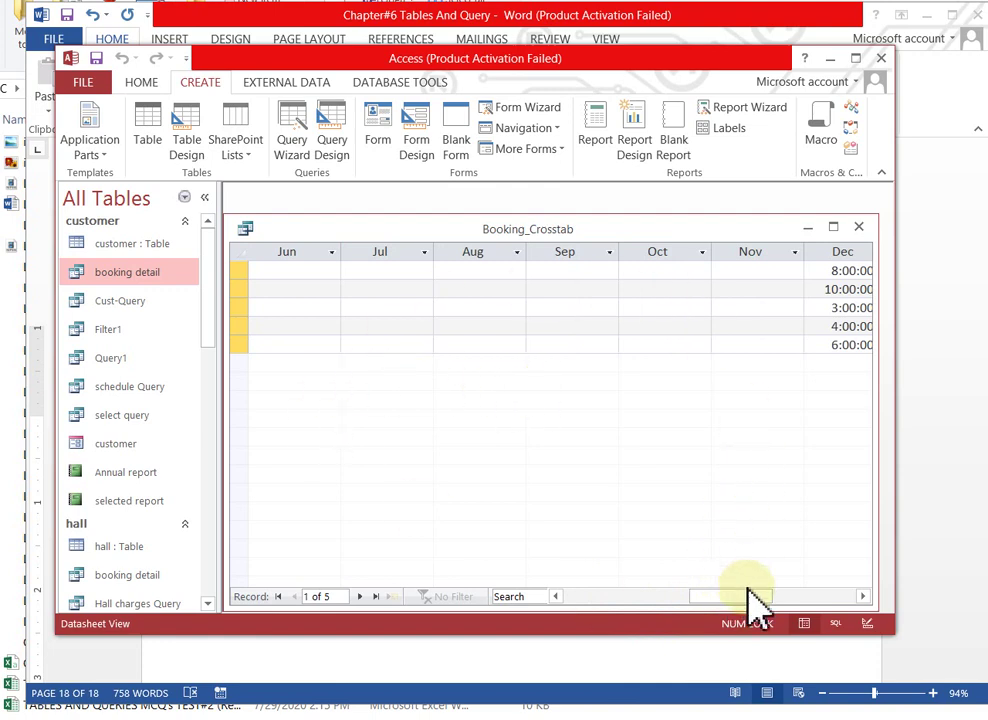
drag(740, 594, 598, 607)
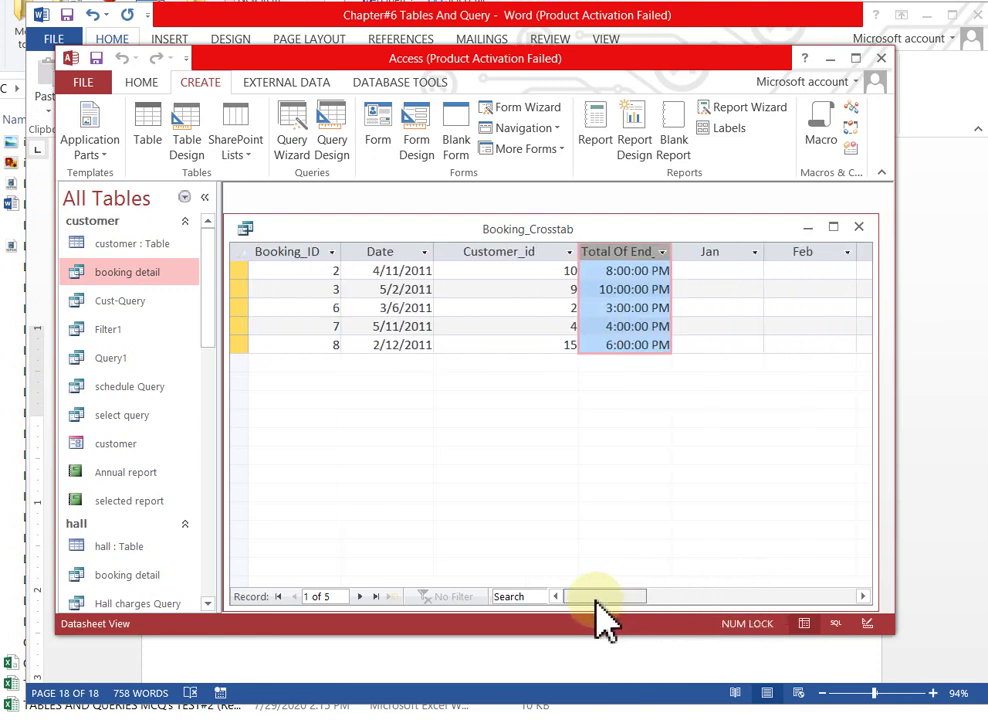
click(793, 305)
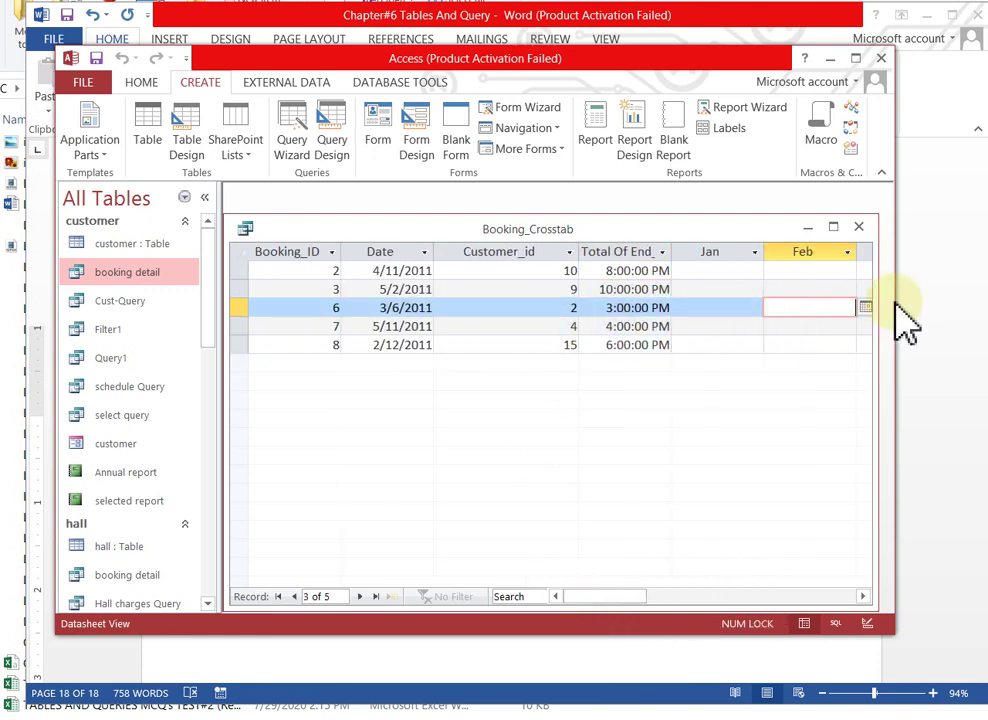
click(858, 226)
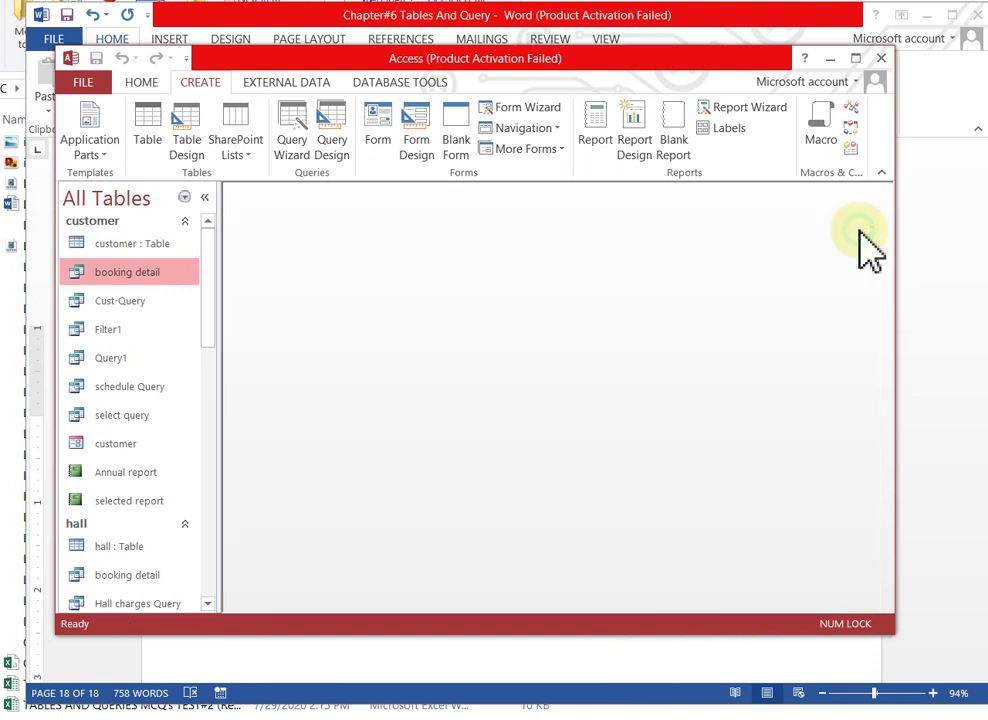
click(298, 128)
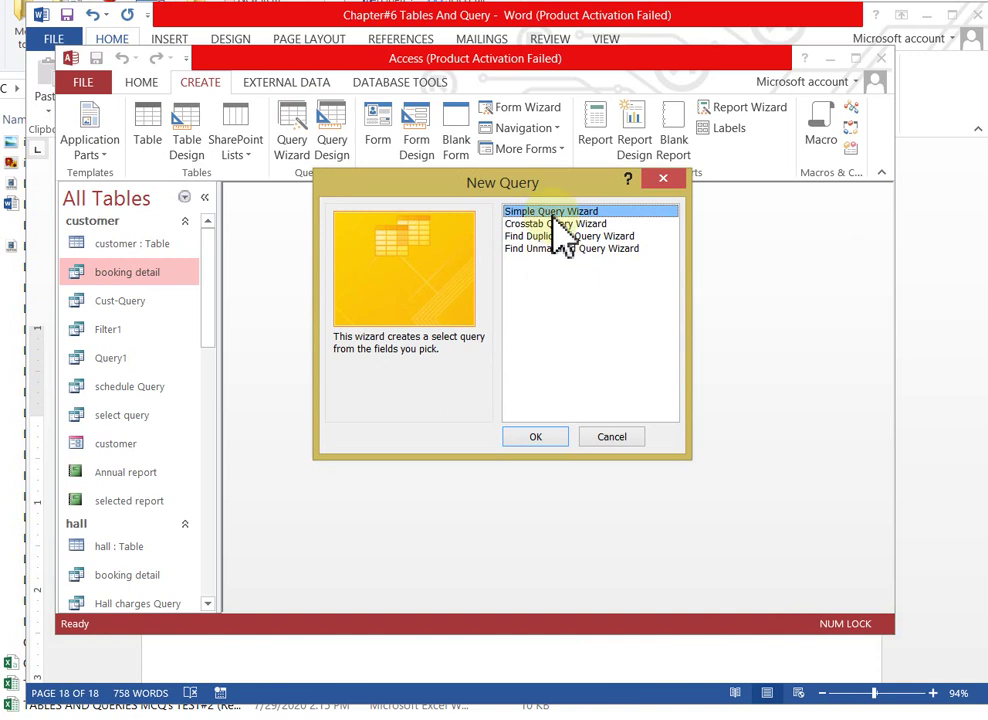
click(557, 224)
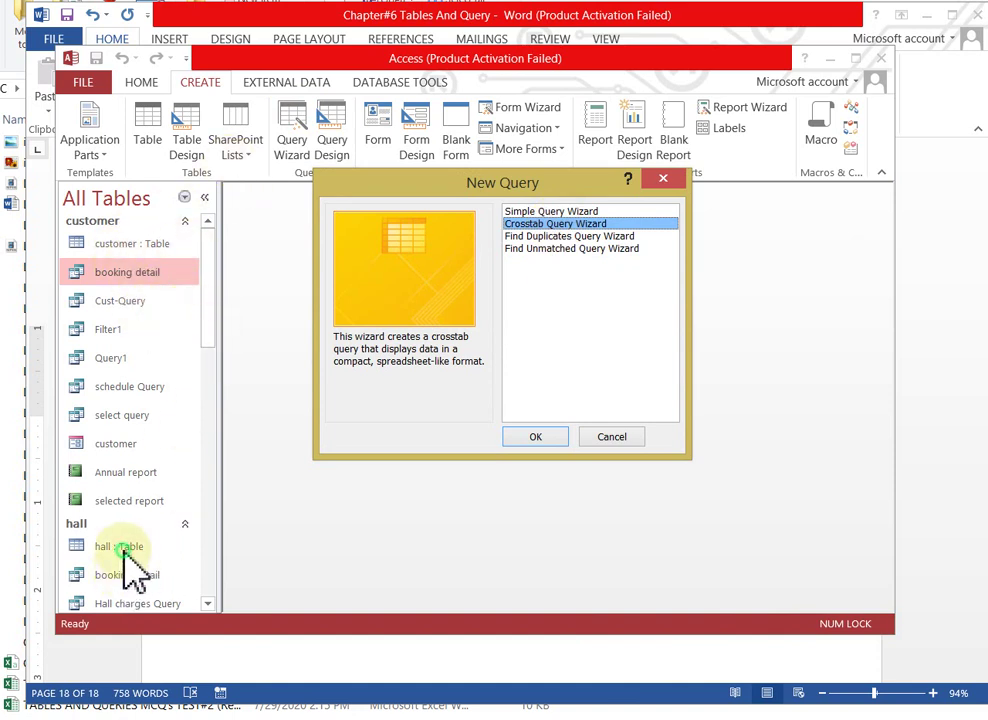
click(613, 437)
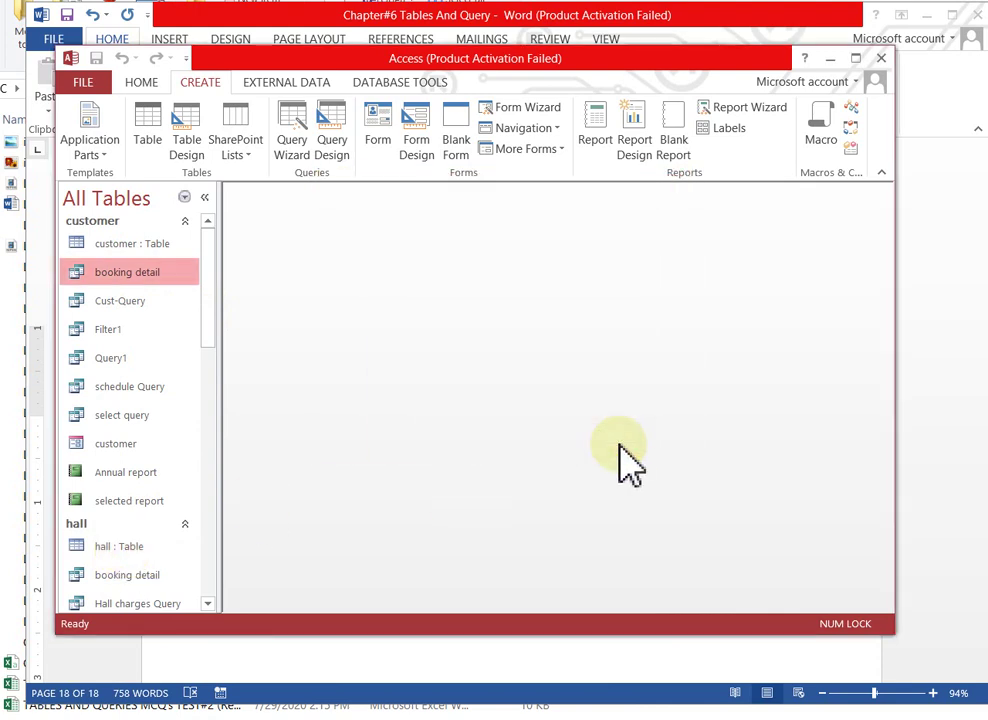
Open the hall and Booking tables and examine their fields and records
double_click(120, 545)
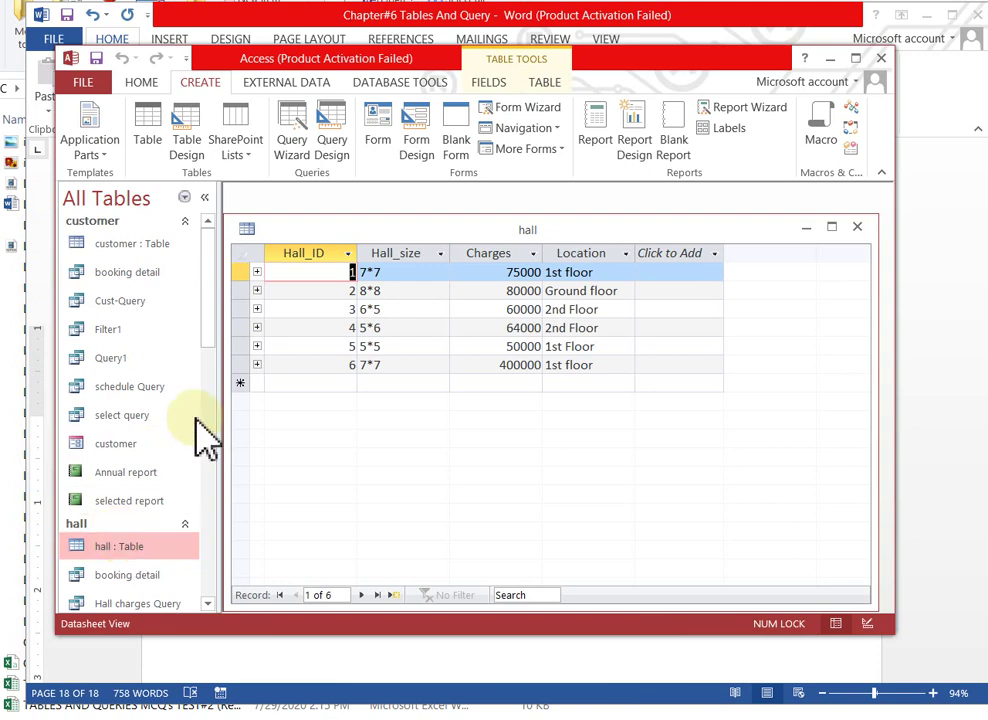
scroll(210, 340, down, 3)
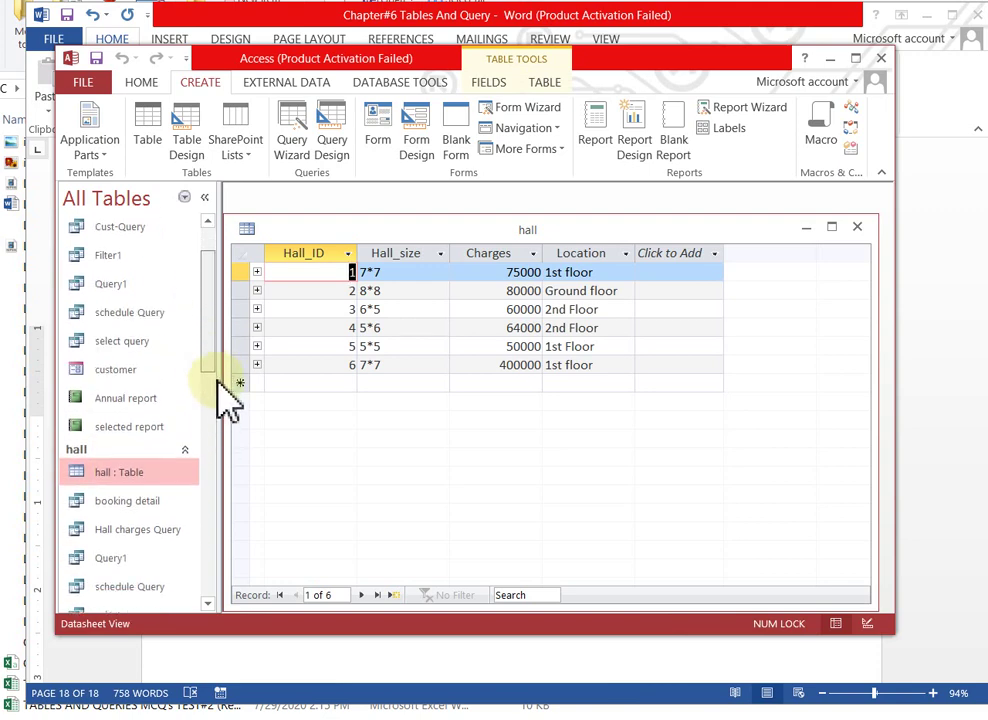
double_click(137, 550)
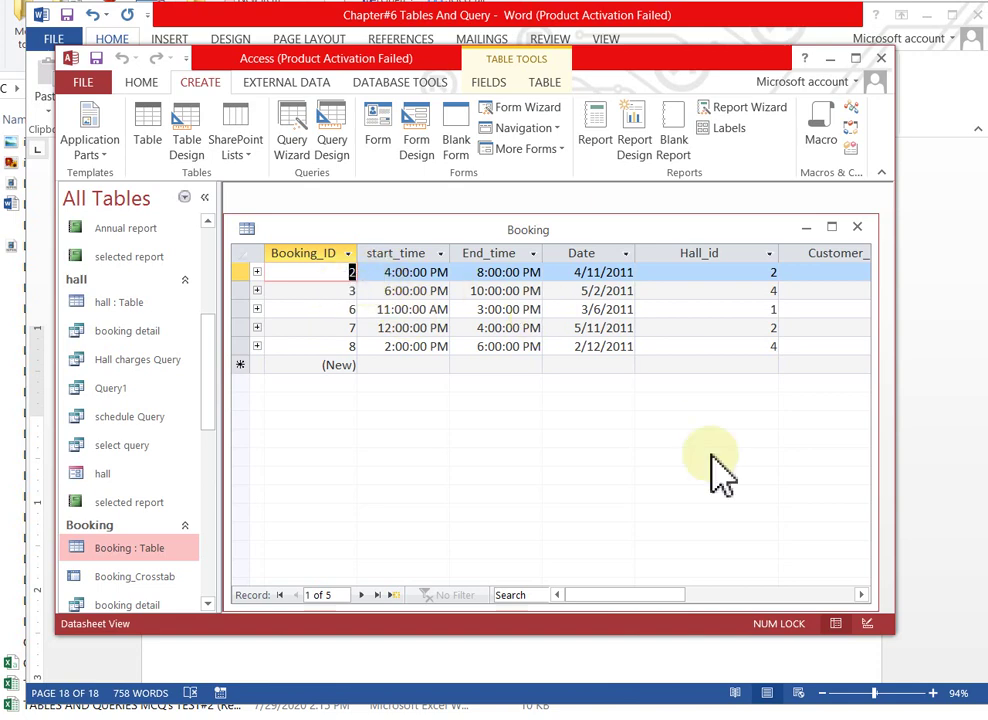
drag(620, 600, 570, 605)
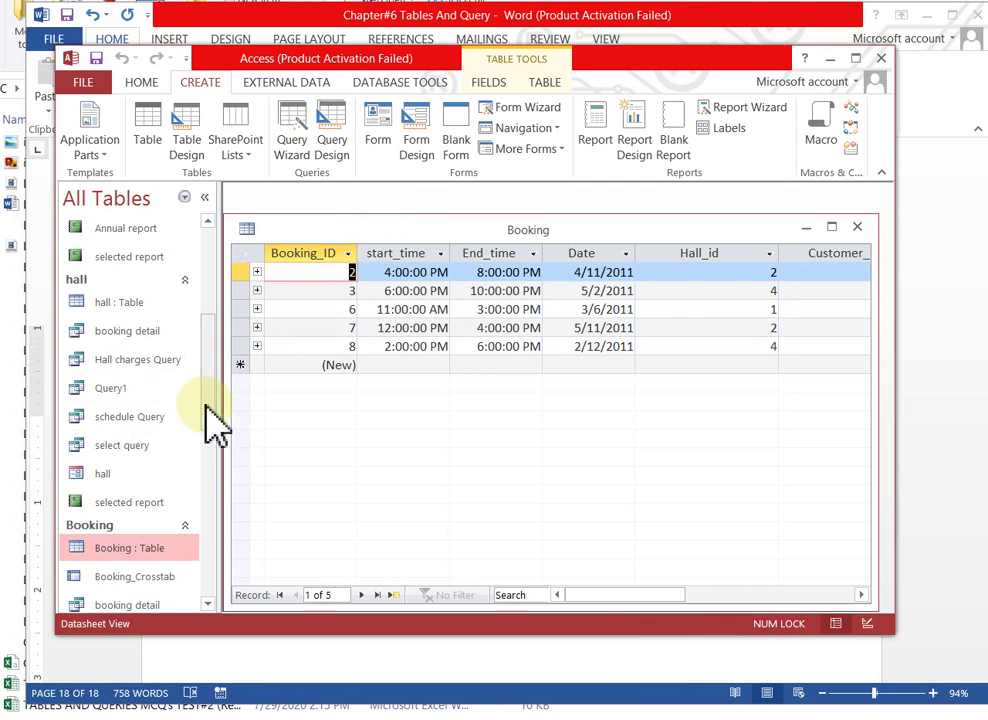
Open the Bill table, close the Booking and hall tables, and maximize the Bill datasheet
drag(207, 405, 224, 505)
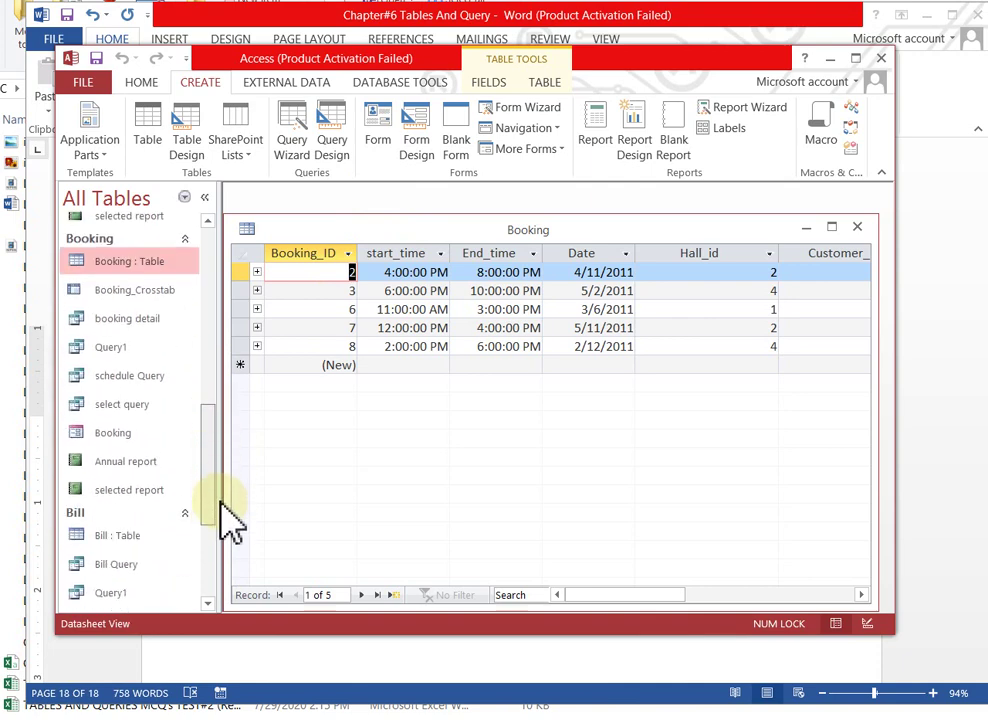
double_click(138, 530)
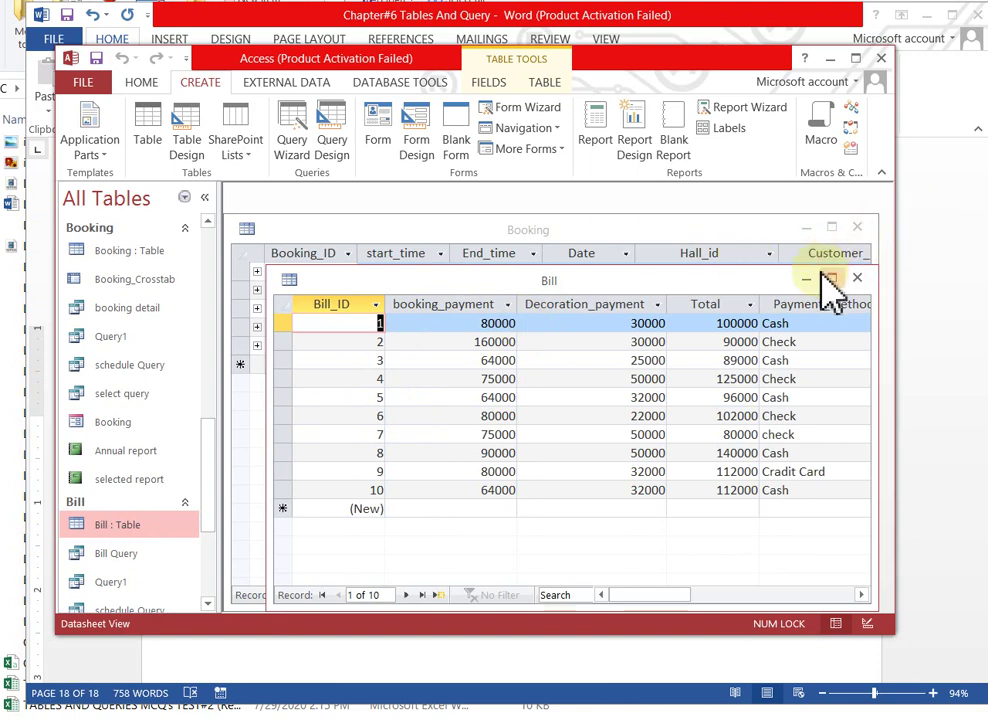
click(860, 230)
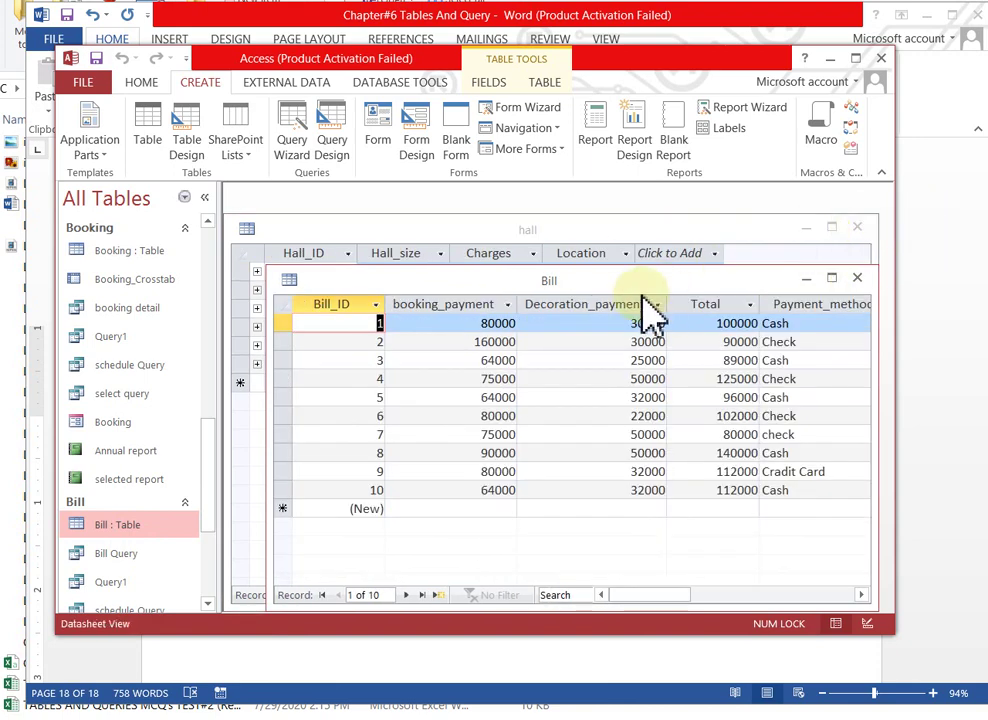
click(857, 230)
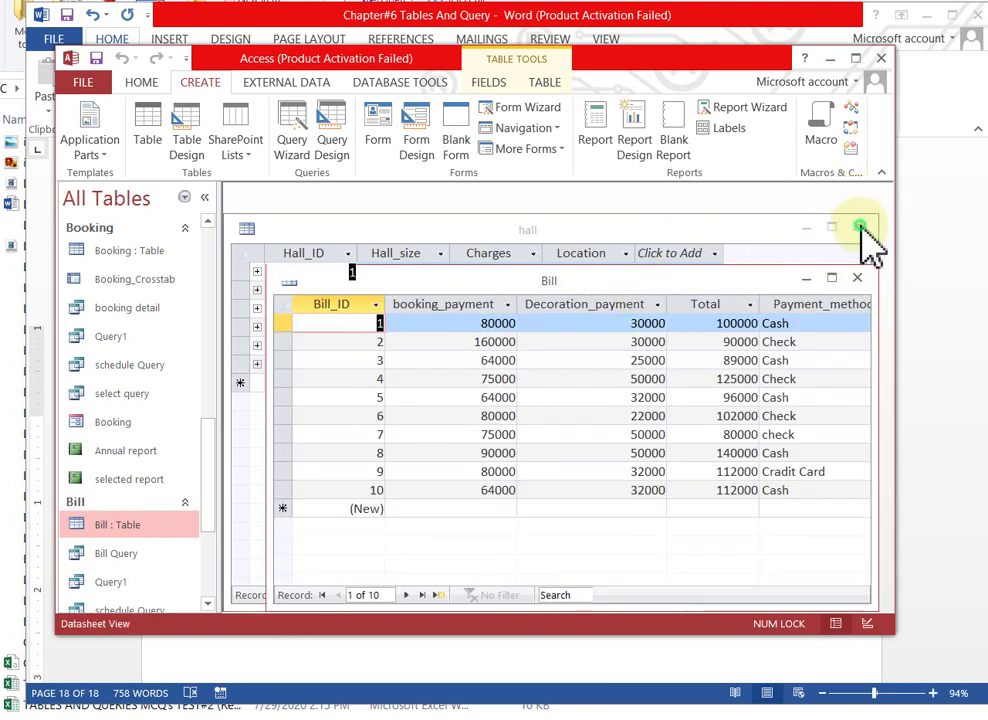
double_click(628, 279)
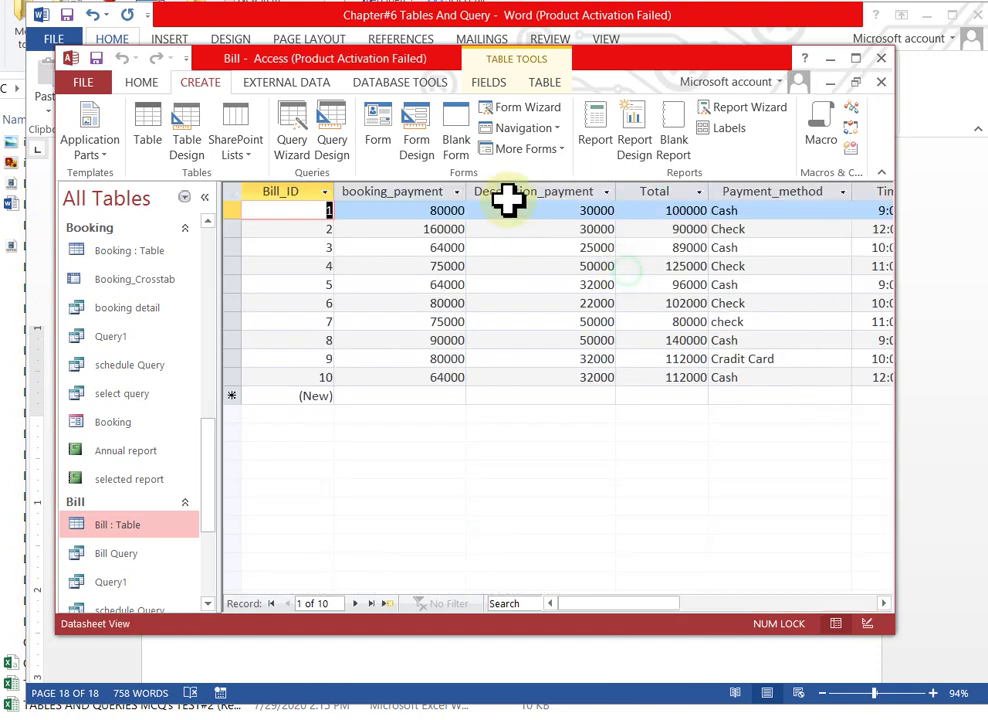
Examine the Bill table's columns, highlighting Decoration_payment and Payment_method
mouse_move(606, 603)
mouse_down()
mouse_move(679, 605)
mouse_move(606, 603)
mouse_up()
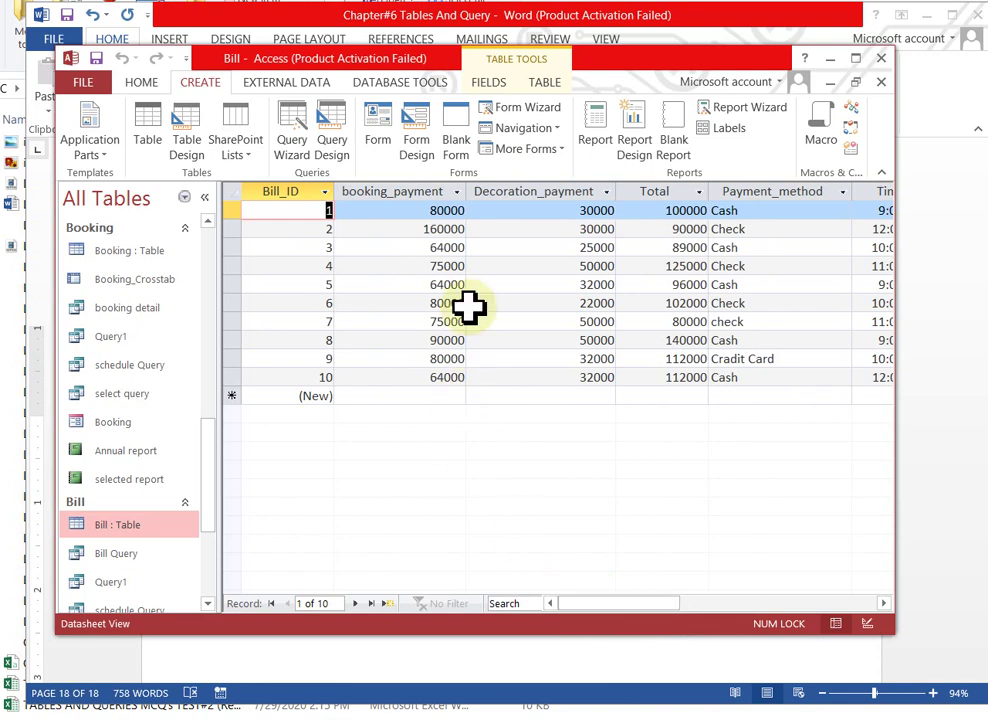
click(560, 191)
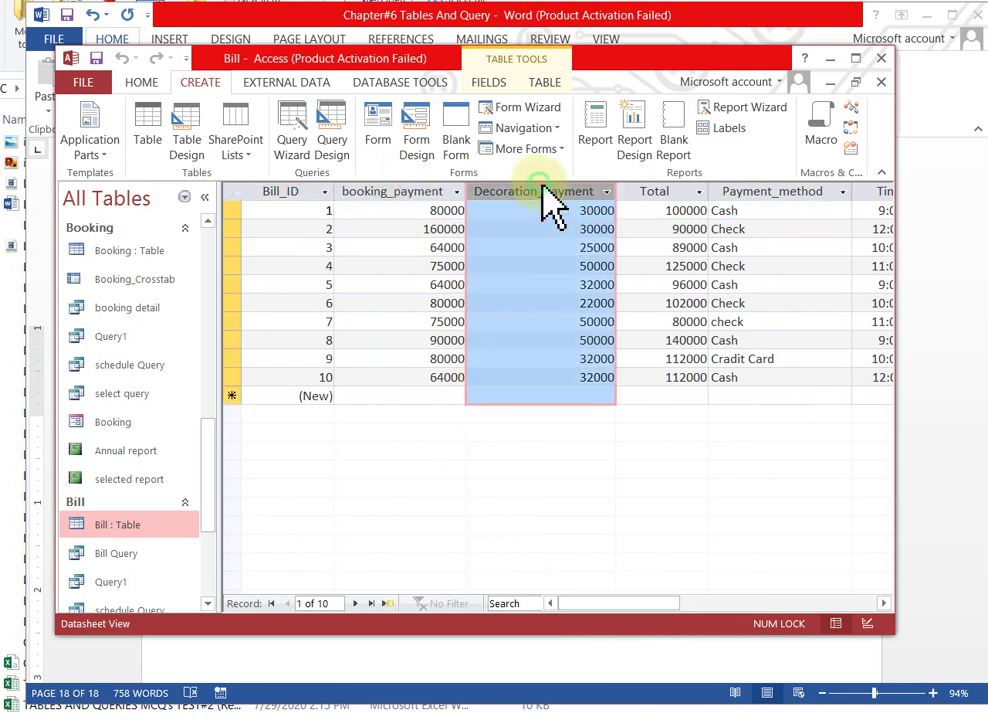
click(772, 191)
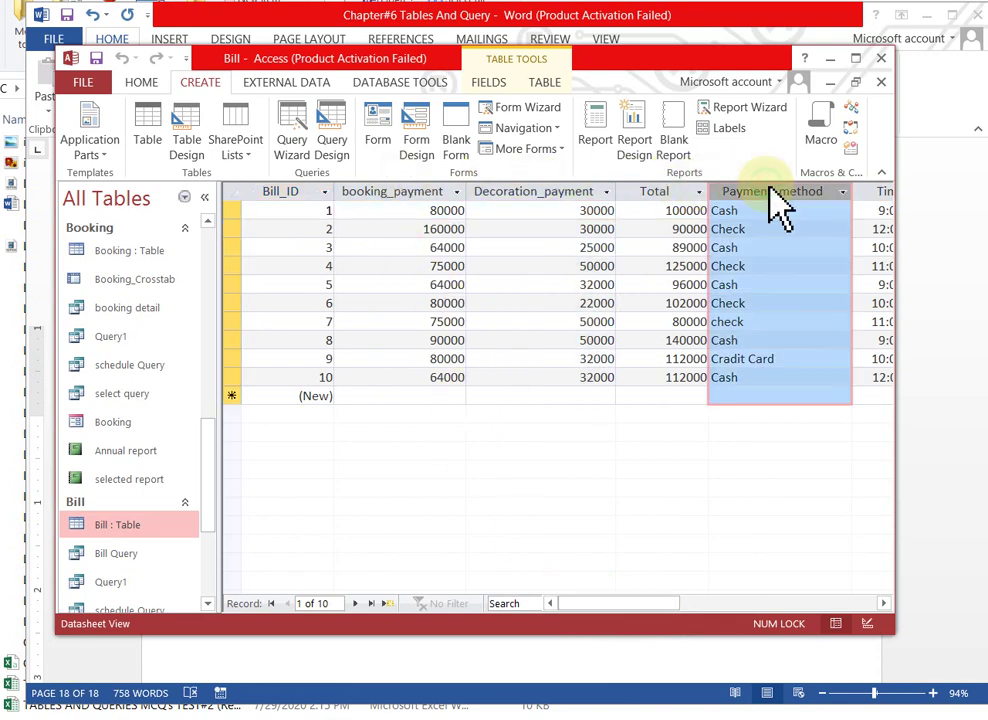
Start a crosstab query with the wizard based on the Bill table and proceed to the row heading choice
click(298, 133)
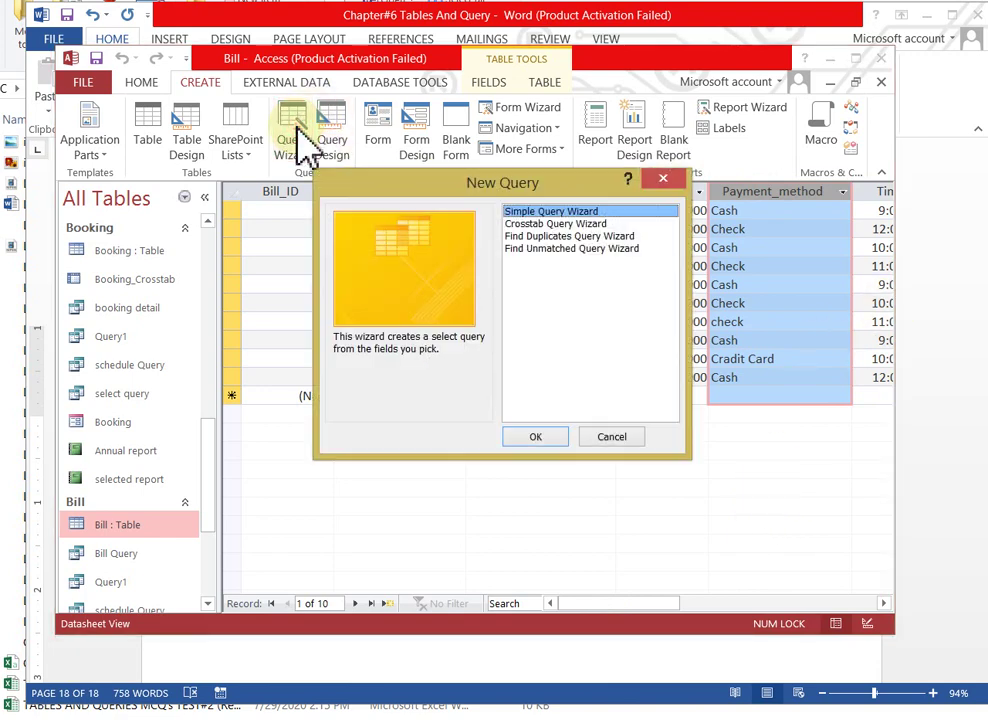
click(574, 224)
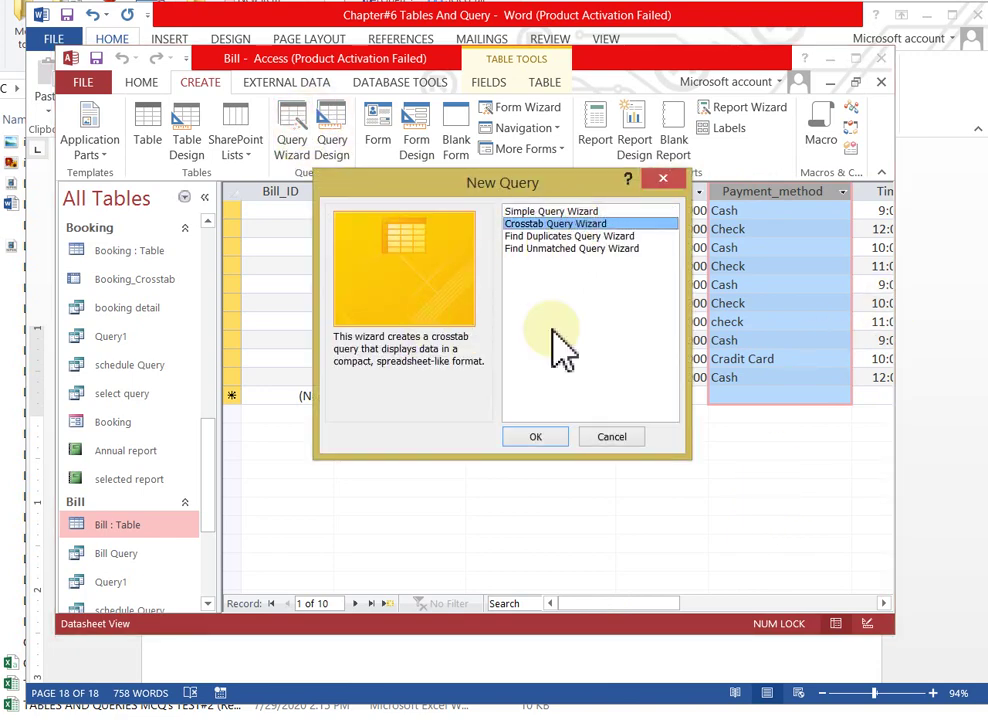
click(524, 437)
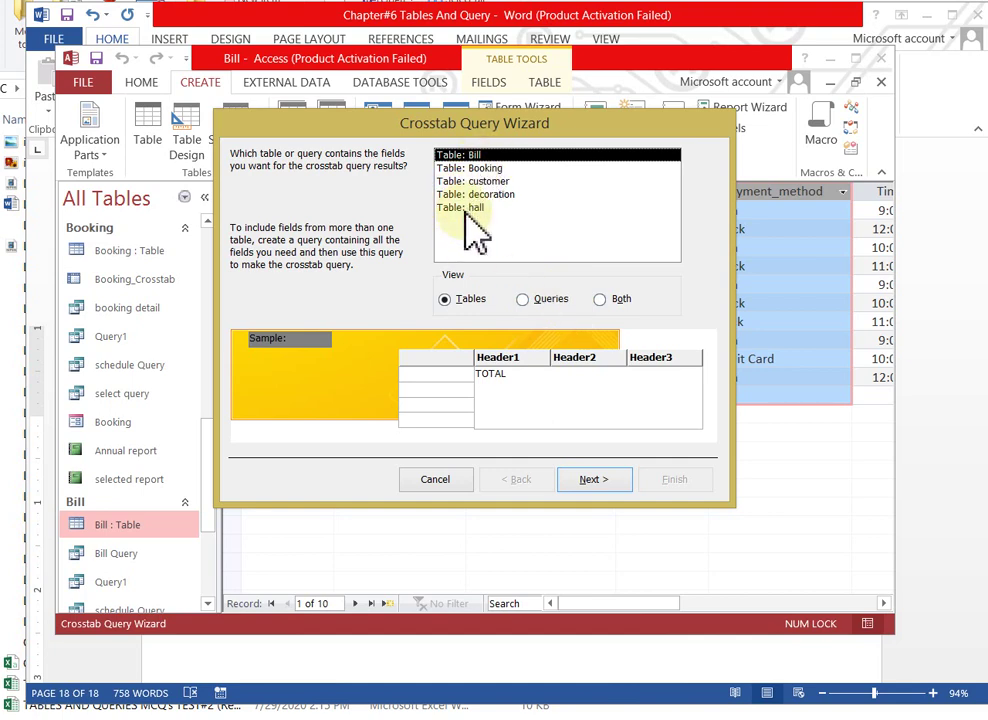
click(593, 481)
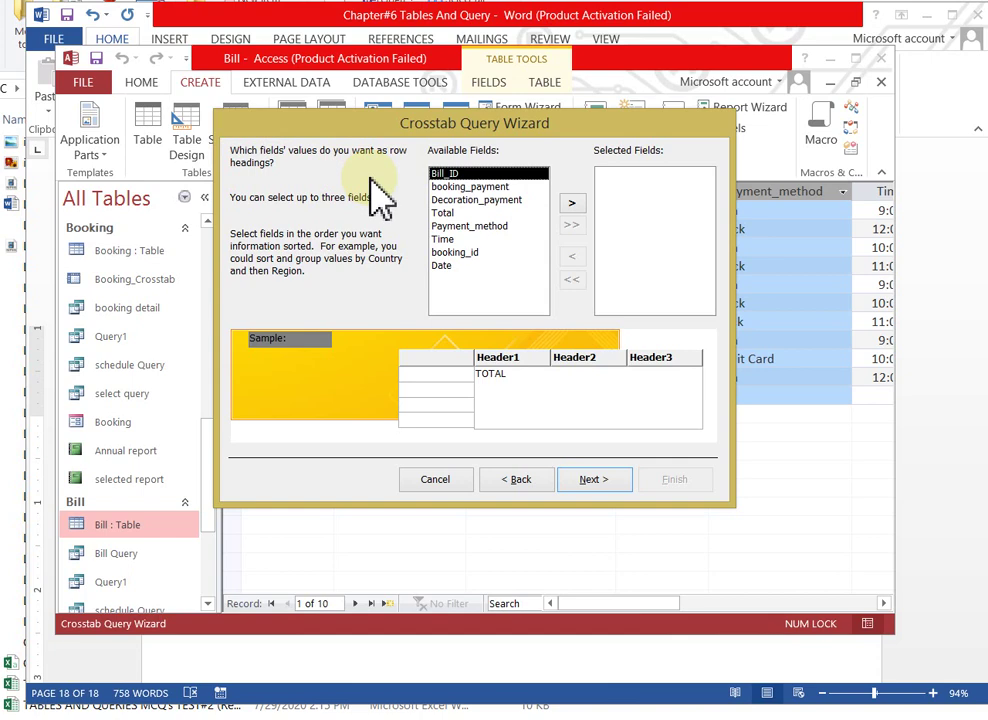
Add Bill_ID, booking_payment and Decoration_payment as the crosstab's row headings and proceed to the column heading choice
click(572, 203)
click(572, 205)
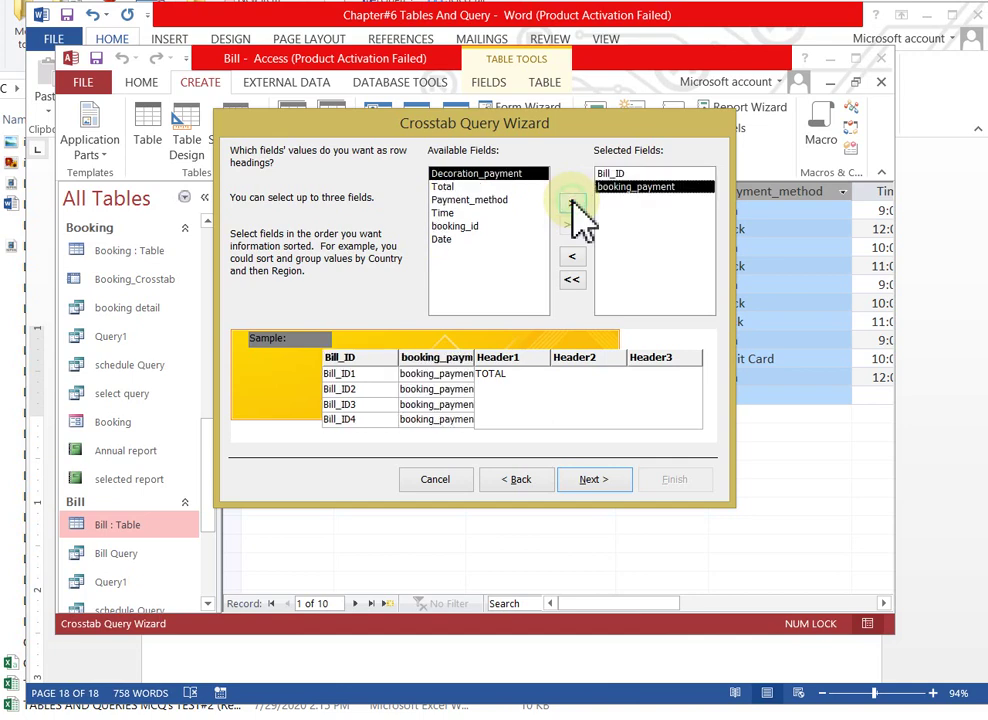
click(574, 206)
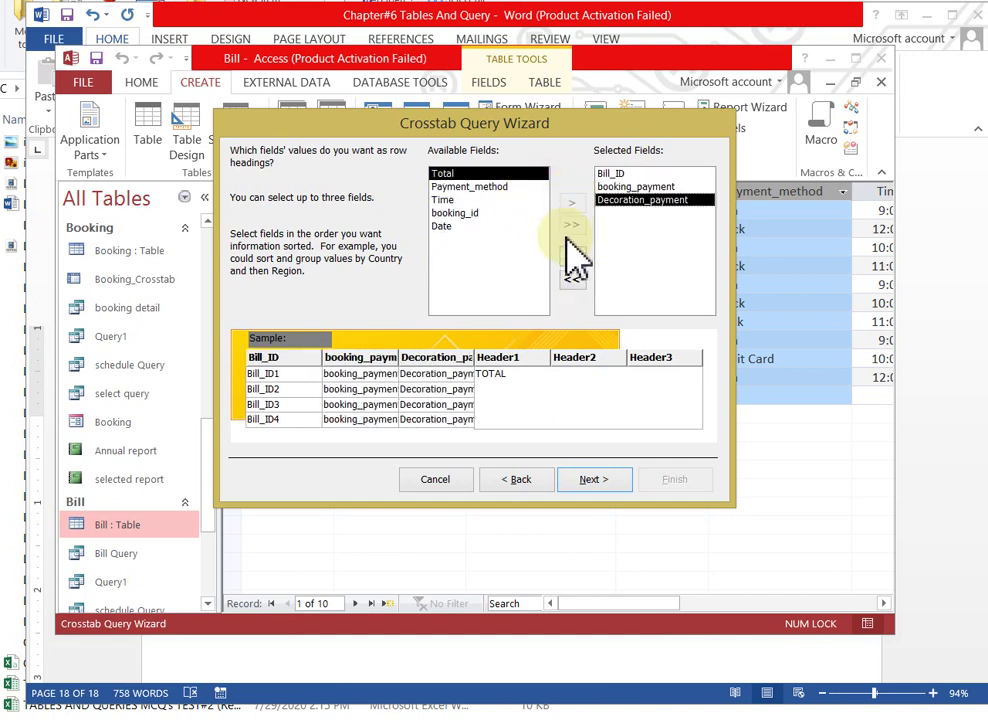
click(592, 482)
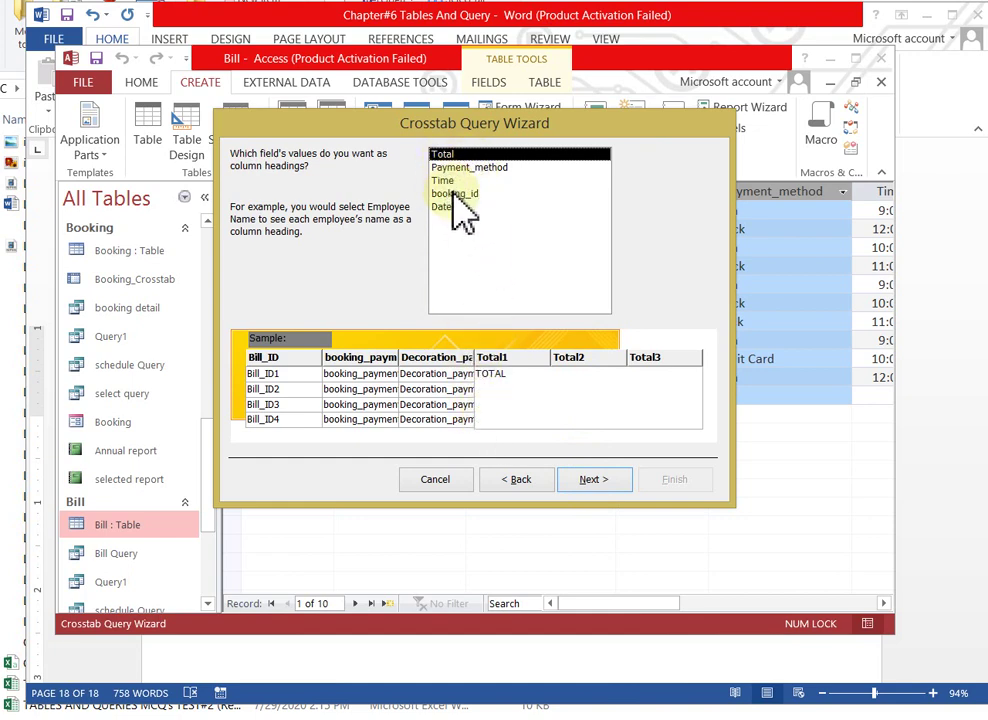
click(594, 481)
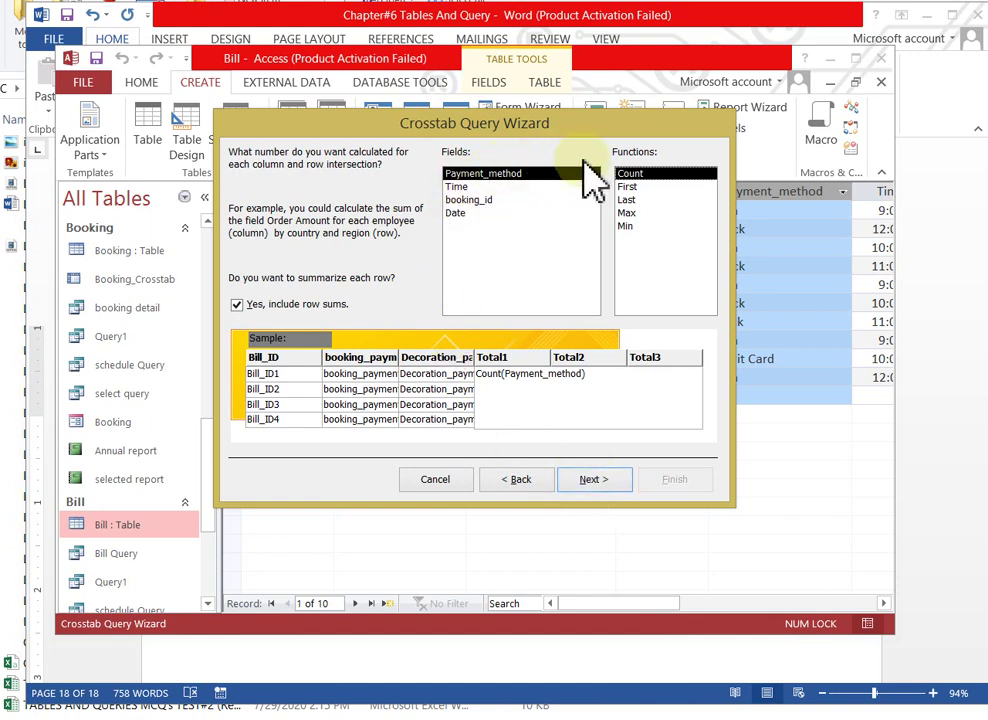
click(638, 214)
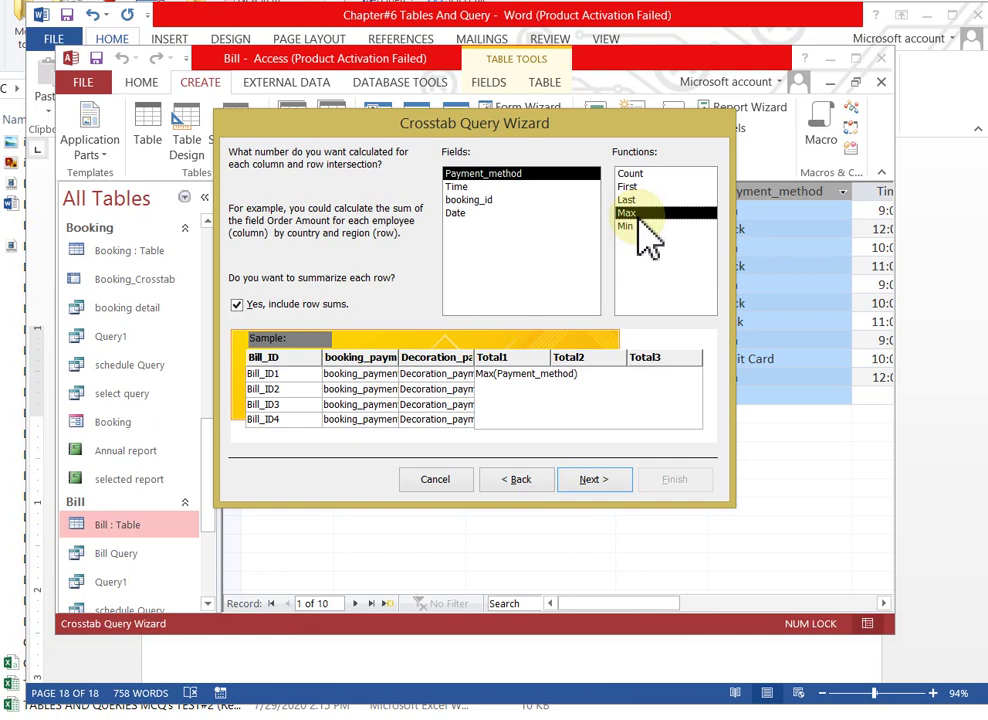
click(520, 479)
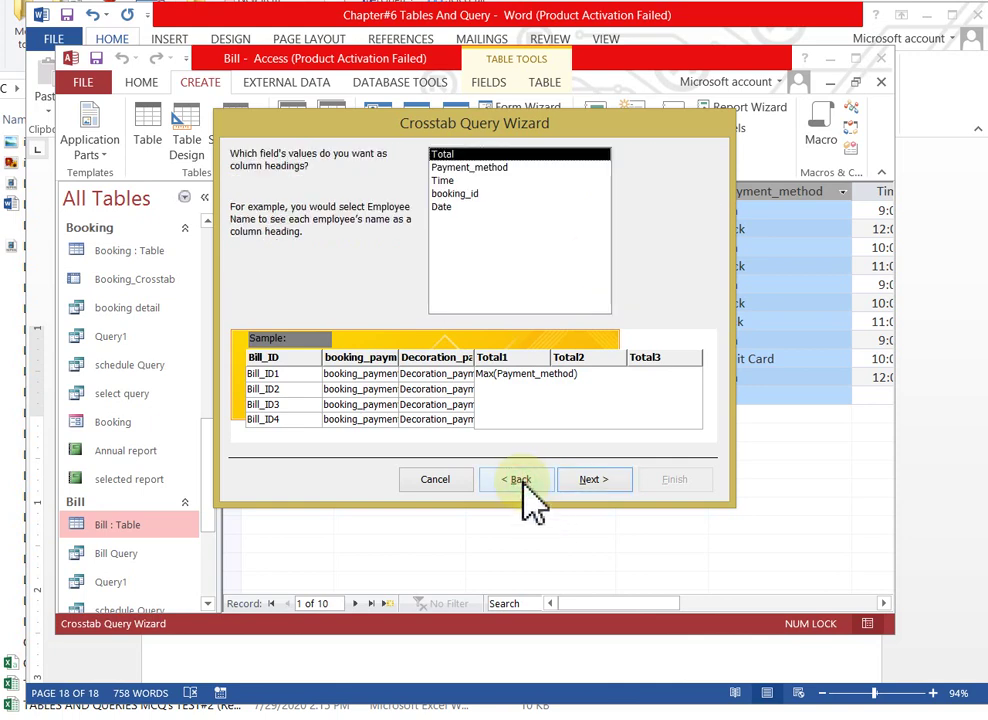
click(520, 480)
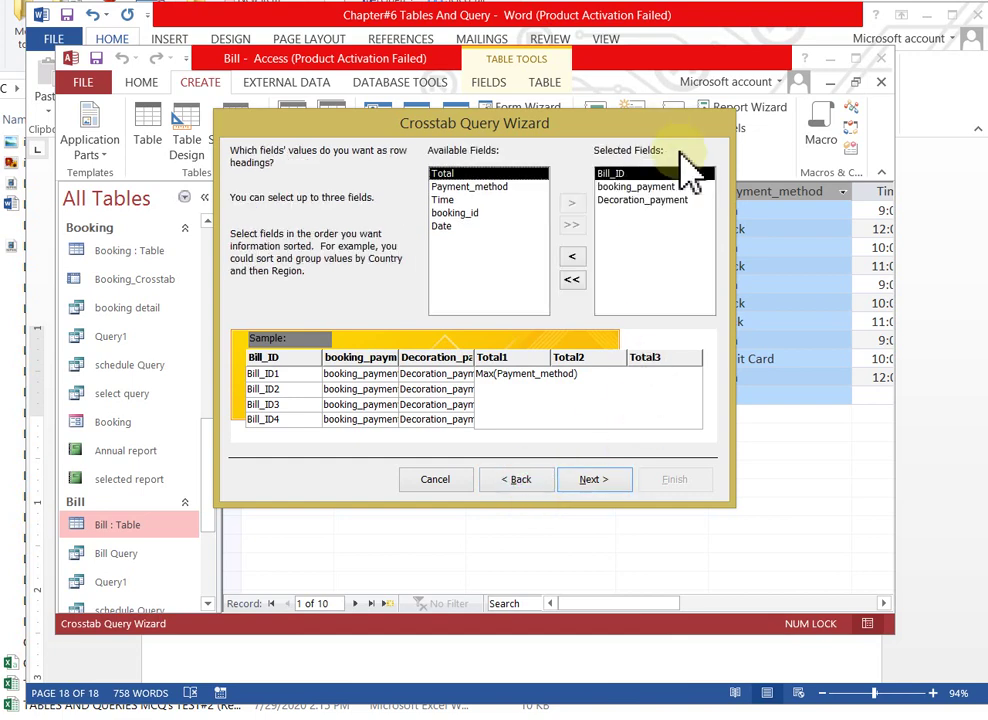
click(602, 485)
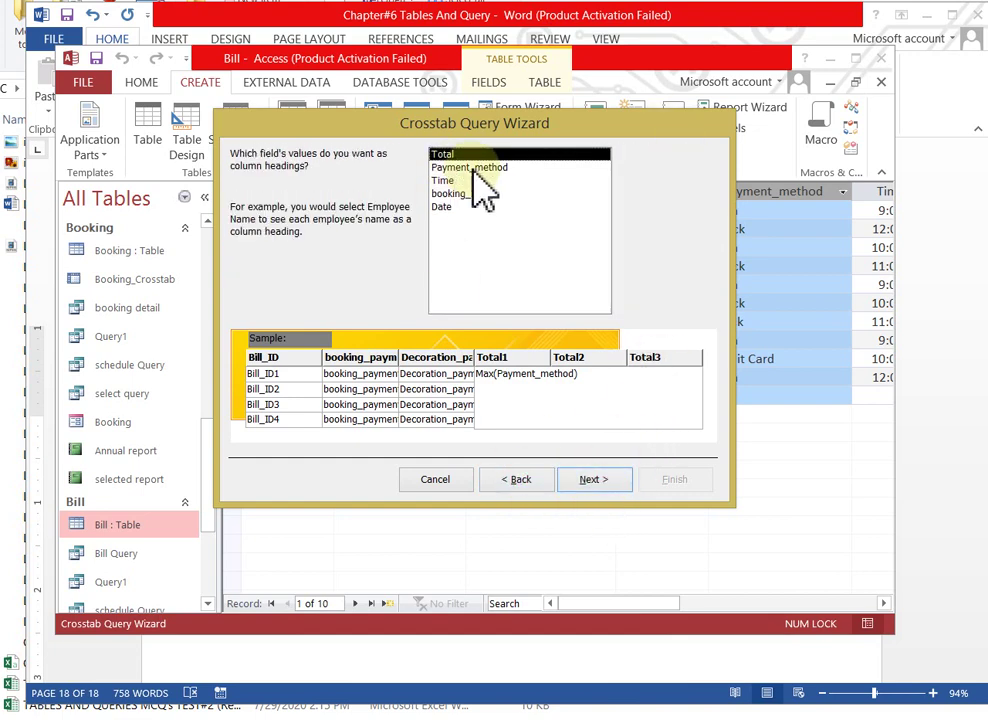
Use Payment_method for the crosstab's column headings and calculate the Max of Total for each intersection
click(470, 168)
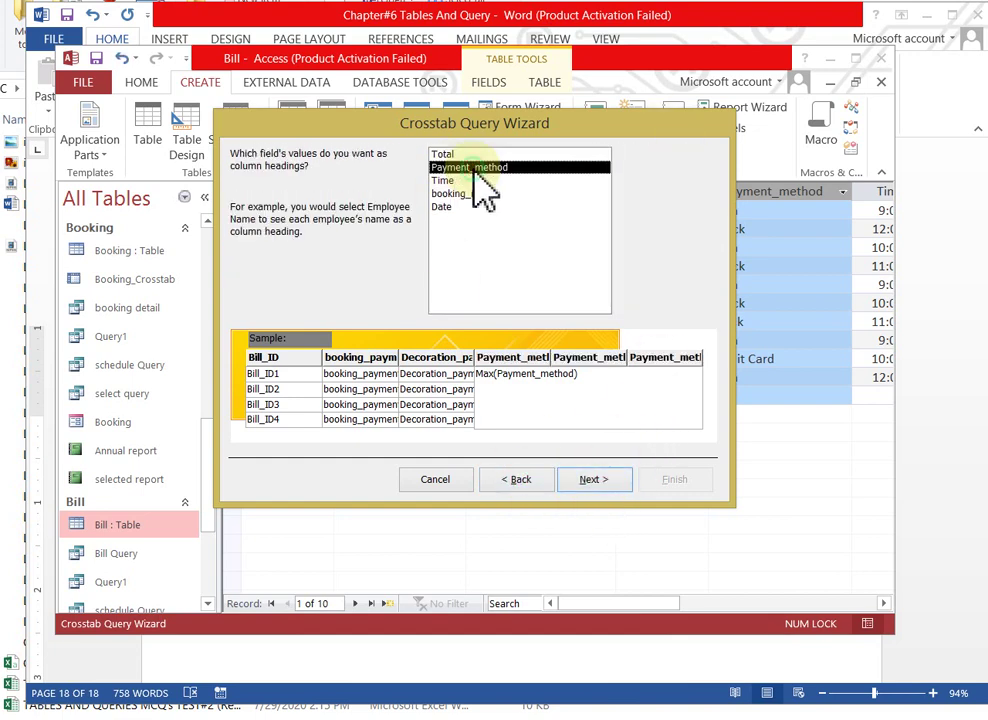
click(594, 481)
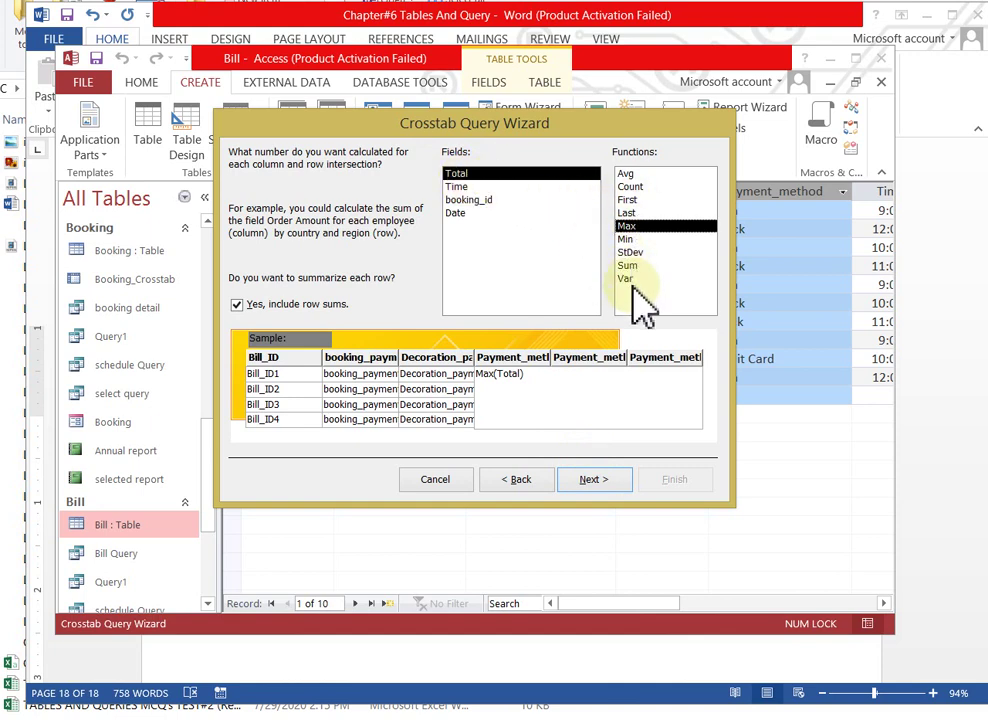
click(649, 187)
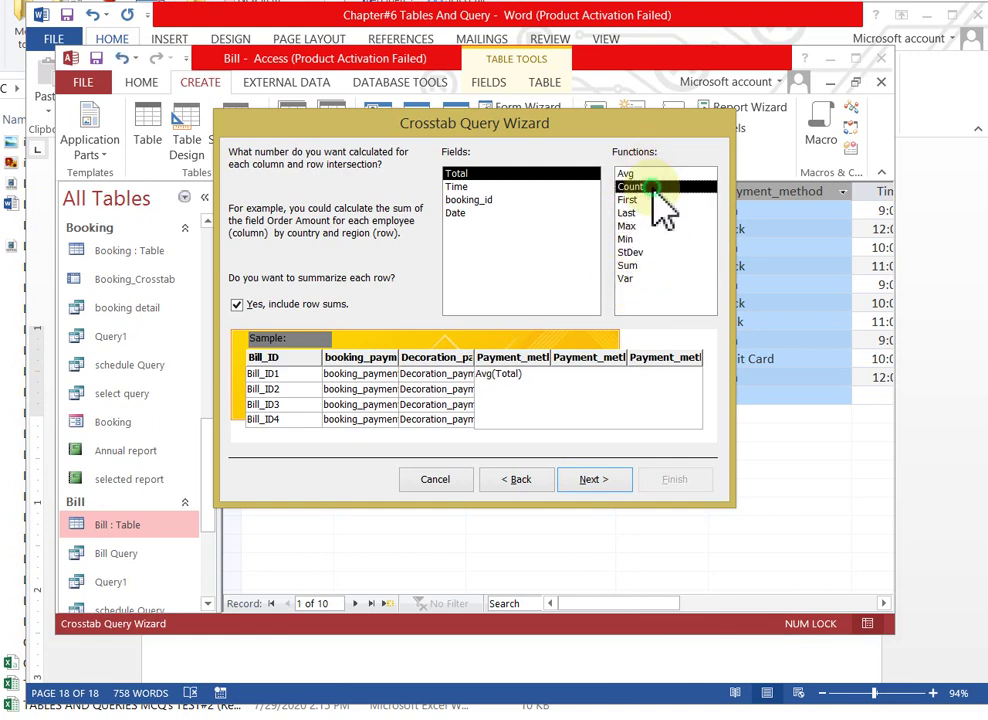
click(631, 201)
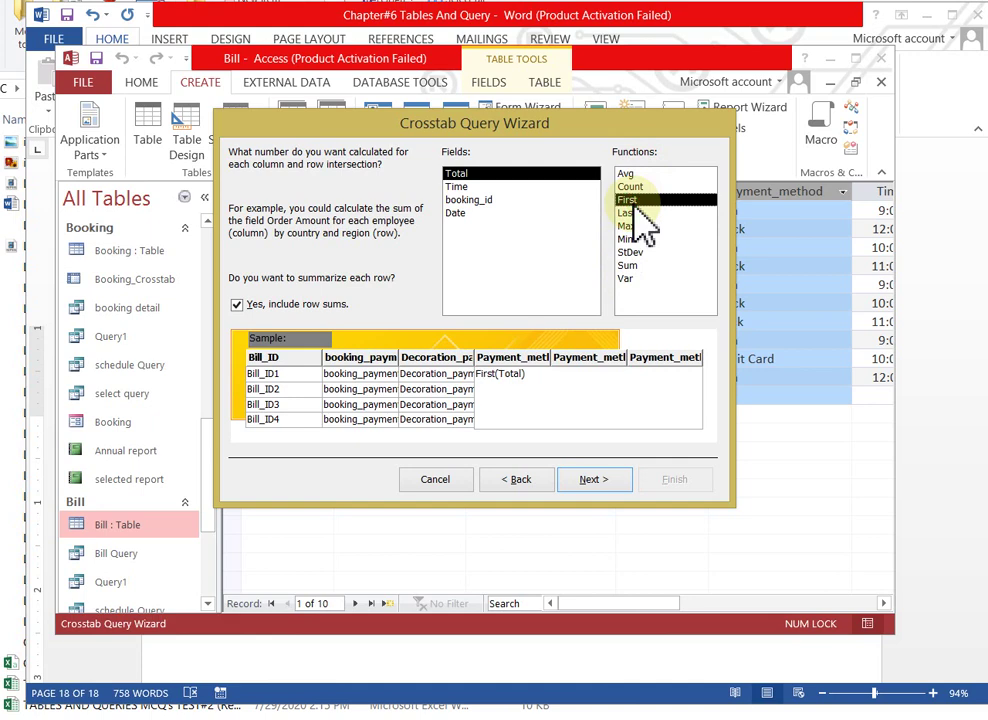
click(630, 226)
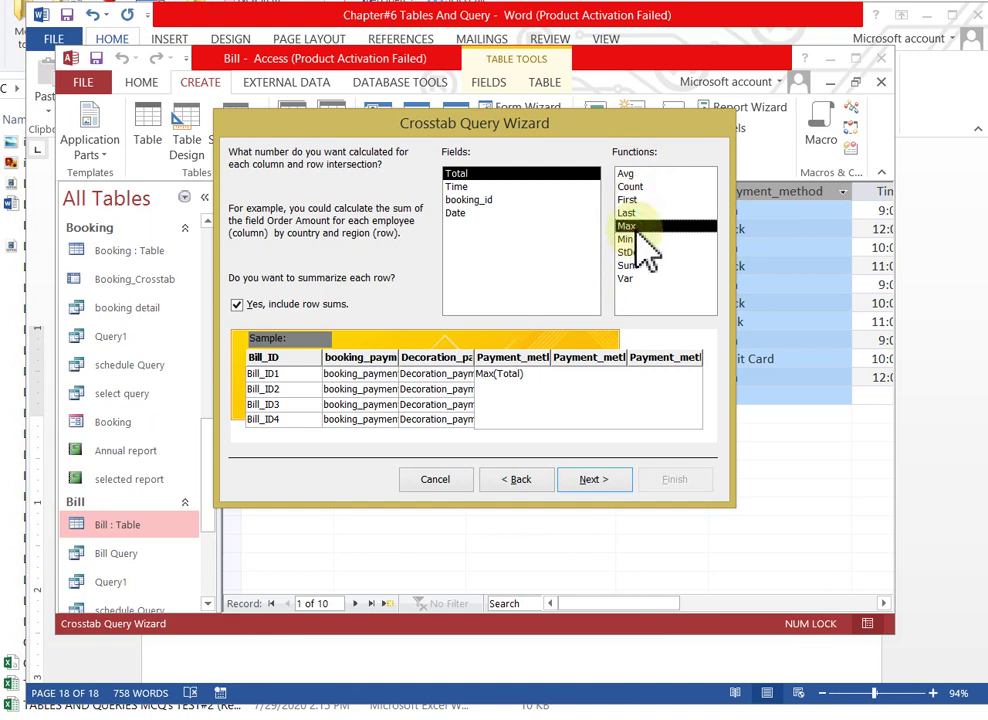
Finish the wizard with the name Bill_Crosstab, opening the query for viewing, and highlight its row total column
click(600, 482)
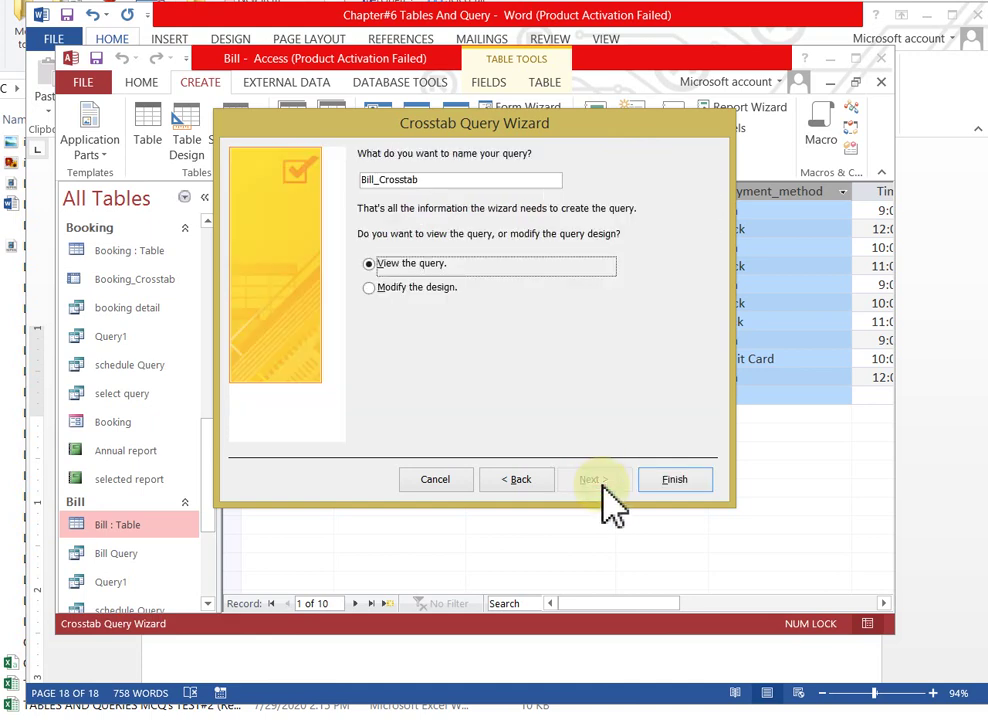
click(675, 490)
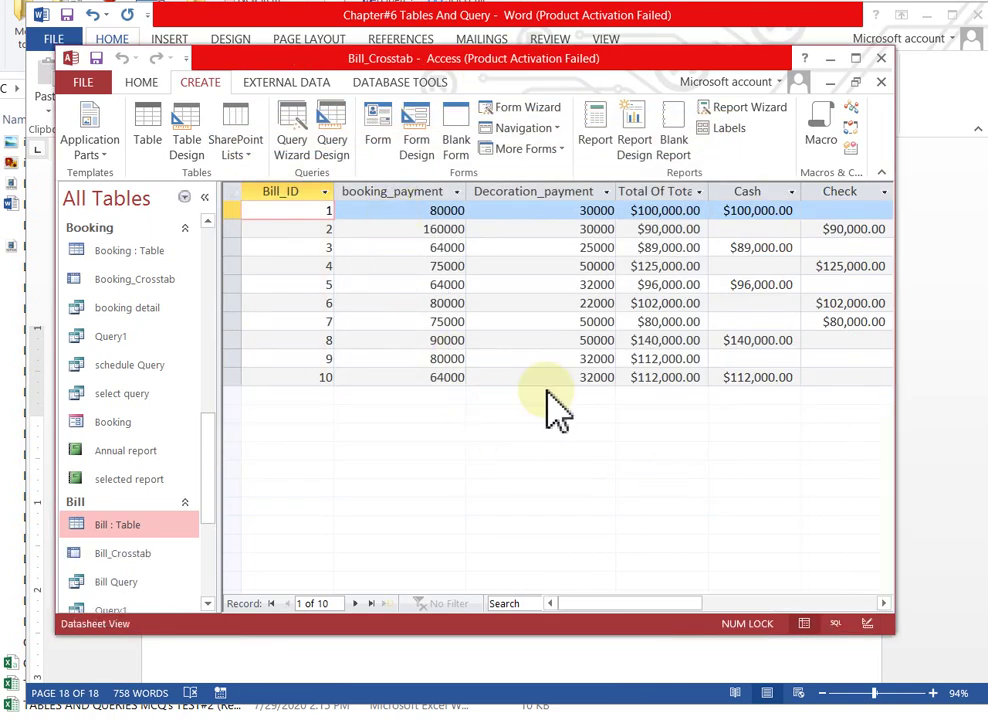
click(668, 188)
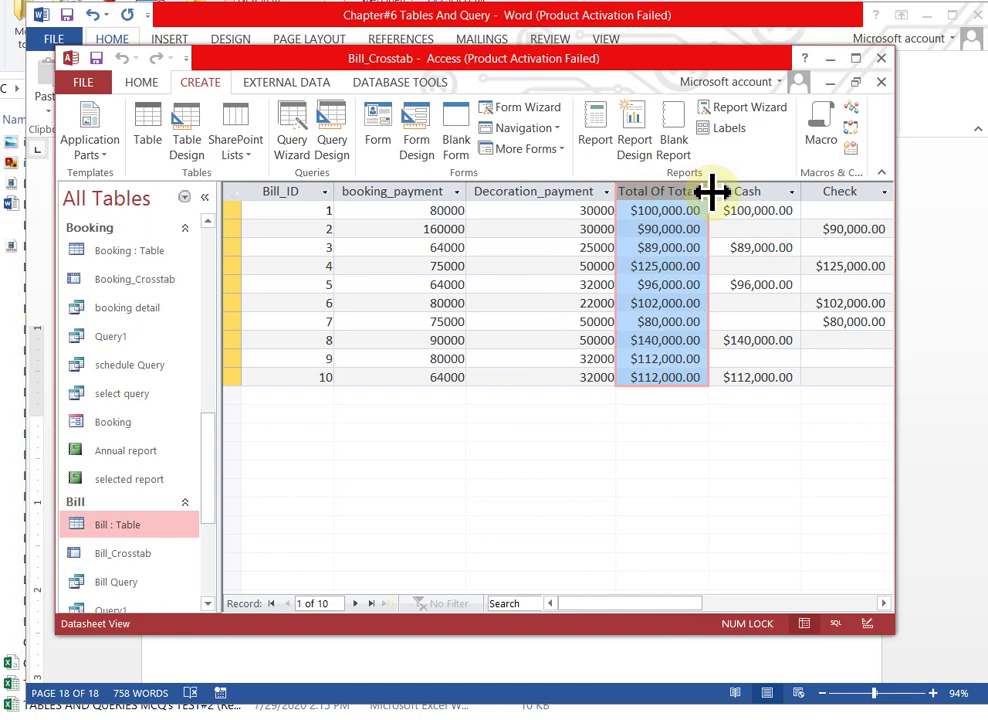
Widen the Total Of Total column in Bill_Crosstab and inspect the amounts under Cash, Check and Cradit Card
drag(709, 191, 756, 188)
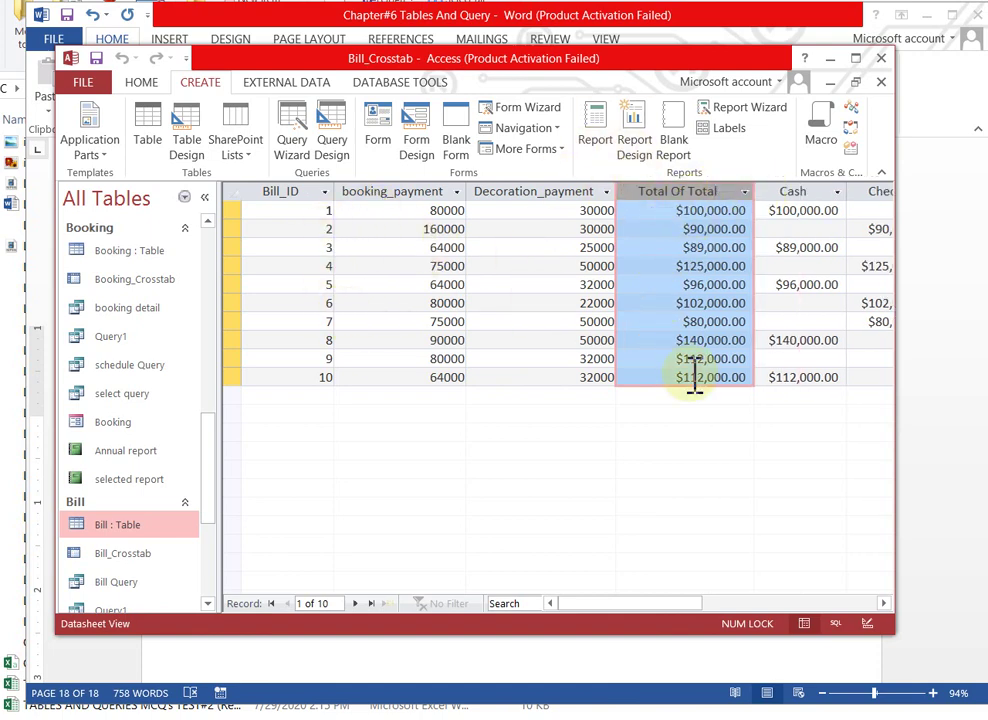
drag(653, 605, 716, 606)
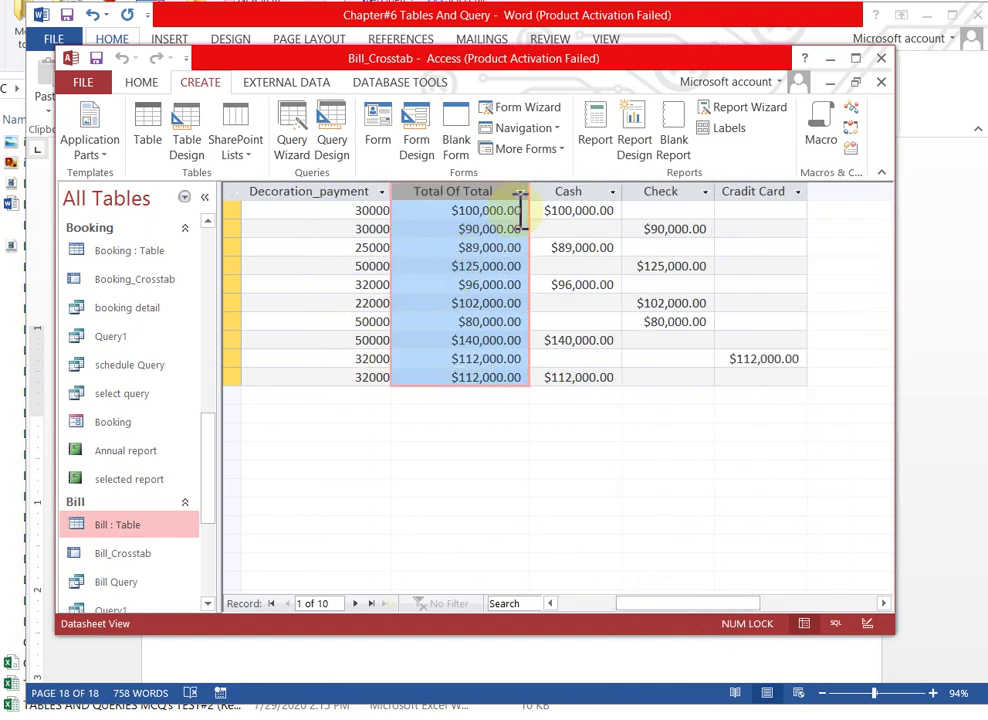
click(600, 210)
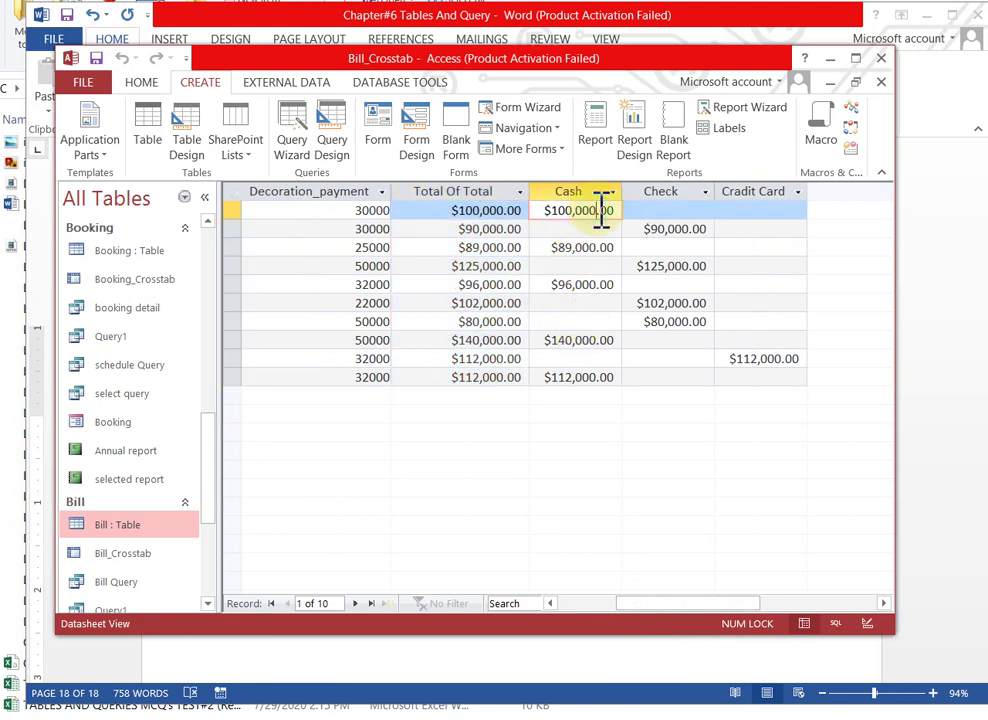
click(675, 225)
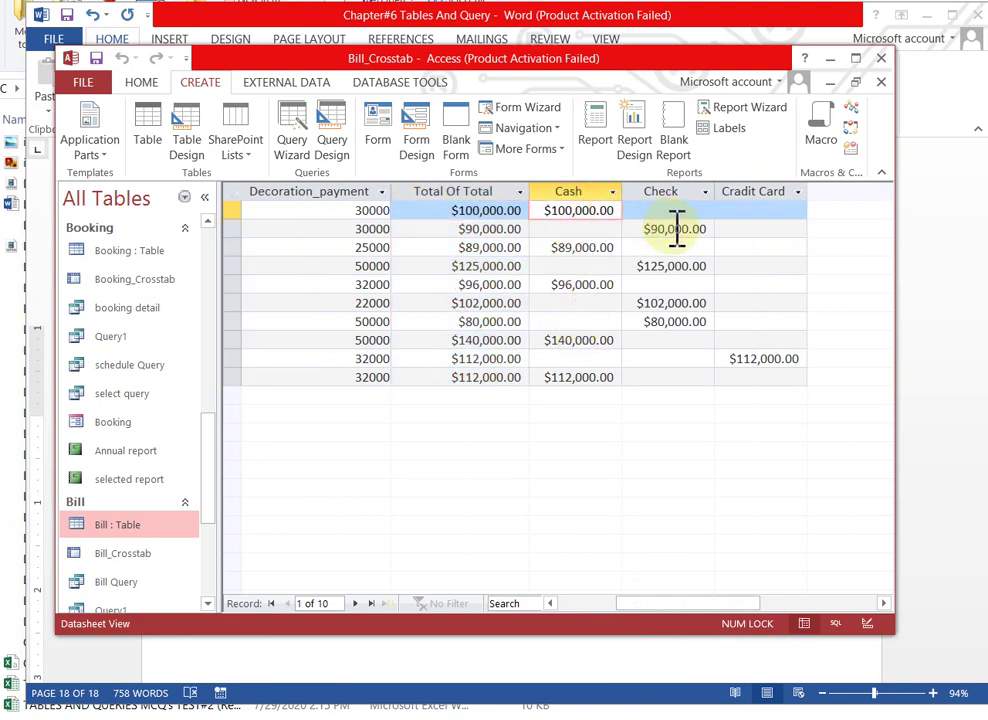
click(776, 362)
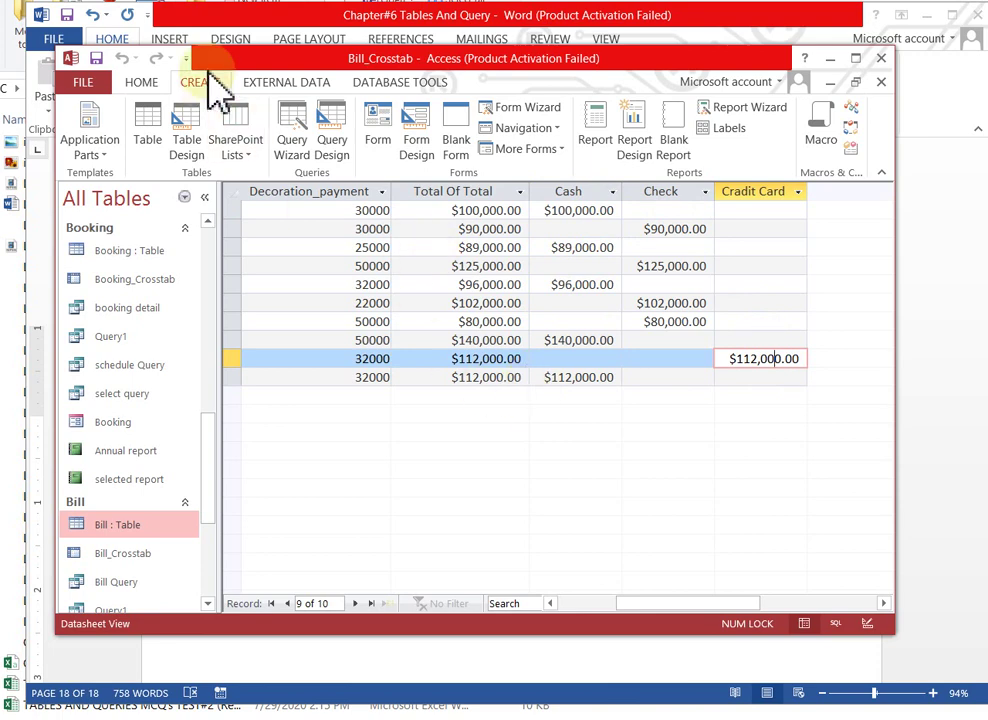
Start a find duplicates query with the wizard based on the Bill table and proceed to the duplicate field choice
click(302, 134)
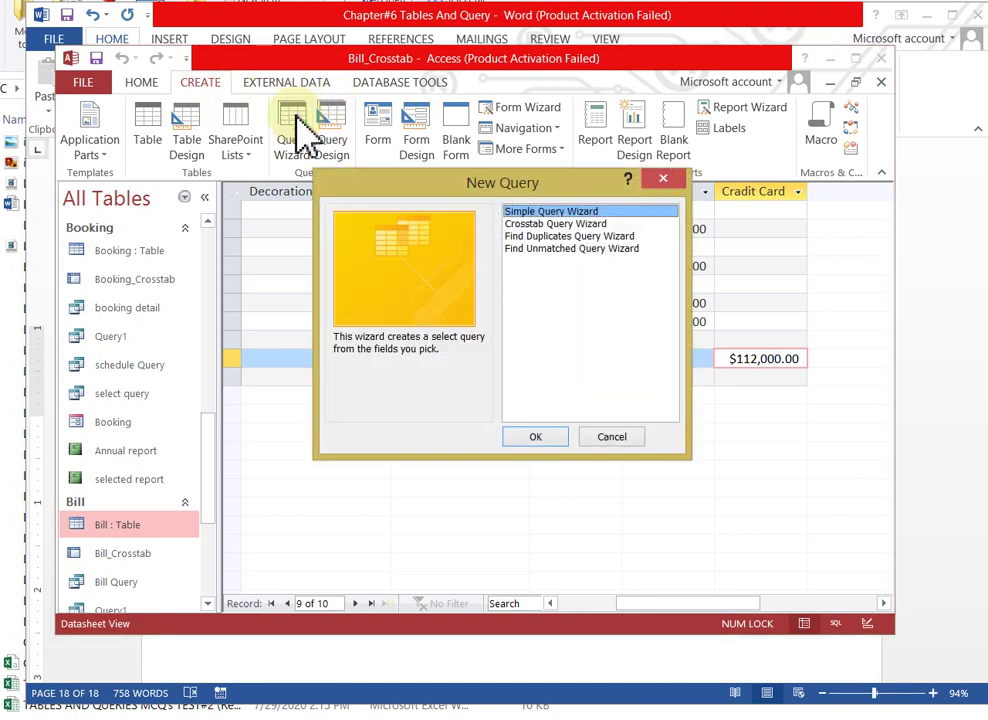
click(550, 237)
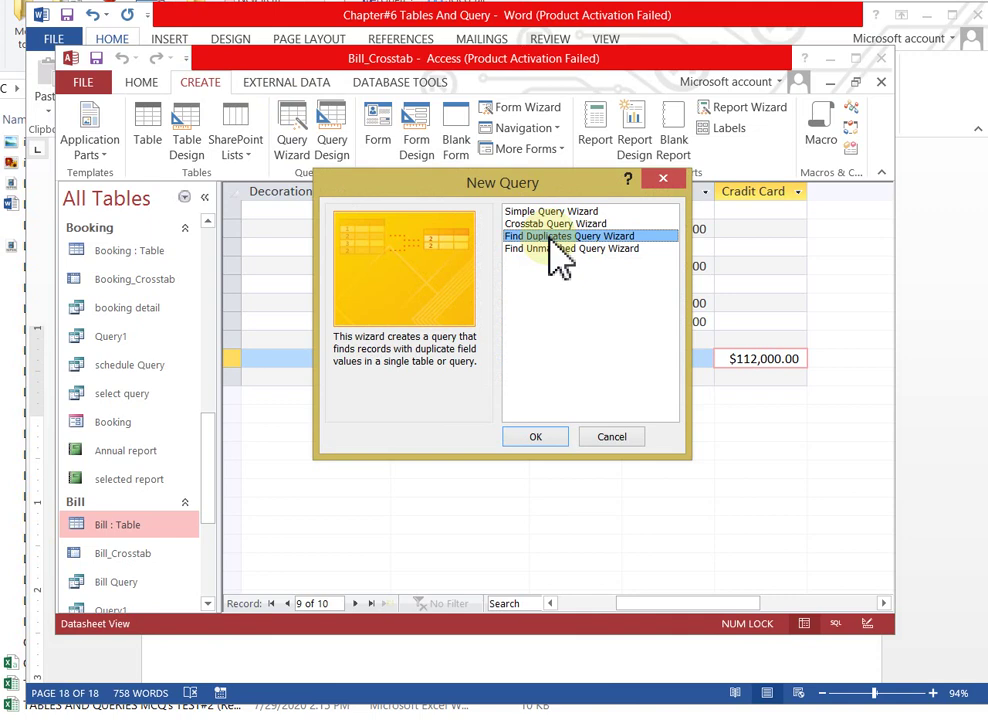
click(537, 437)
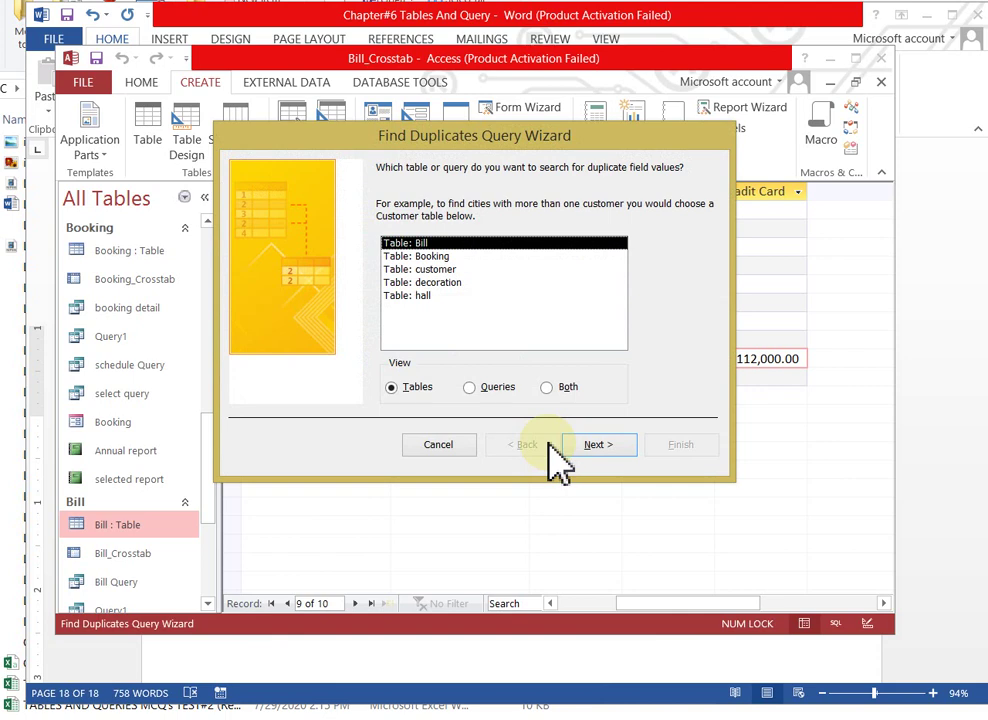
click(432, 256)
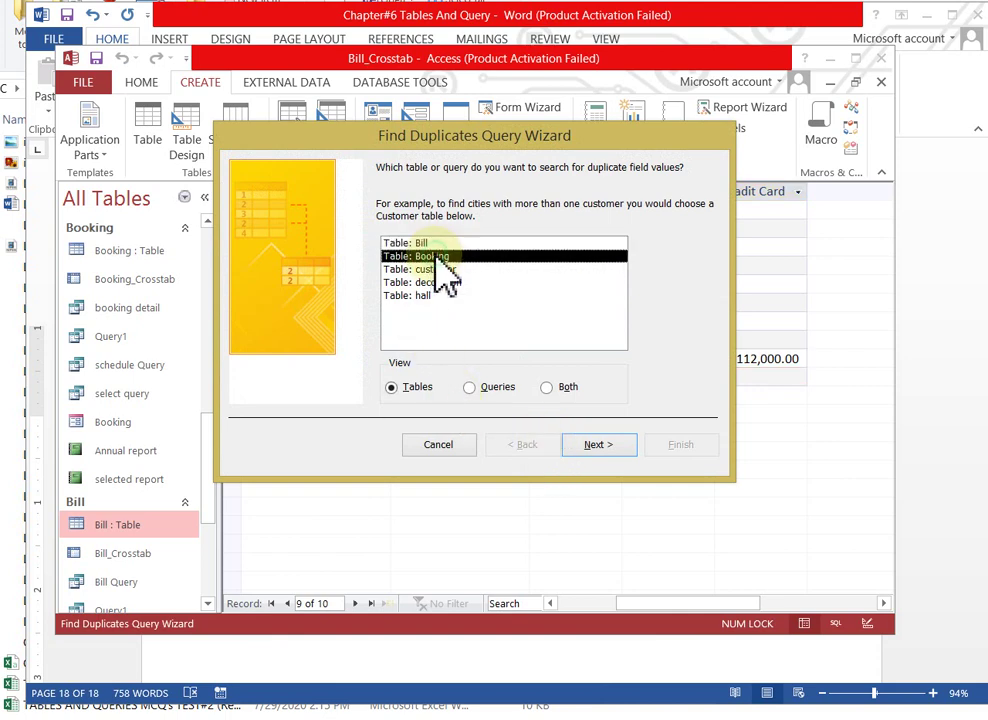
click(425, 243)
click(445, 270)
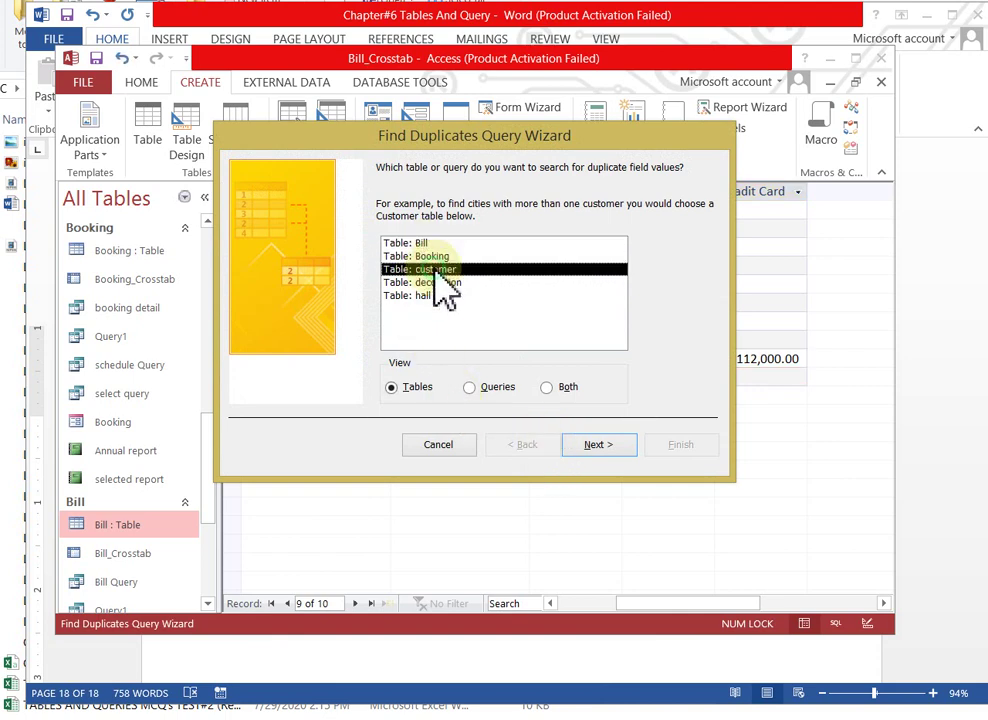
click(430, 243)
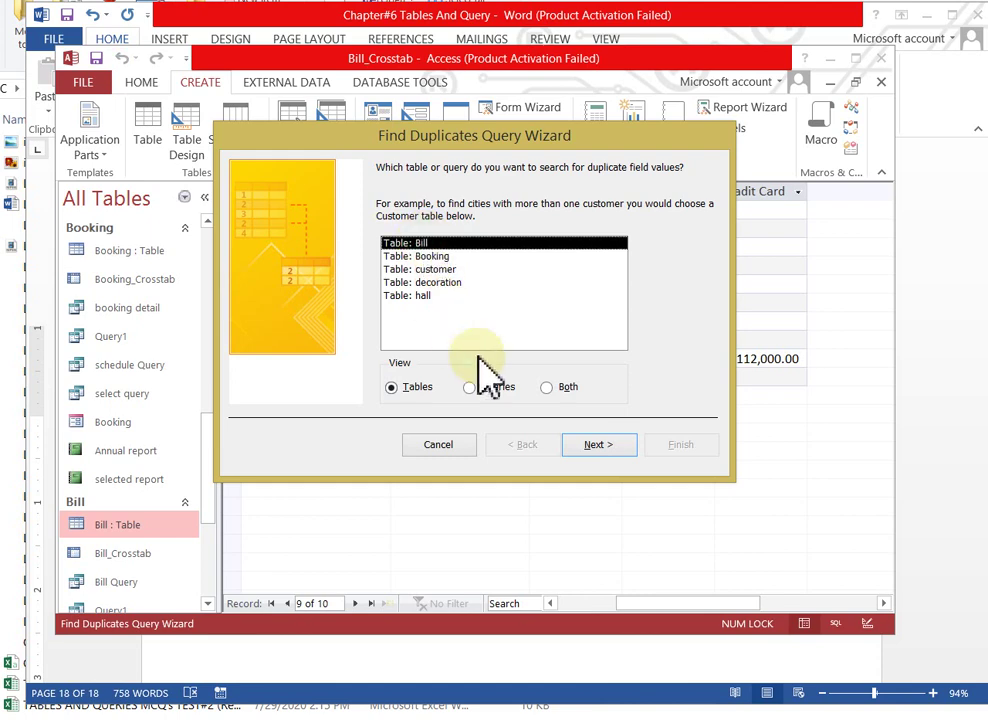
click(604, 448)
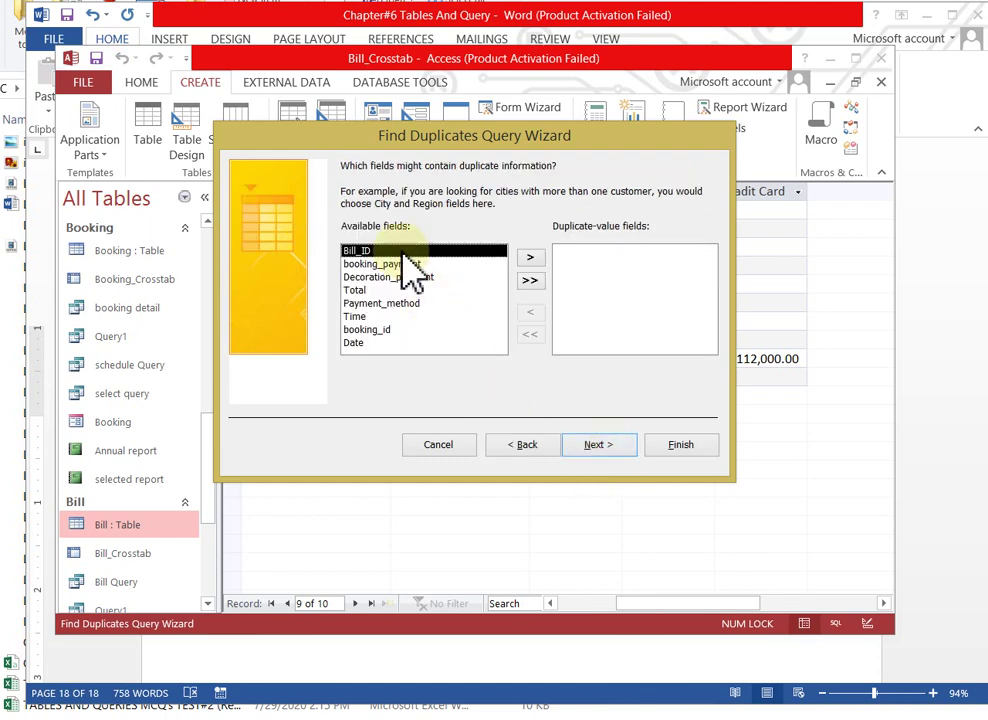
Add all Bill fields as duplicate-value fields and finish the query as "Find duplicates for Bill", opening its results
click(602, 444)
click(571, 404)
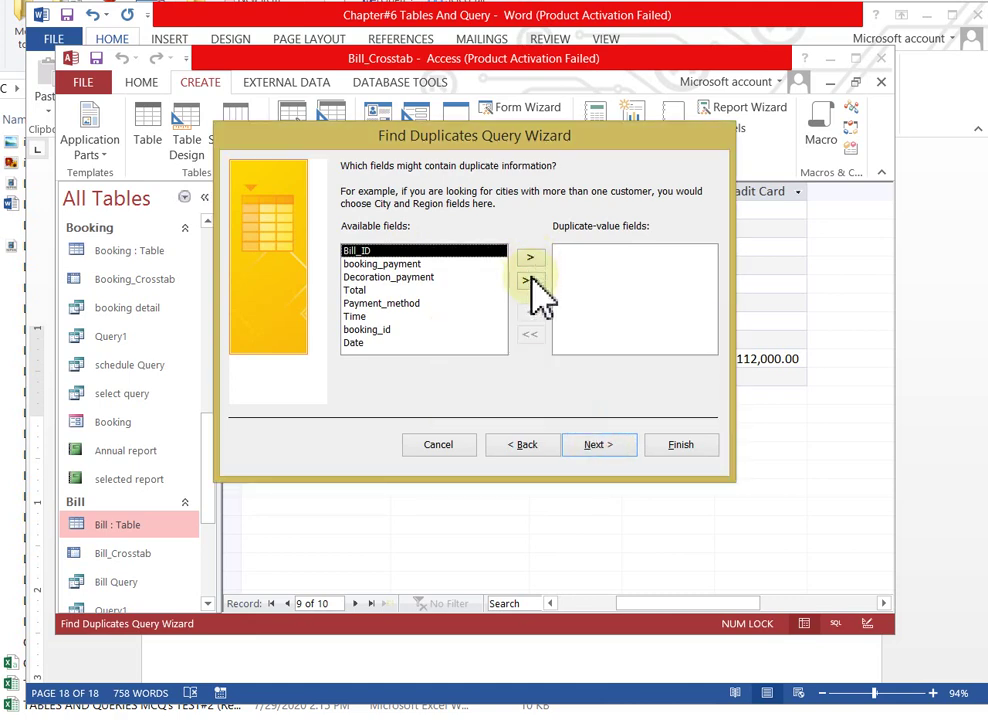
click(530, 281)
click(605, 450)
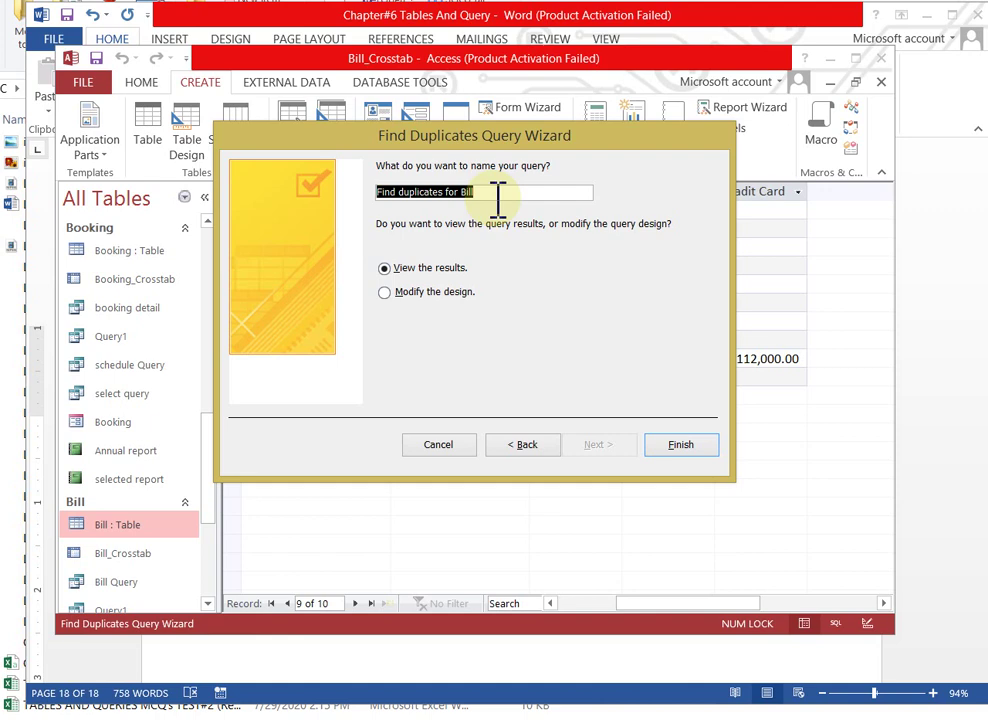
click(686, 445)
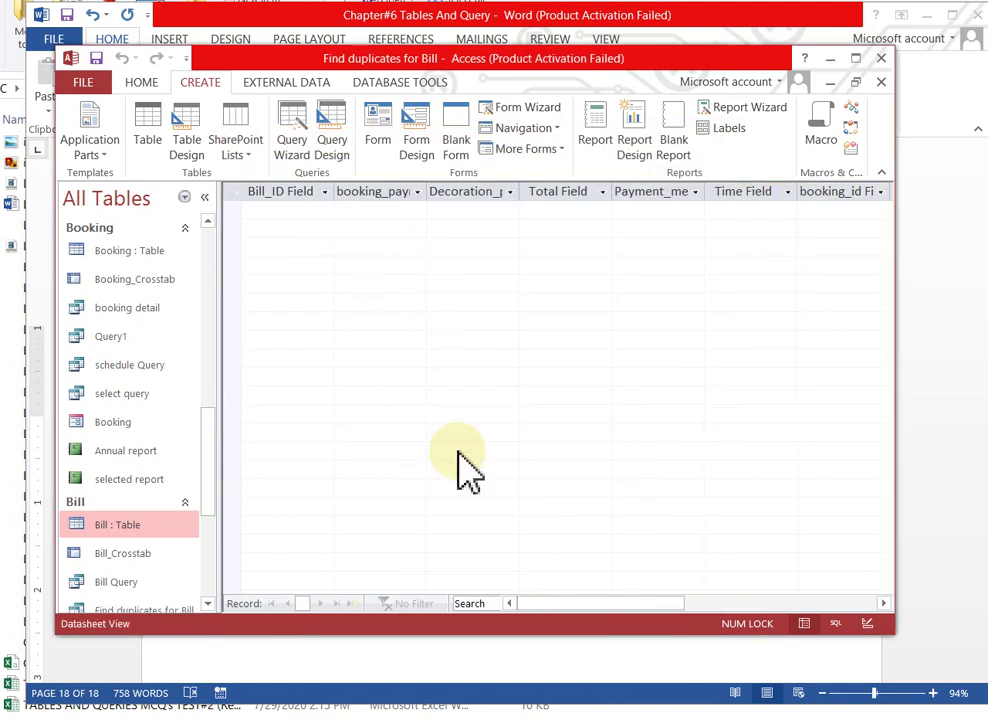
Open the Bill table and check its booking_payment column for repeated values across records
drag(624, 600, 500, 610)
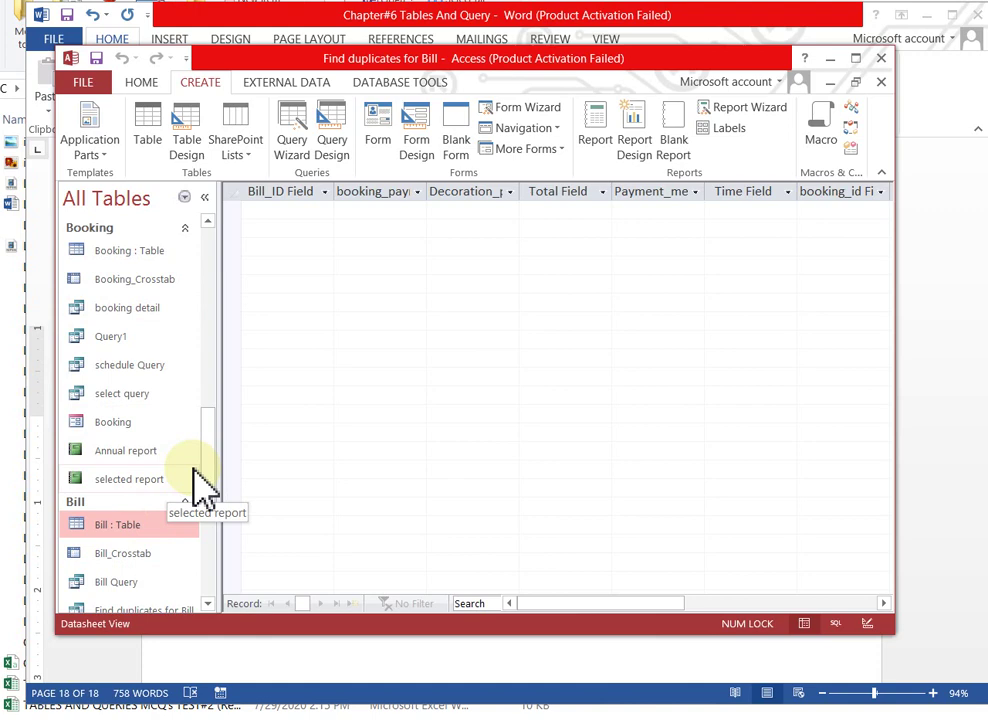
scroll(214, 481, down, 1)
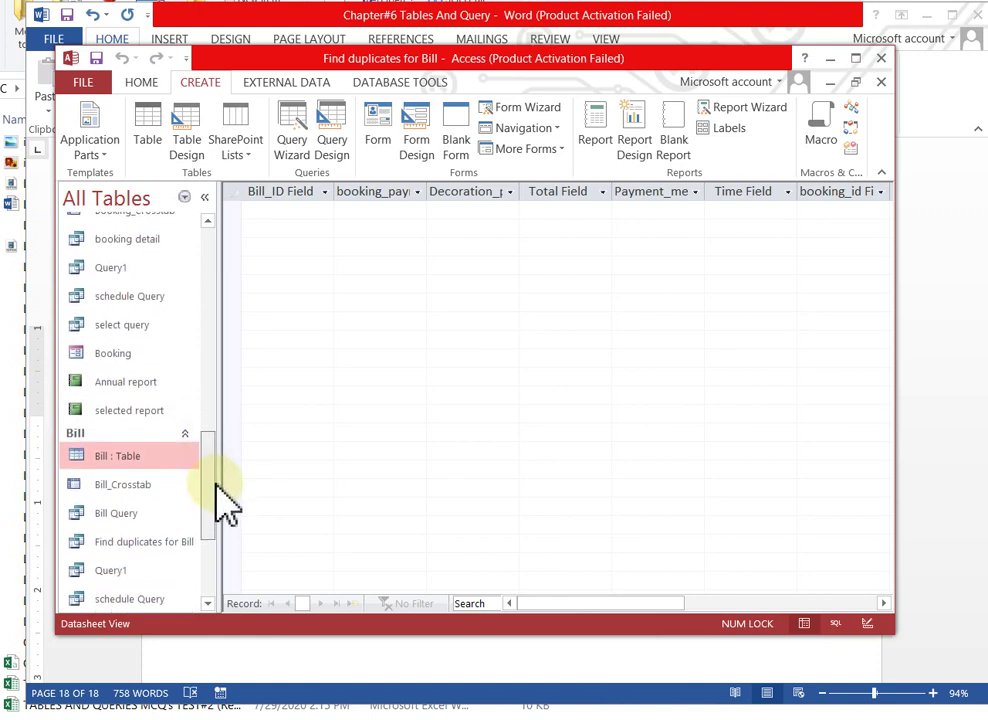
drag(217, 486, 214, 558)
scroll(203, 290, up, 4)
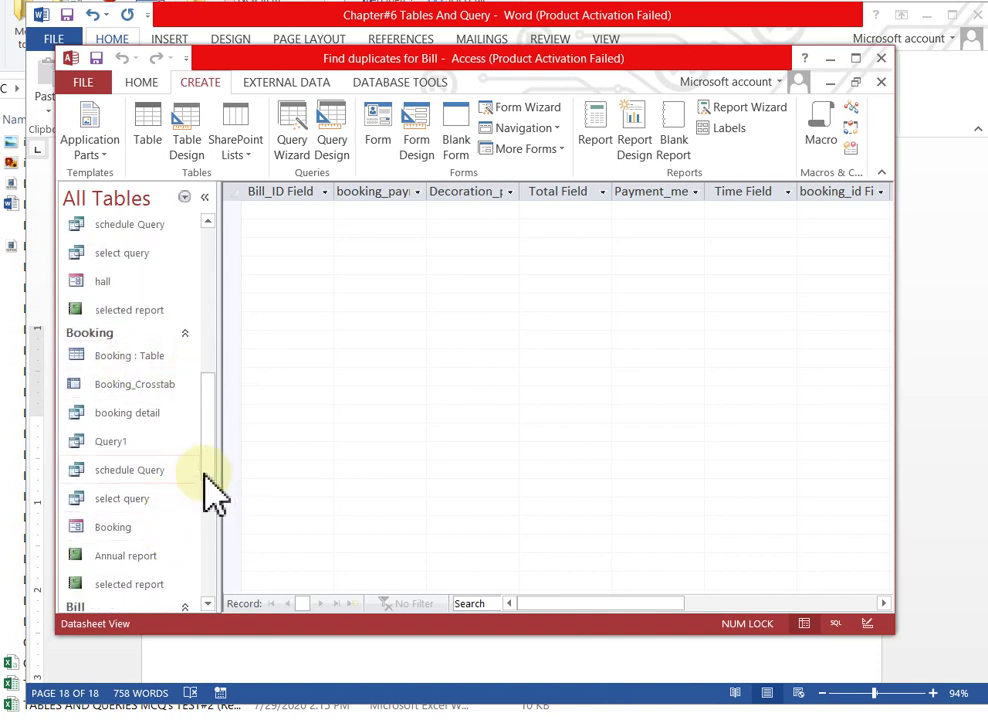
drag(209, 463, 153, 507)
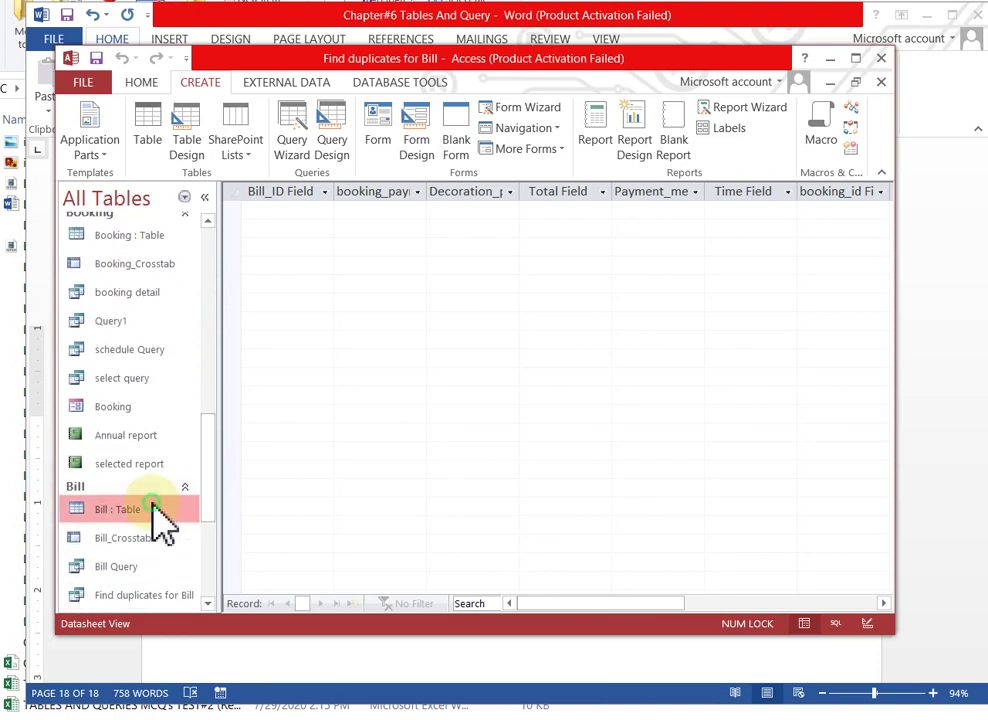
double_click(150, 507)
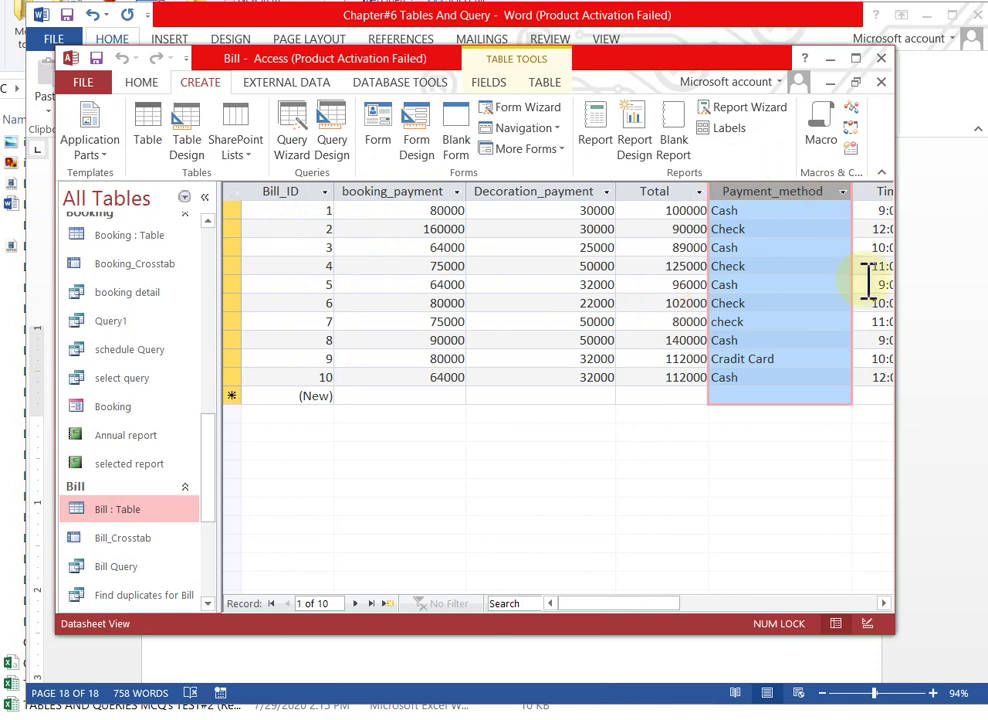
drag(600, 603, 397, 595)
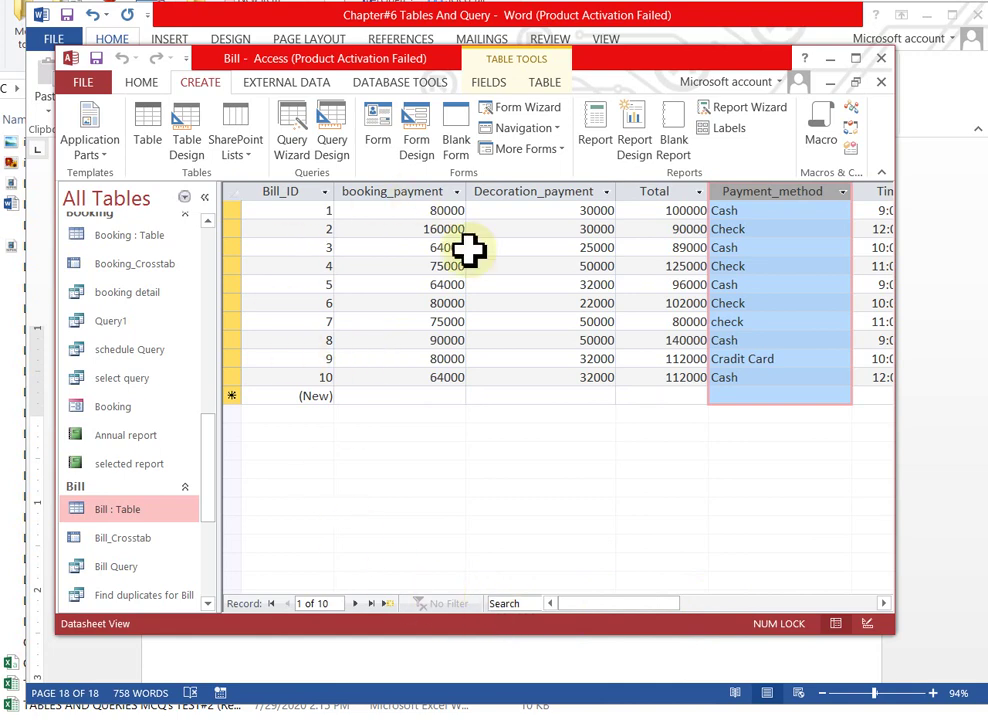
click(450, 340)
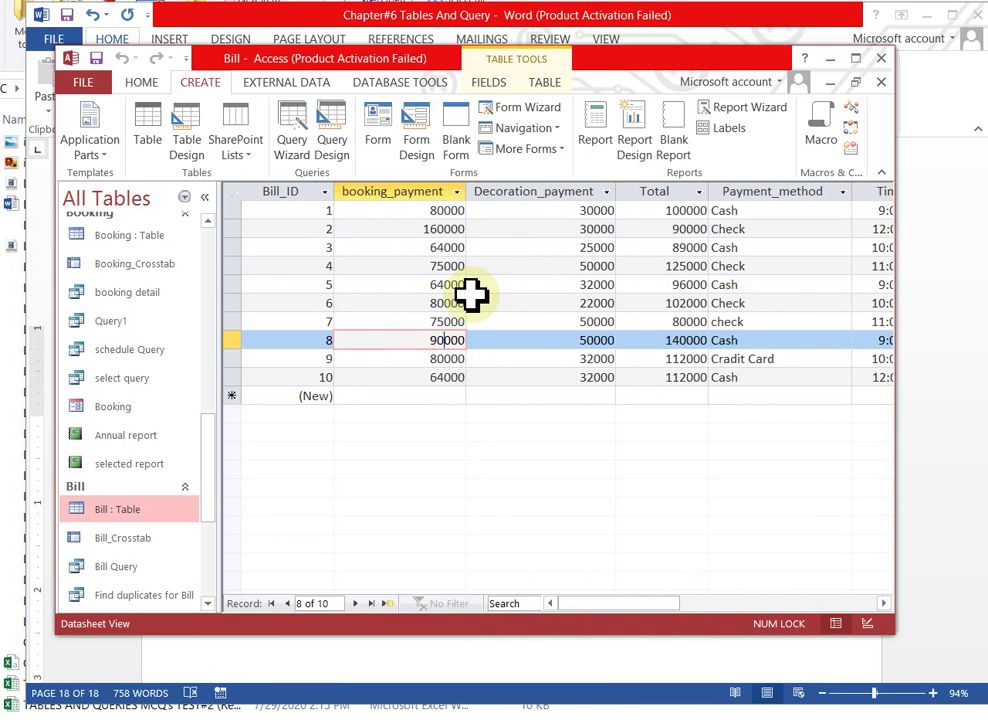
click(425, 265)
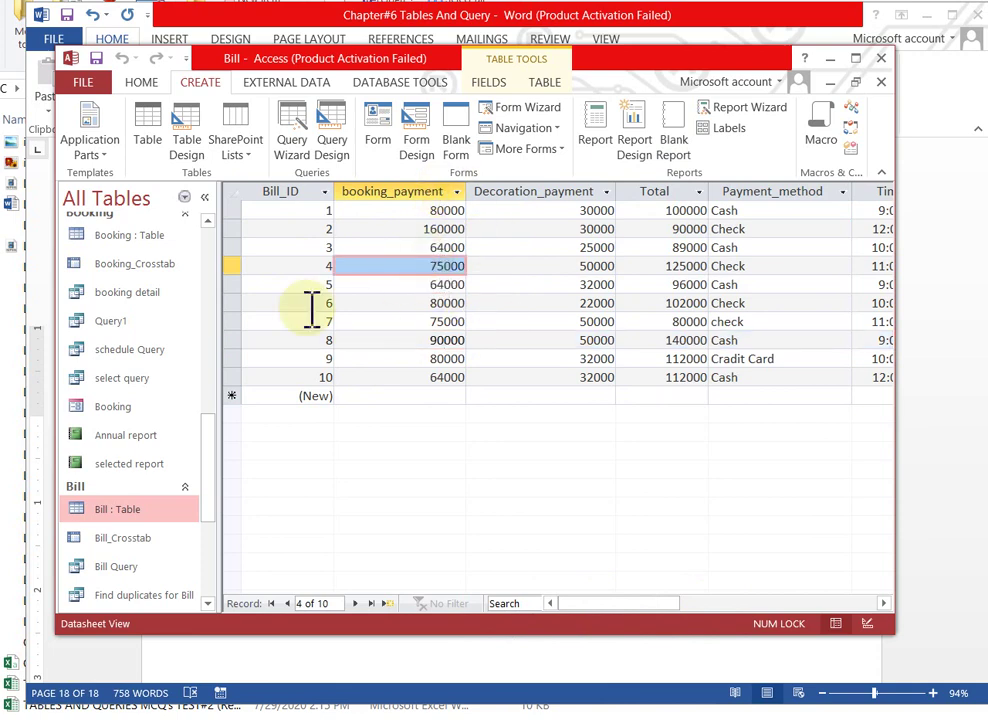
Start a find unmatched query comparing Bill with Booking, matching booking_id to Booking_ID, and proceed to the result field choice
click(293, 147)
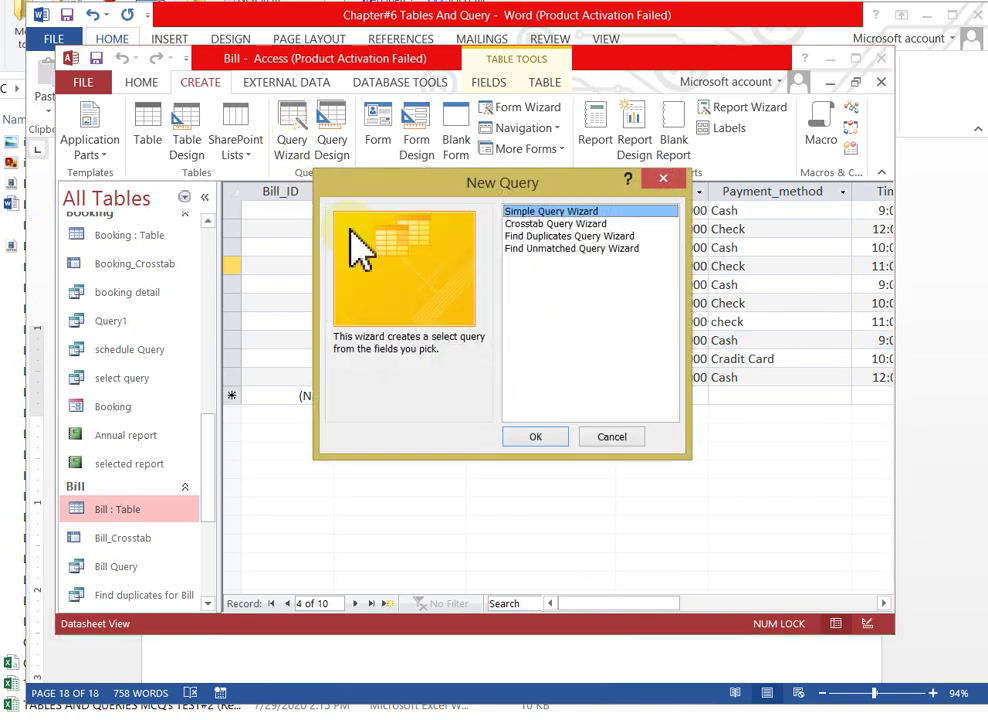
click(565, 248)
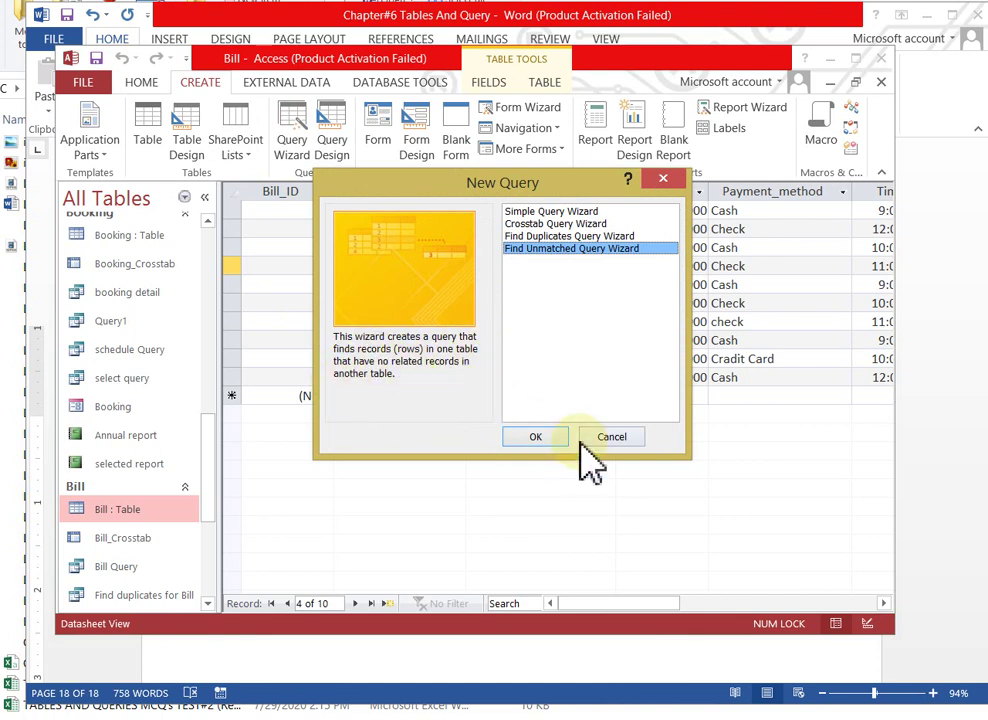
click(549, 439)
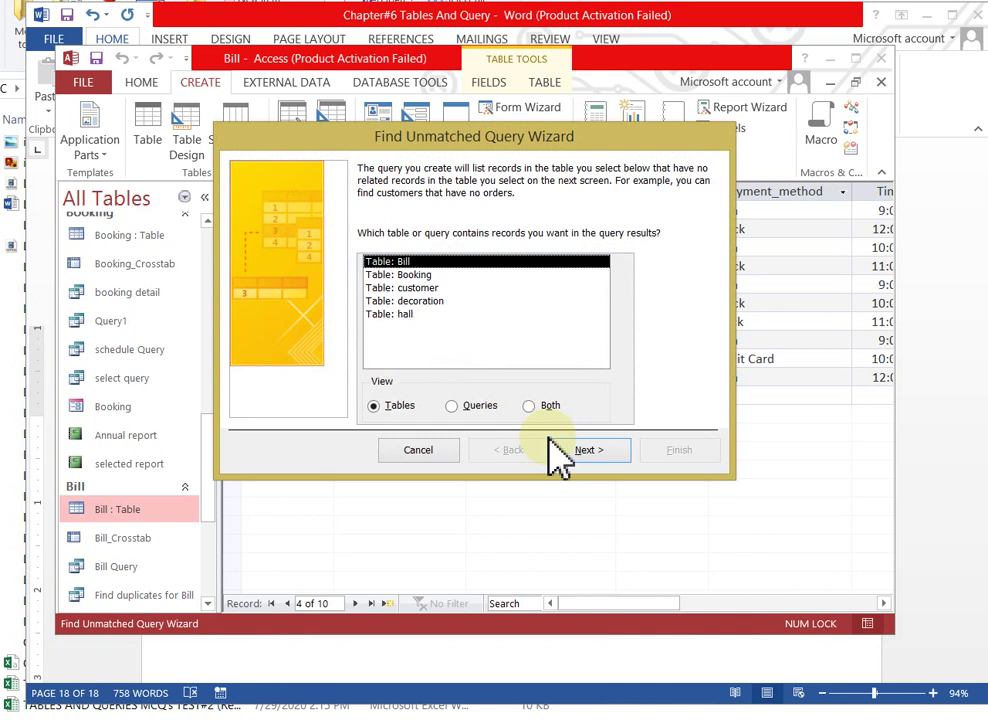
click(406, 287)
click(400, 263)
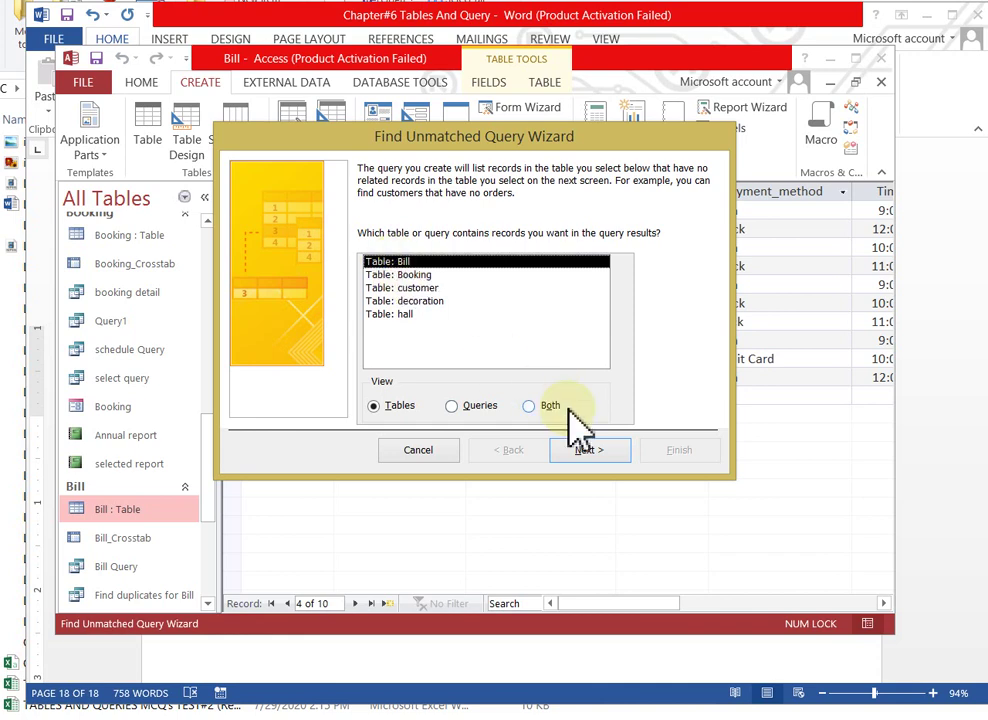
click(598, 458)
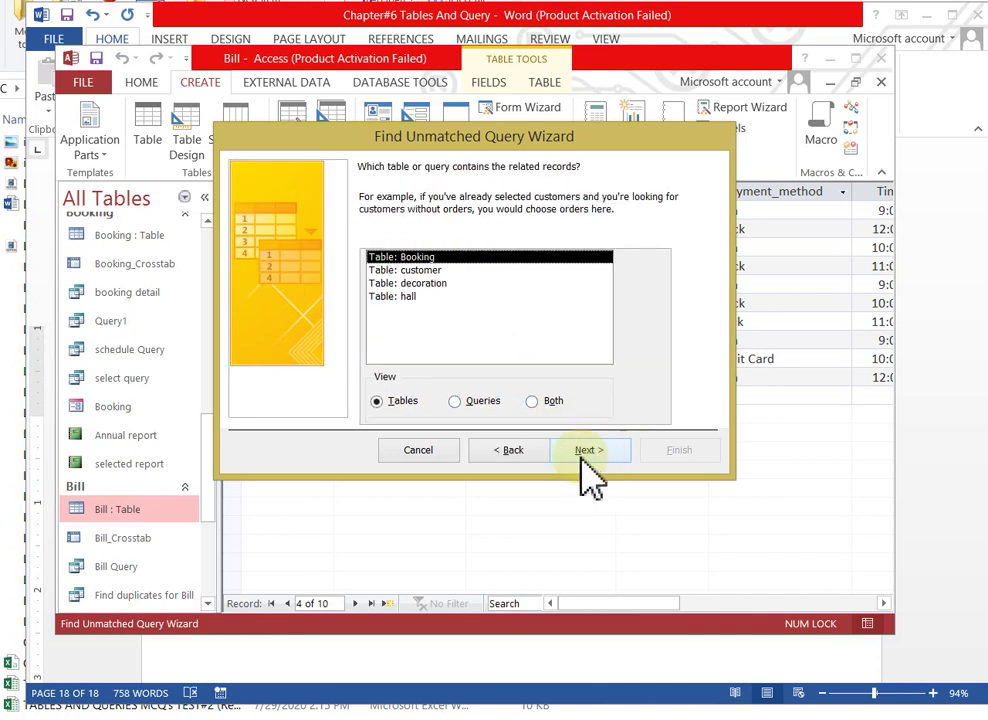
click(590, 456)
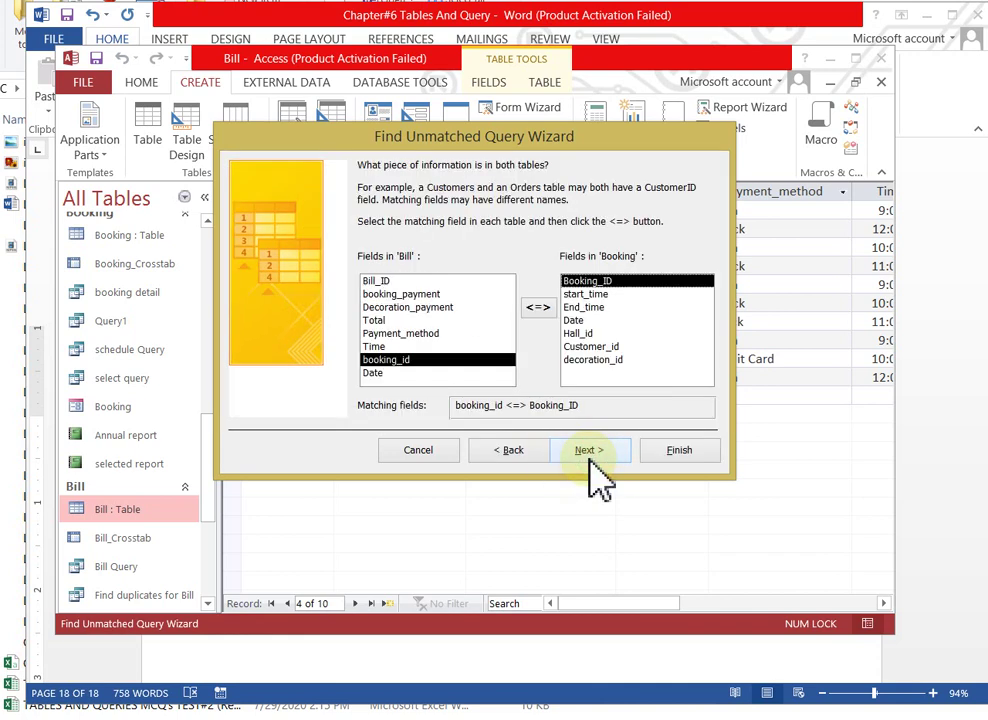
click(594, 456)
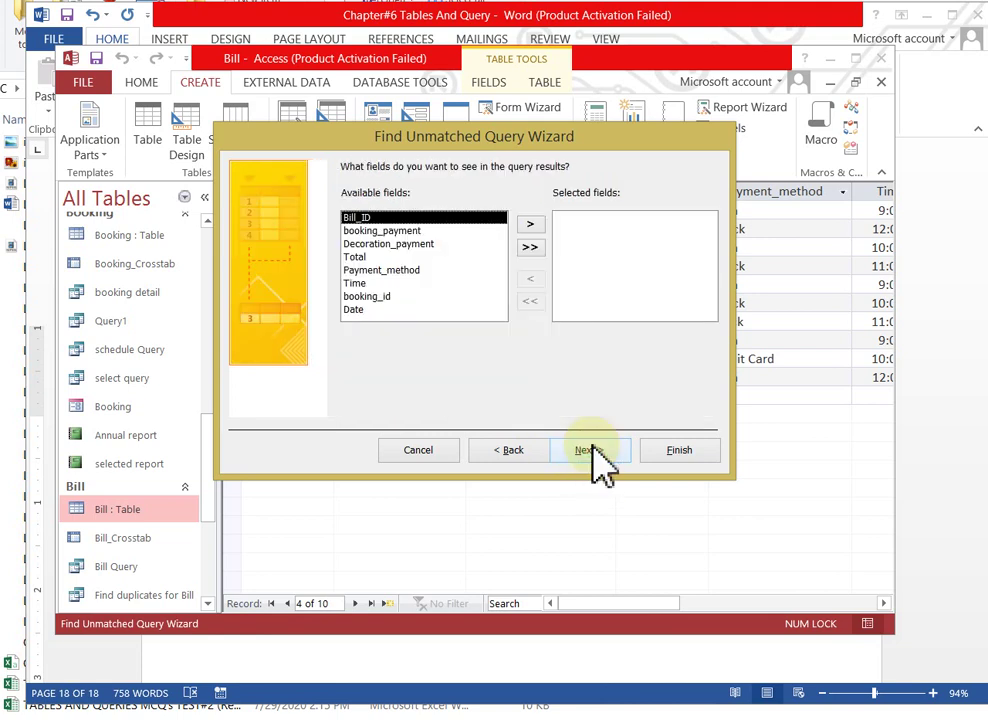
Review the wizard's related table choice and its matching fields for Bill and Booking, and return to the result field choice
click(505, 455)
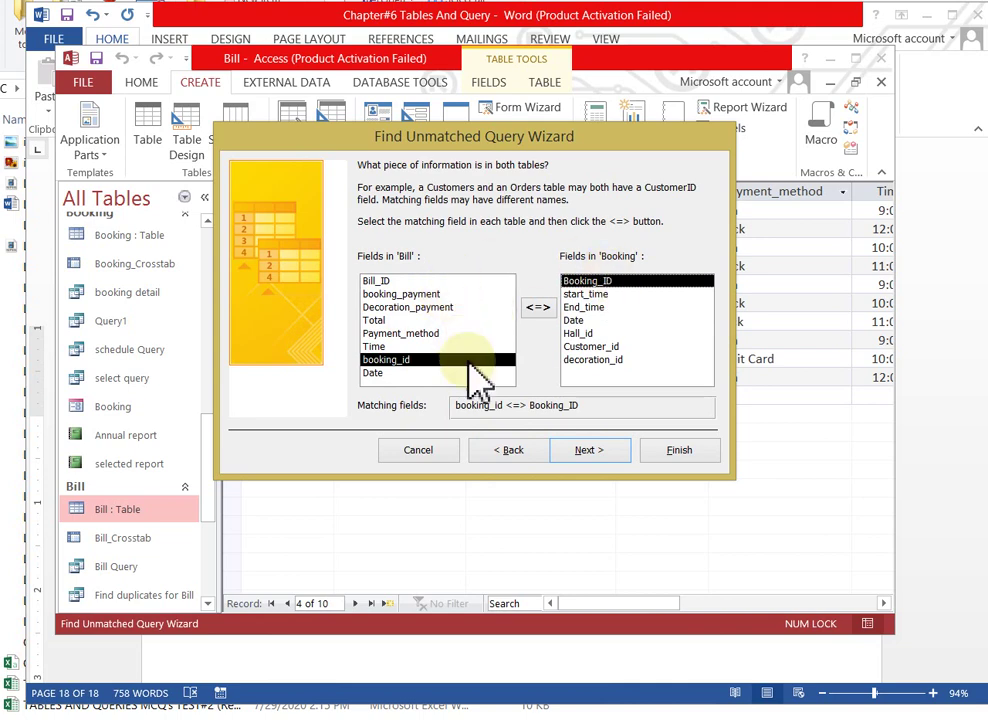
click(512, 452)
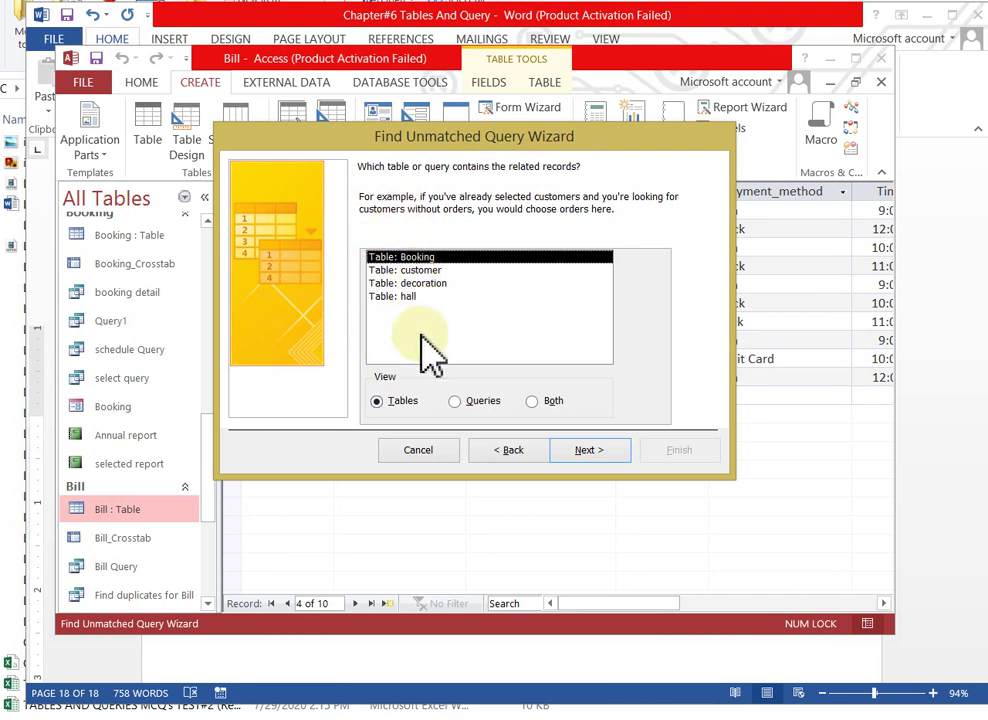
click(588, 452)
click(524, 452)
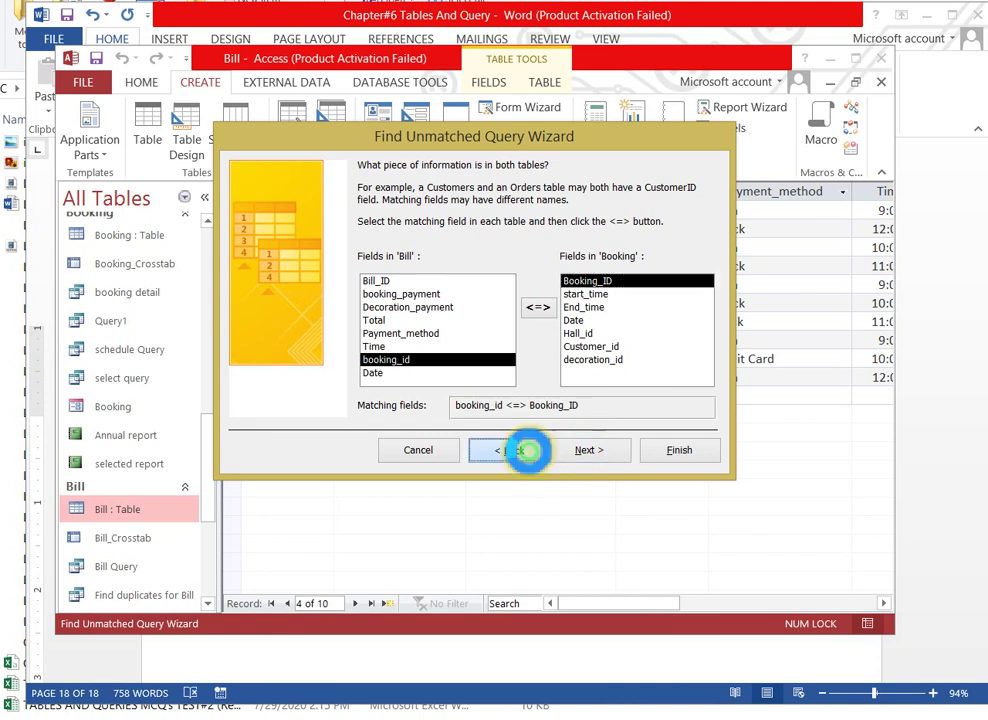
click(594, 466)
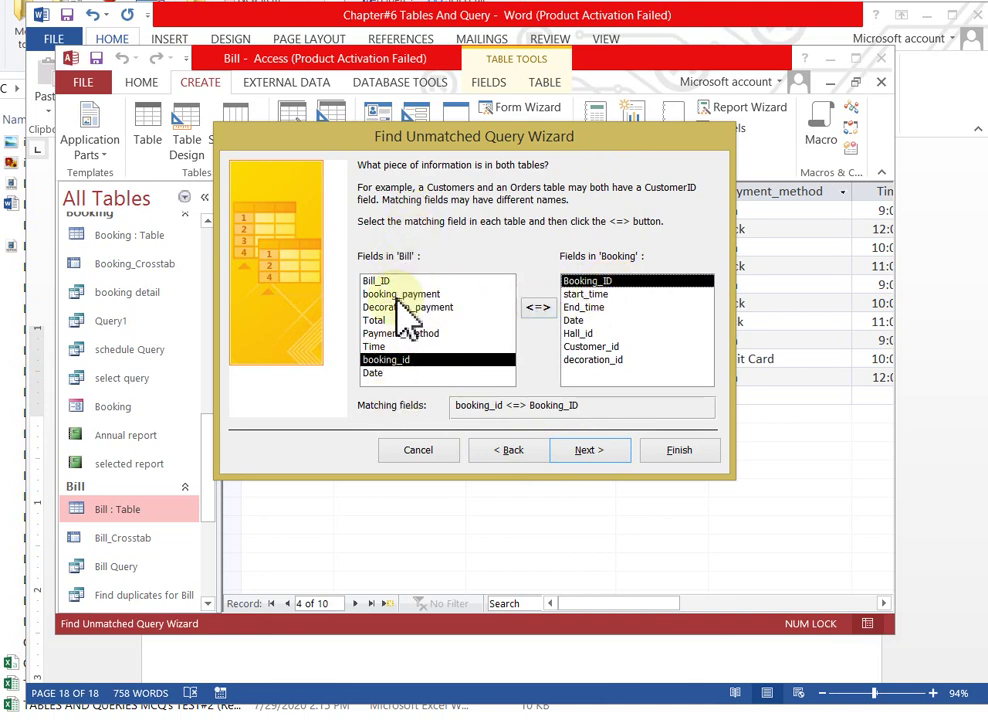
click(591, 455)
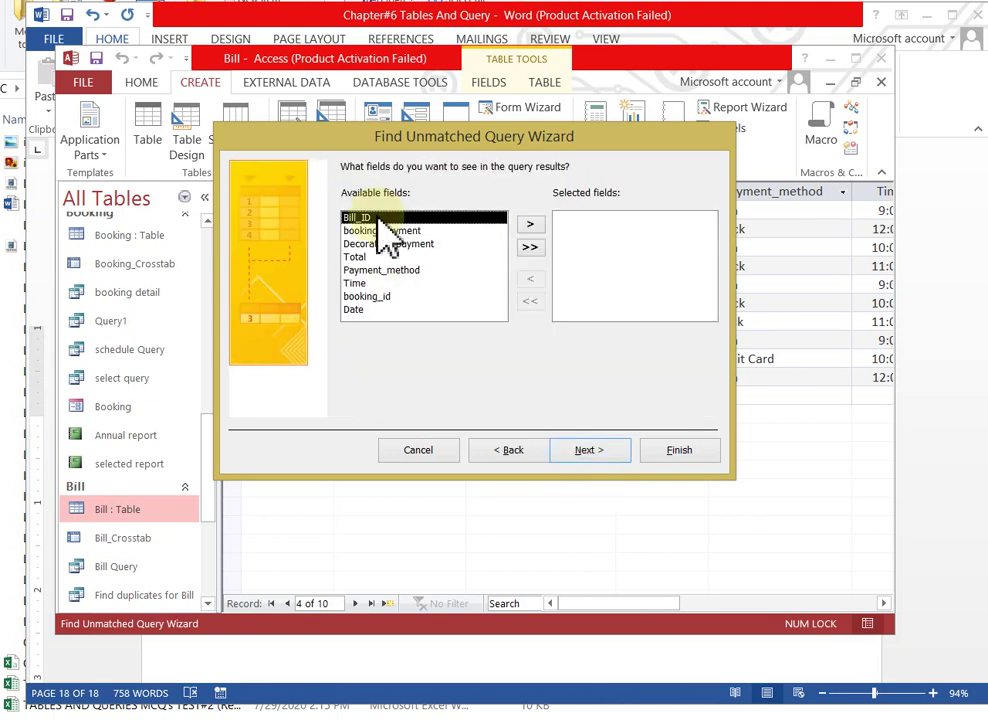
Include all Bill fields in the unmatched query and finish it as "Bill Without Matching Booking", viewing its results
click(533, 247)
click(611, 452)
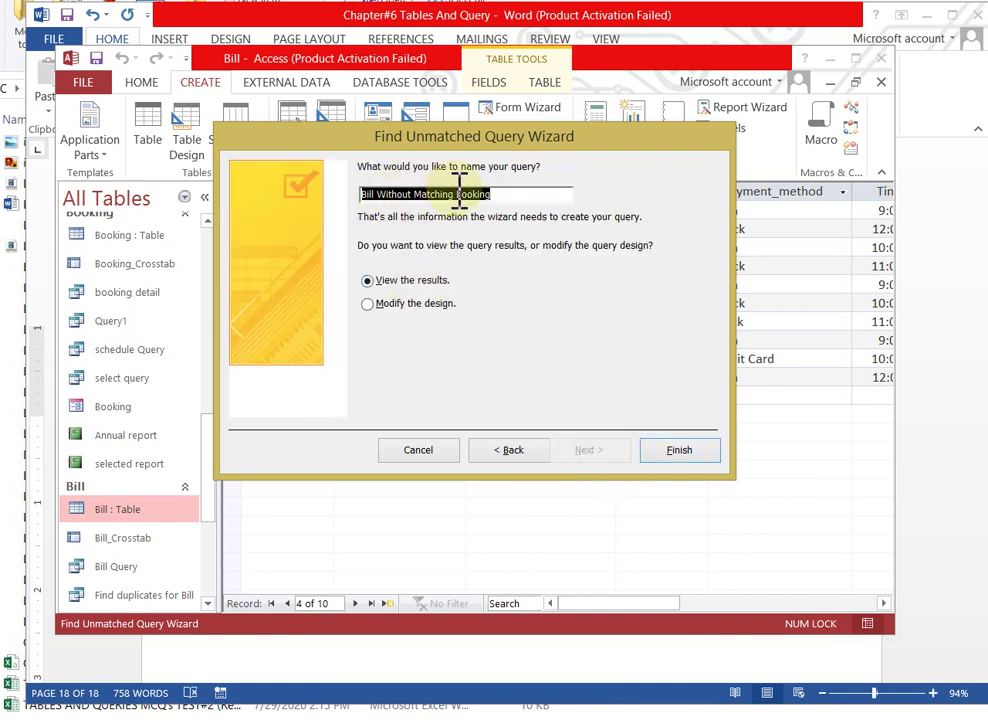
click(679, 455)
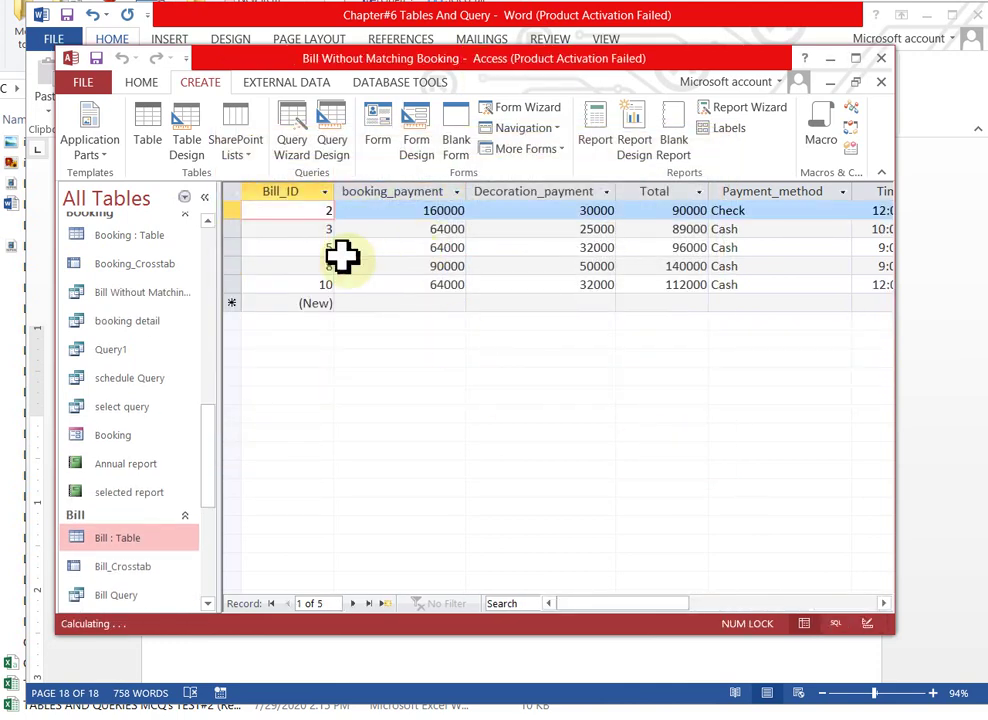
Review the unmatched query's results from the Bill_ID column through to the Date column
click(325, 191)
click(298, 395)
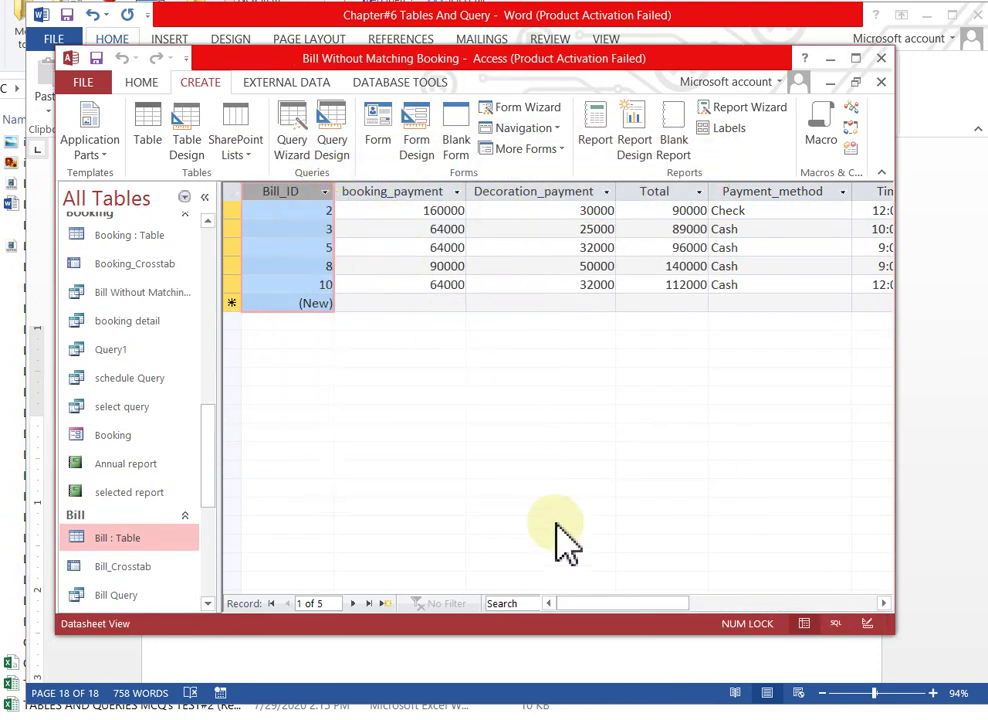
click(655, 603)
drag(697, 610, 551, 629)
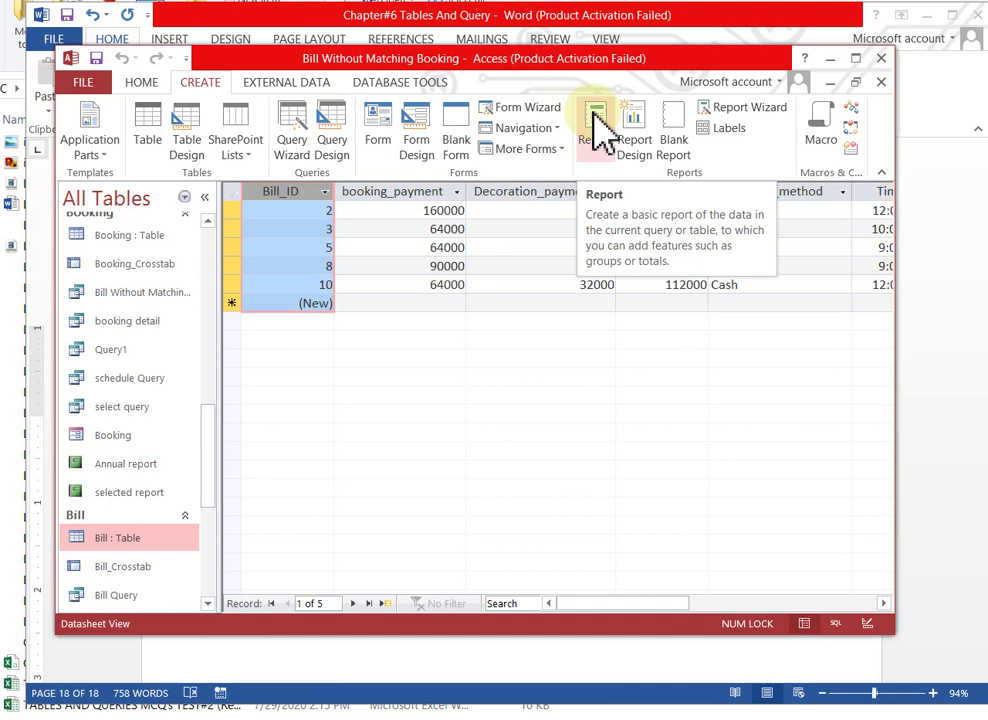
drag(638, 603, 867, 582)
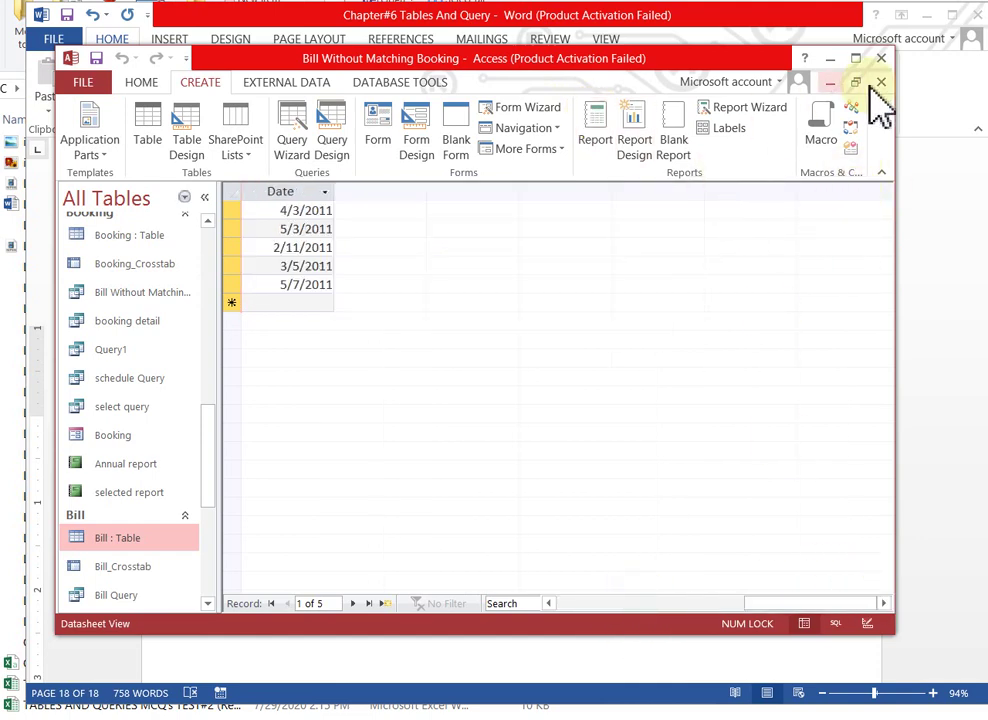
Open the Booking table and look through its columns to compare its records with the unmatched bills
click(146, 510)
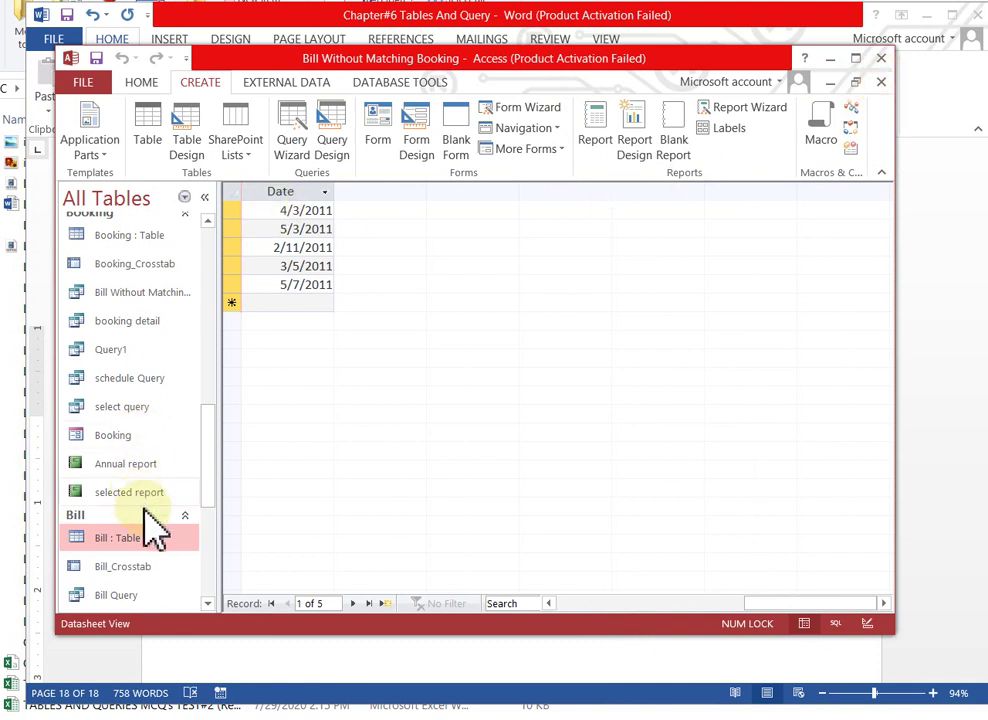
click(130, 236)
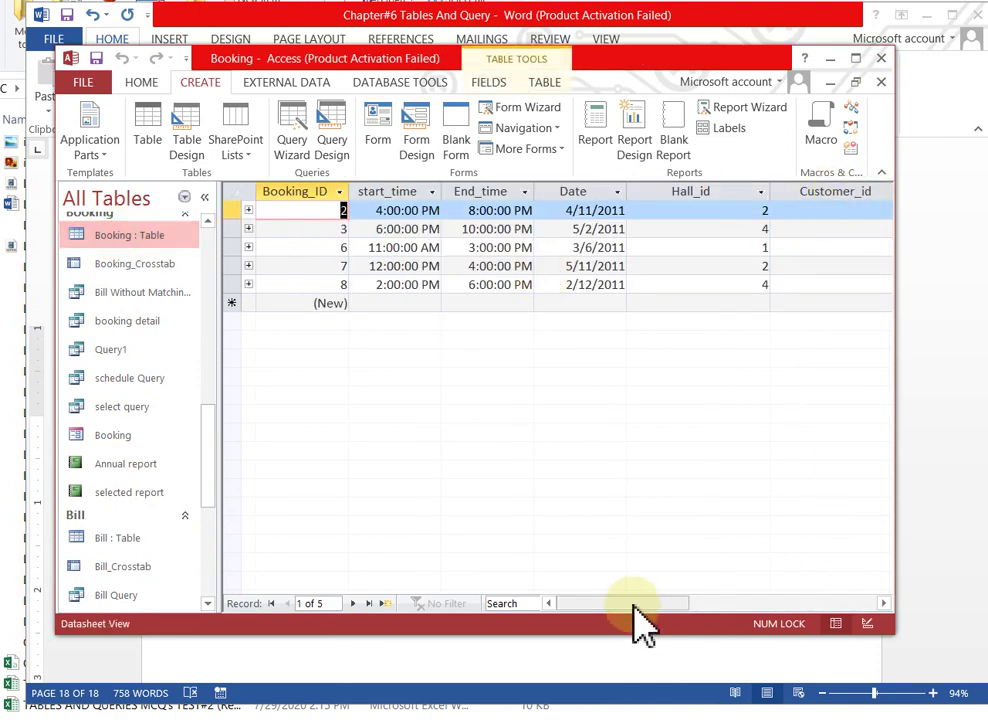
drag(634, 604, 849, 603)
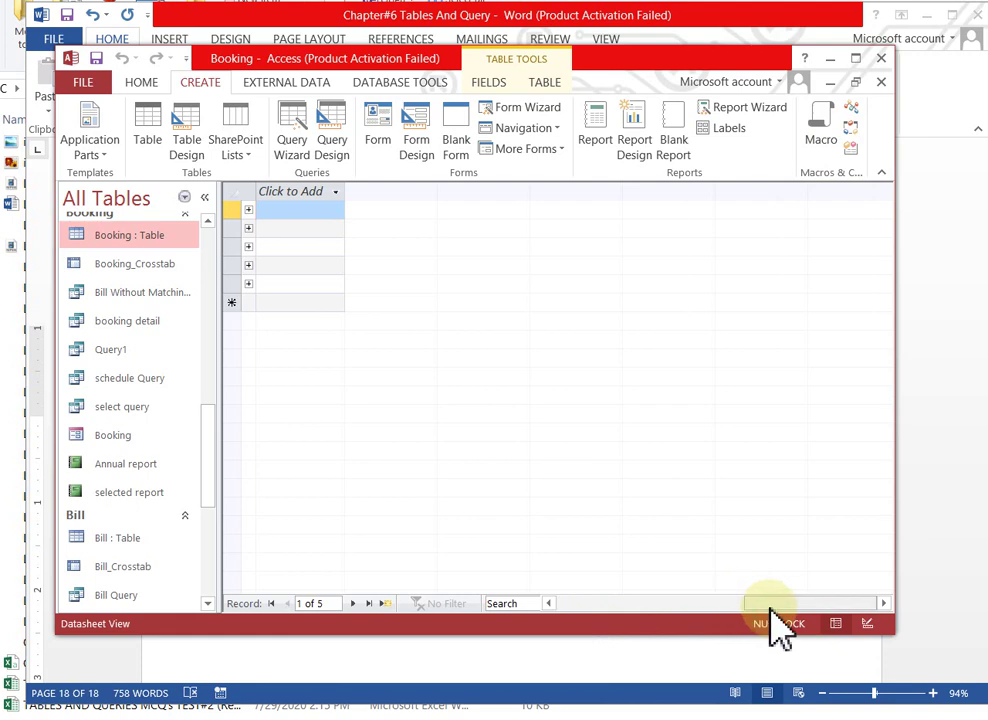
drag(770, 606, 437, 572)
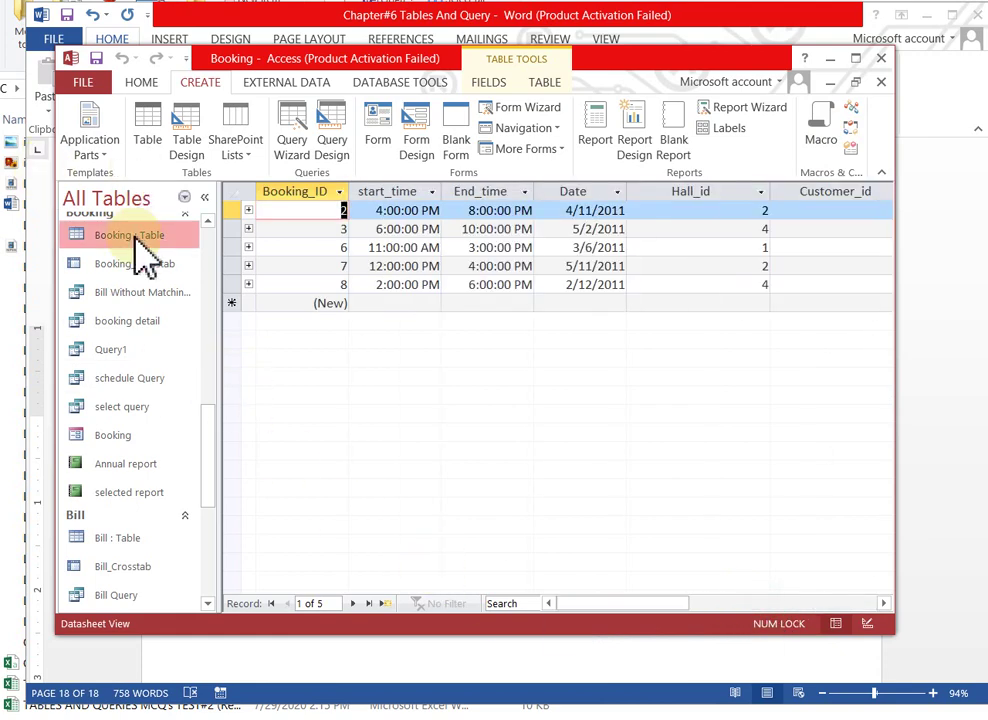
Try to delete the "Bill Without Matching Booking" query from the Booking group while its results are open
drag(213, 456, 212, 432)
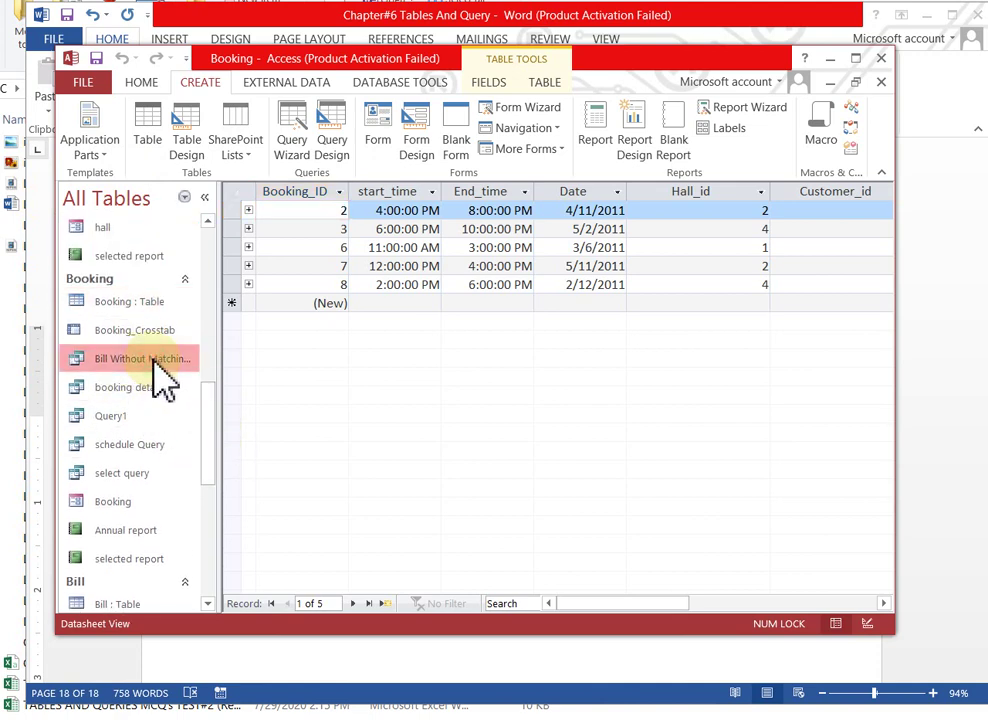
click(142, 84)
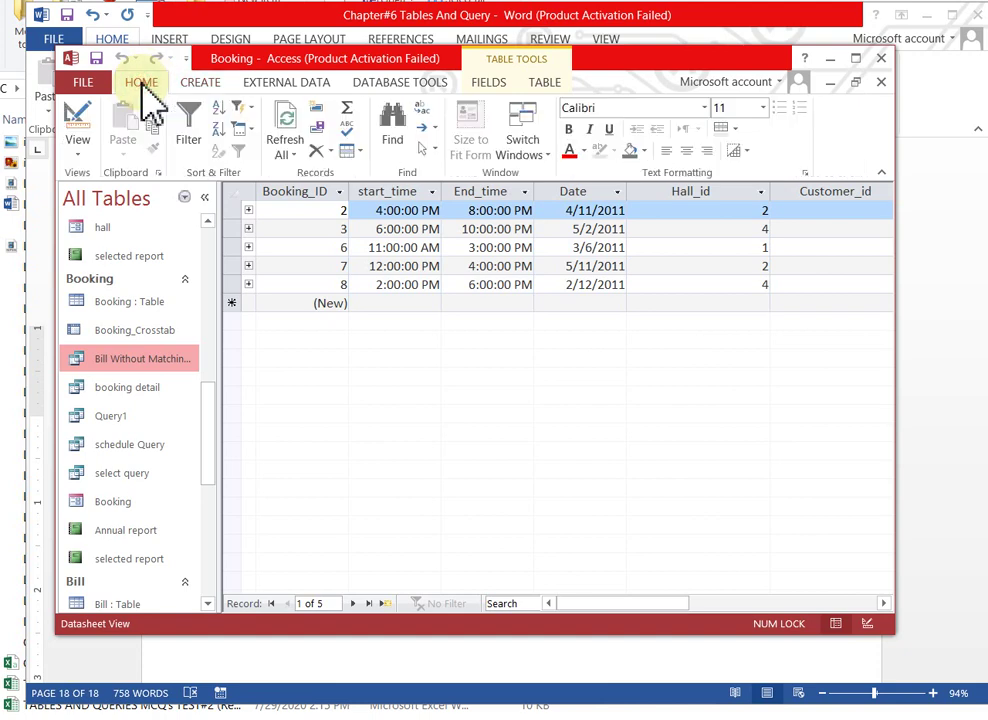
click(318, 158)
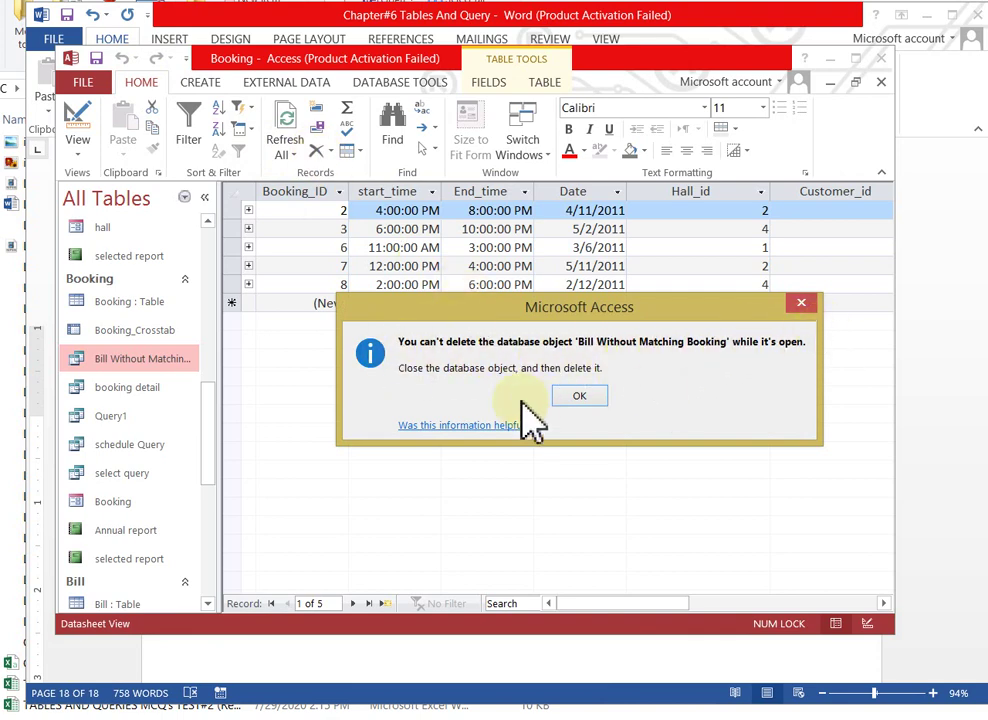
click(580, 397)
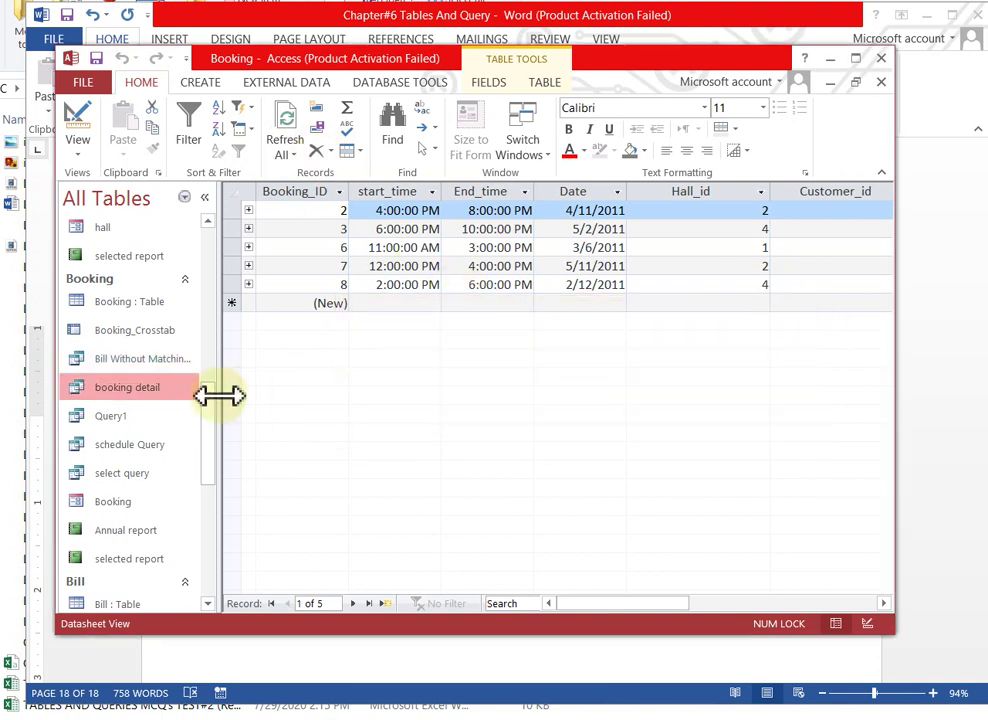
right_click(141, 364)
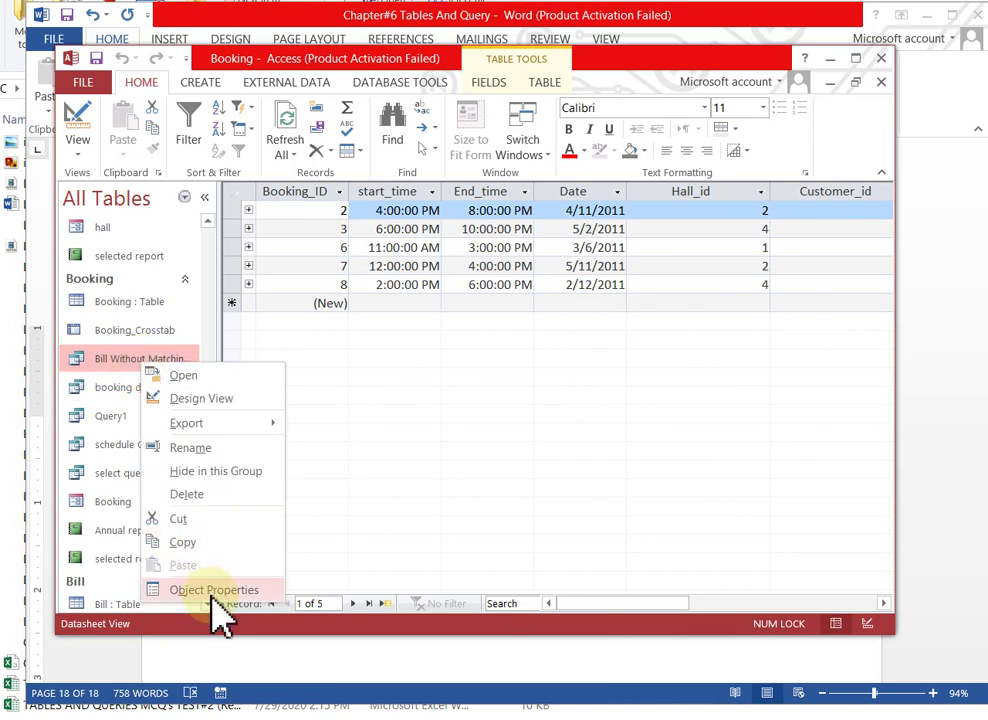
click(405, 510)
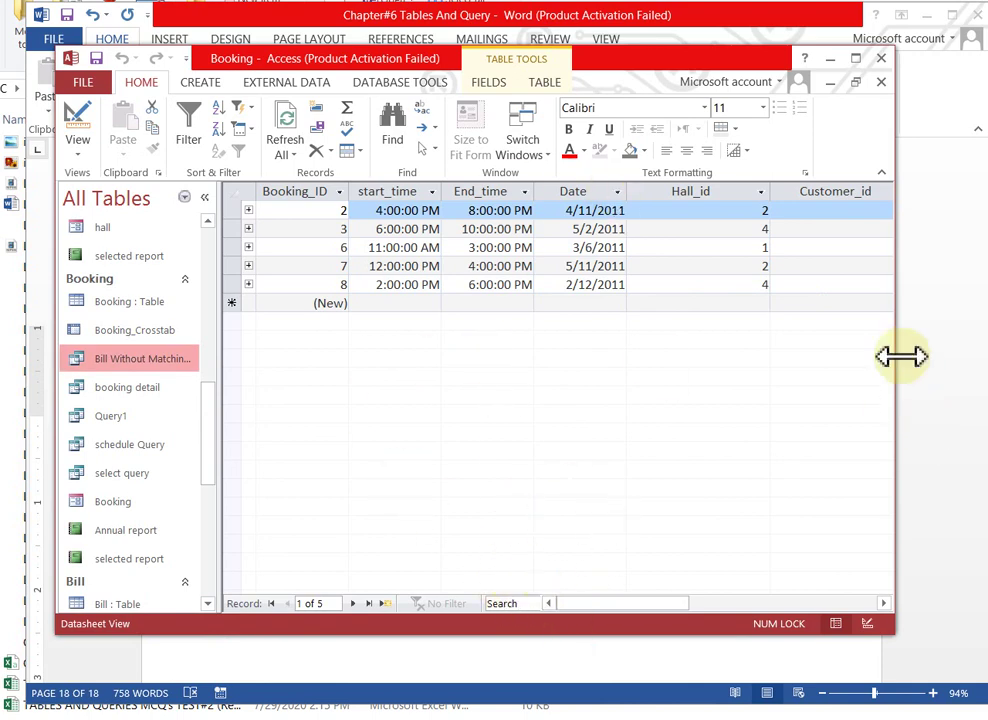
Widen the database window to show more Booking columns and check the commands available for all the table's records
drag(904, 357, 987, 358)
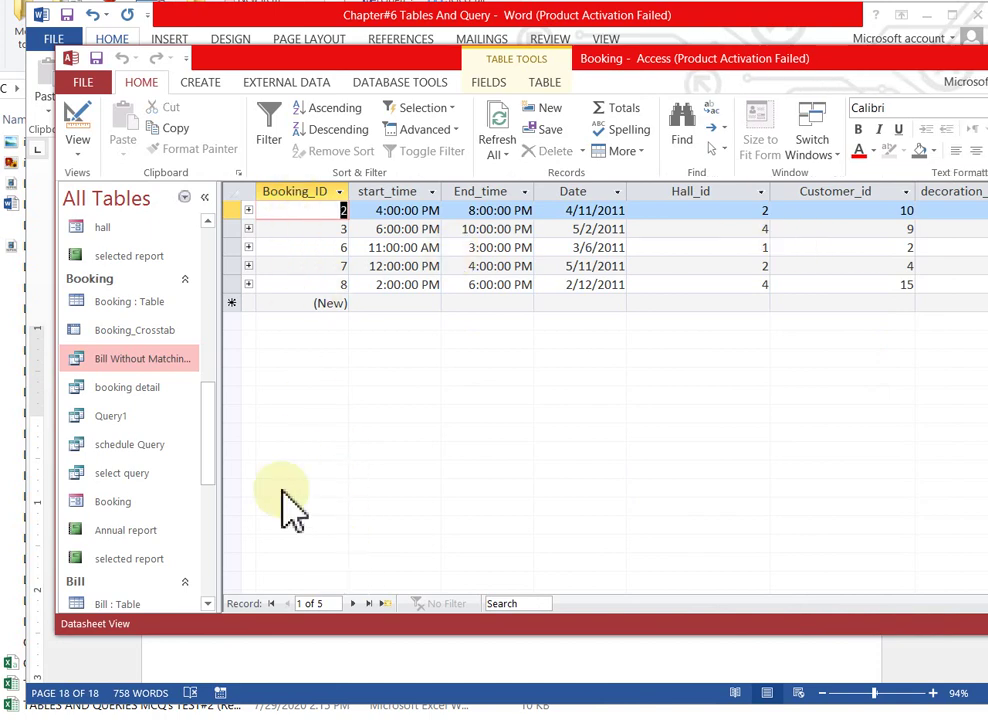
click(231, 193)
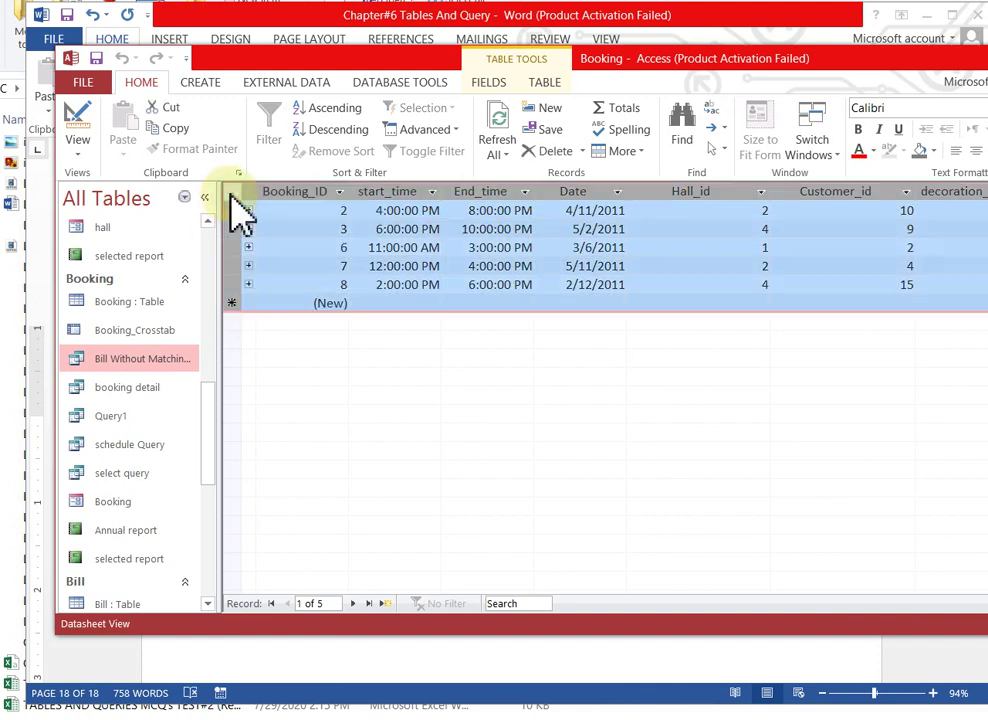
right_click(238, 212)
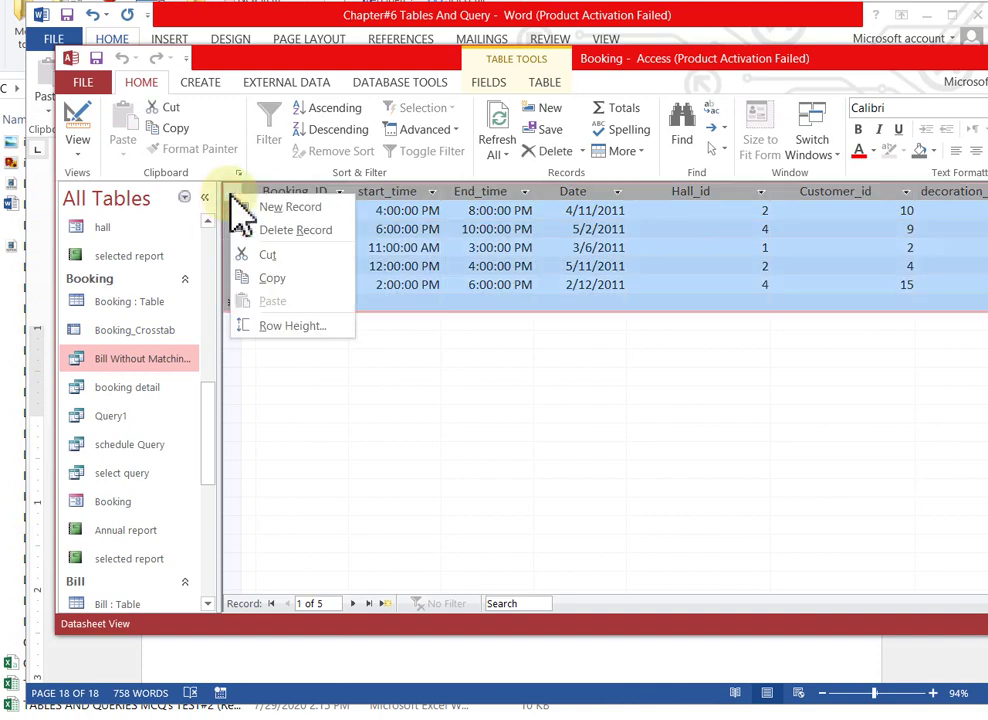
click(642, 570)
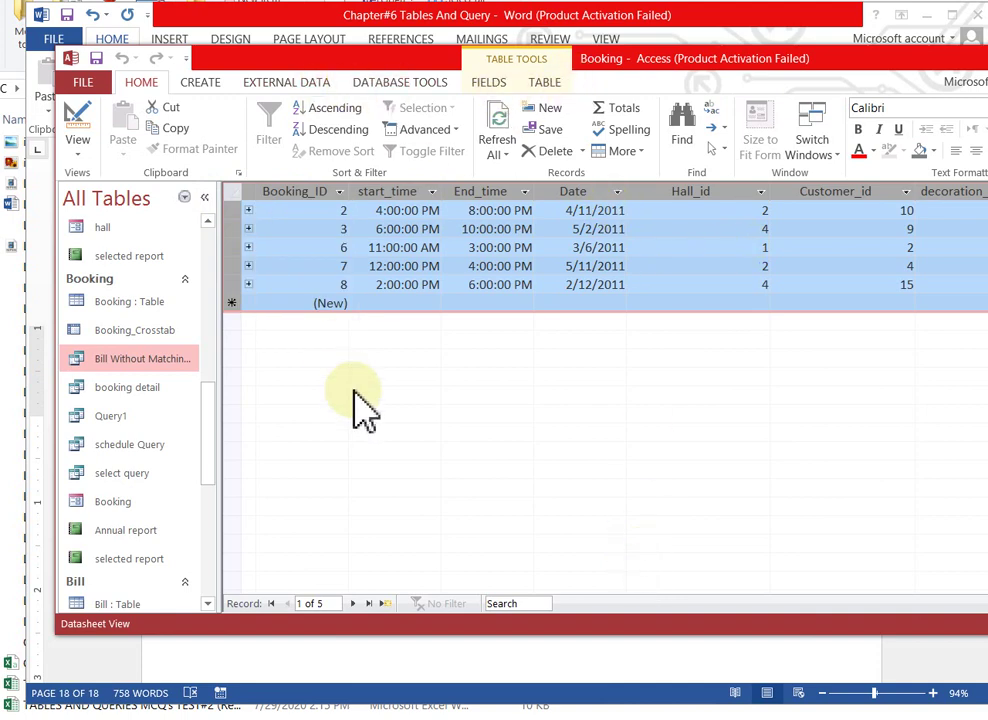
click(336, 265)
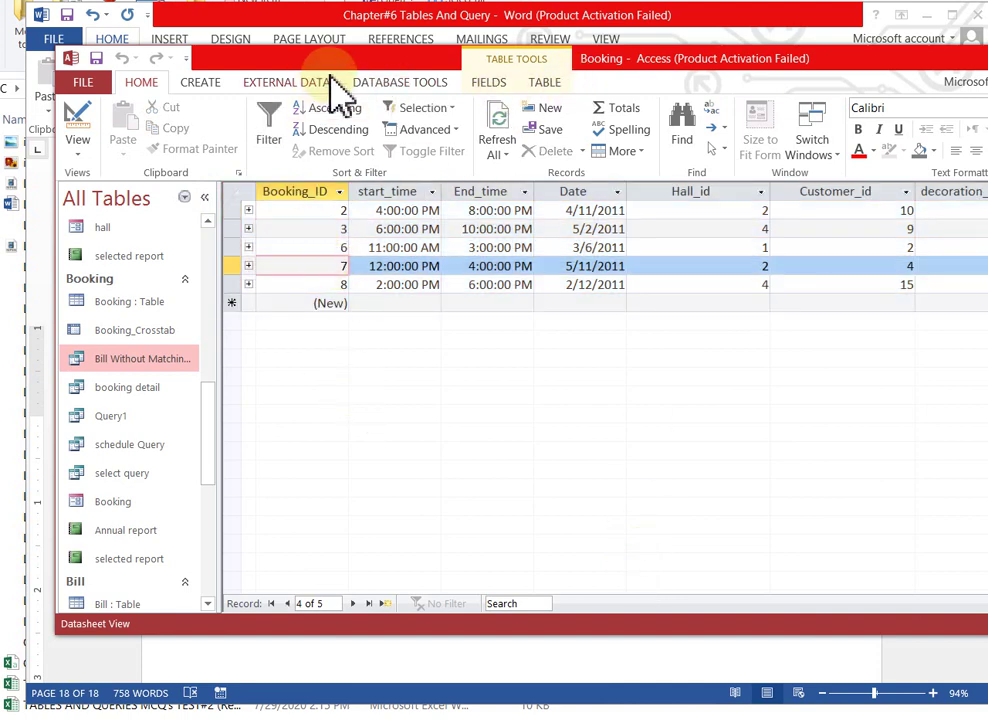
click(200, 80)
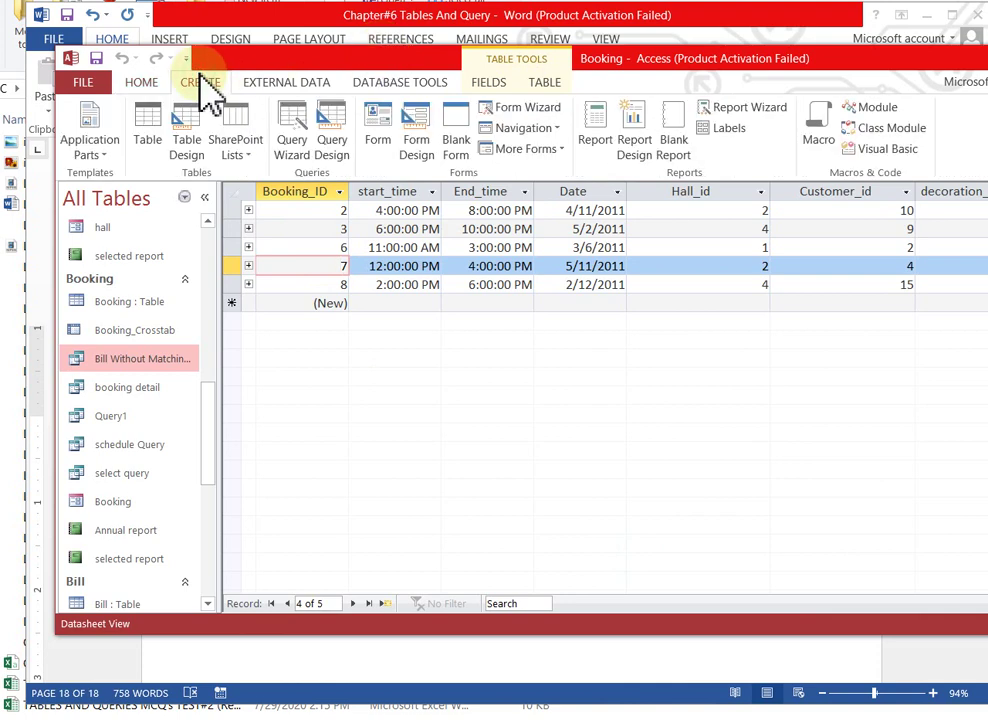
click(84, 84)
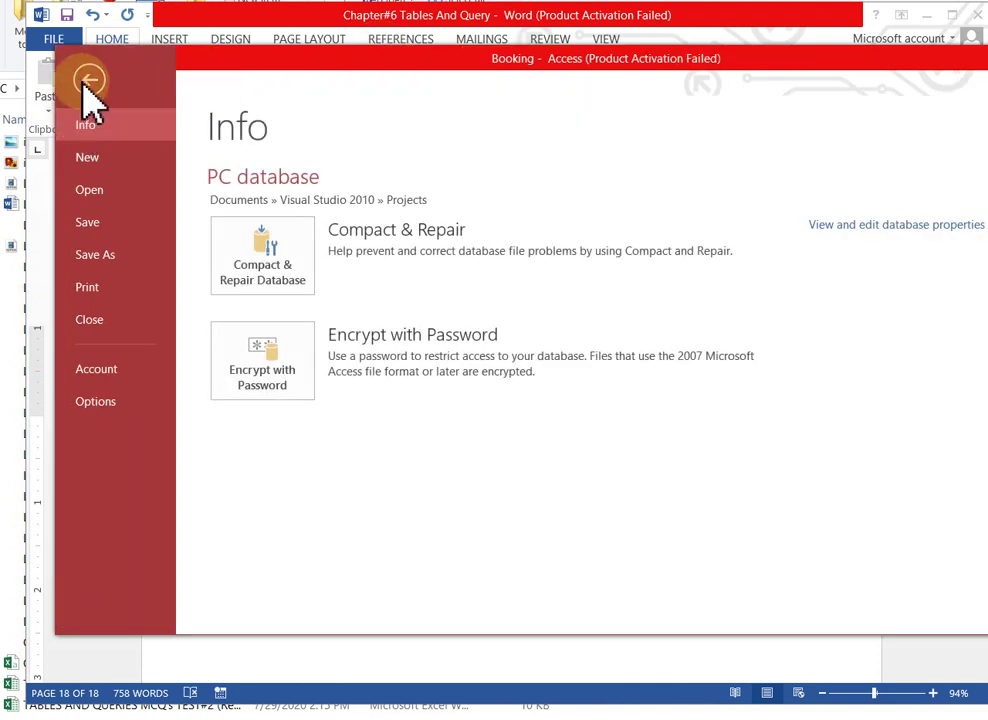
click(84, 84)
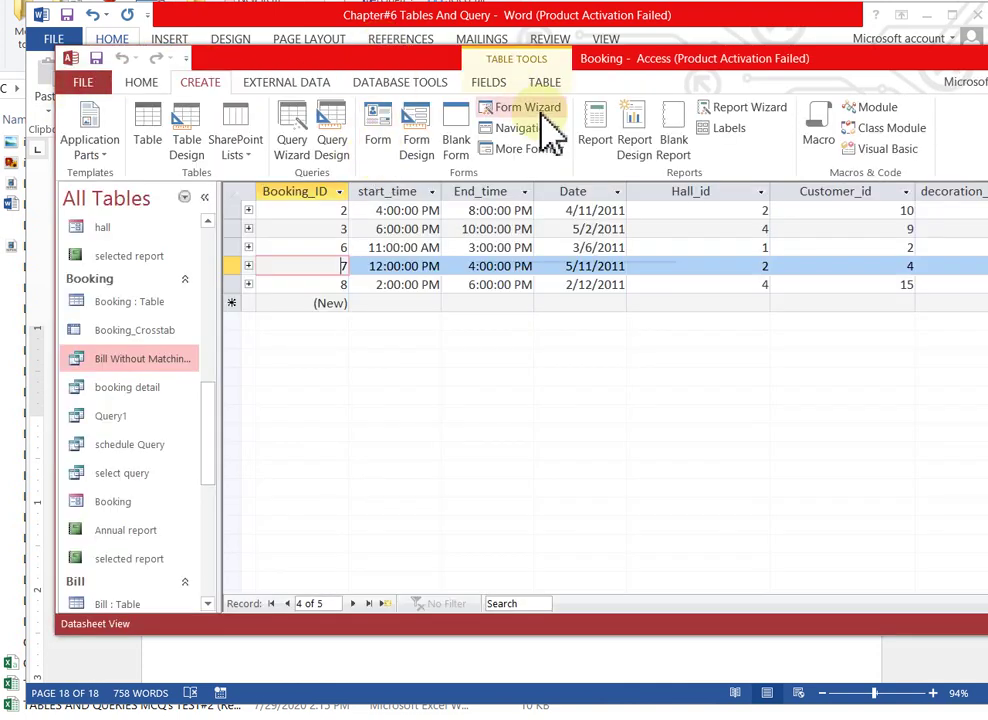
click(542, 84)
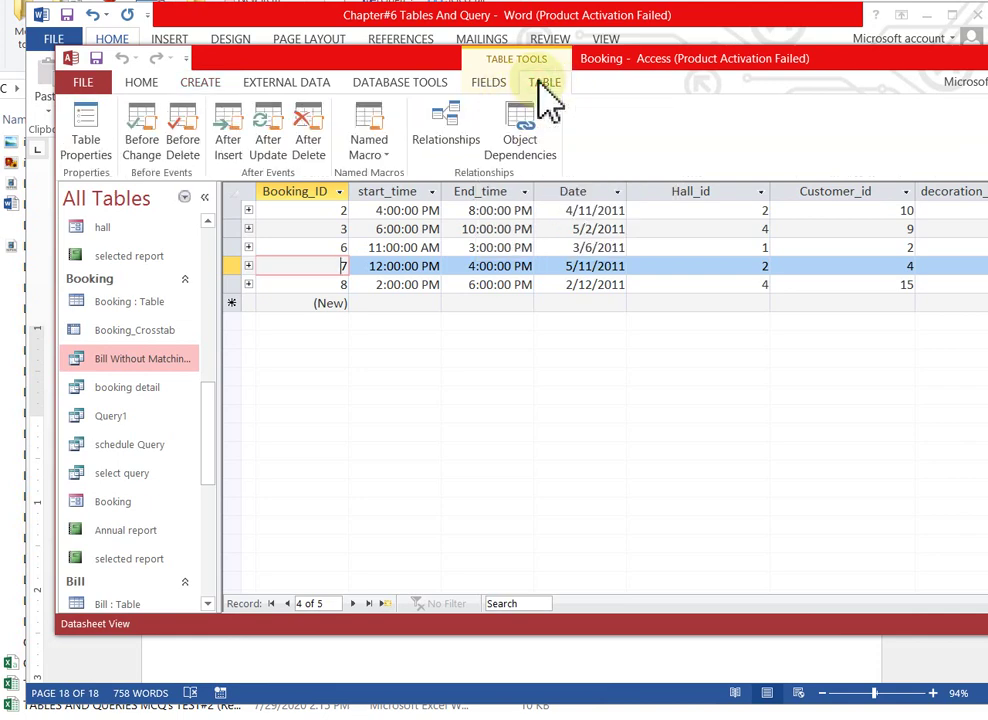
click(446, 84)
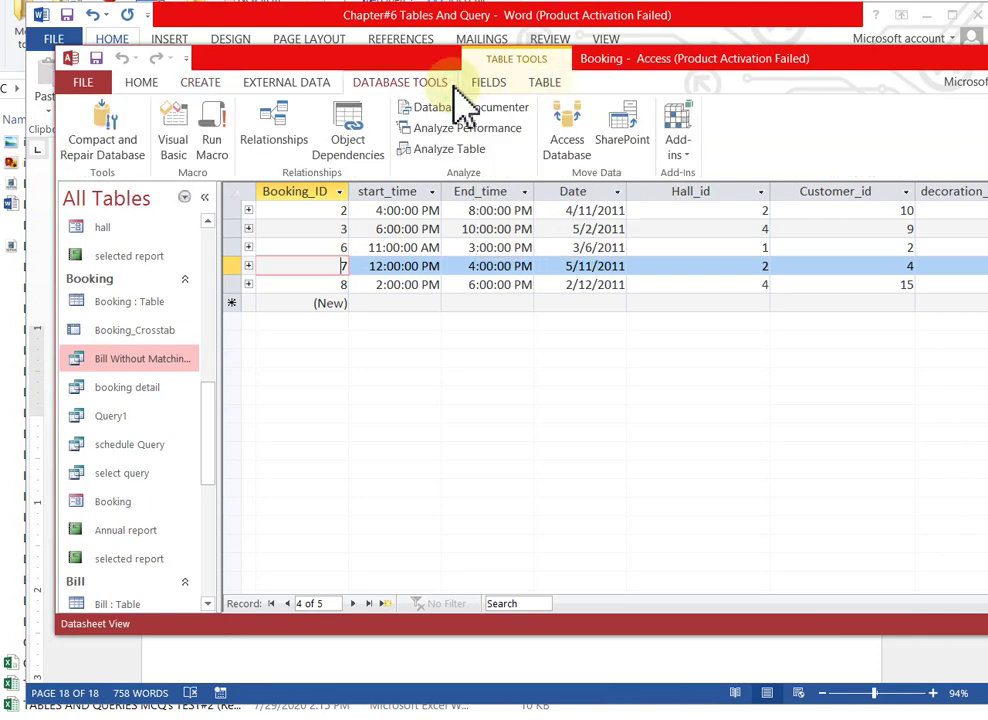
click(296, 84)
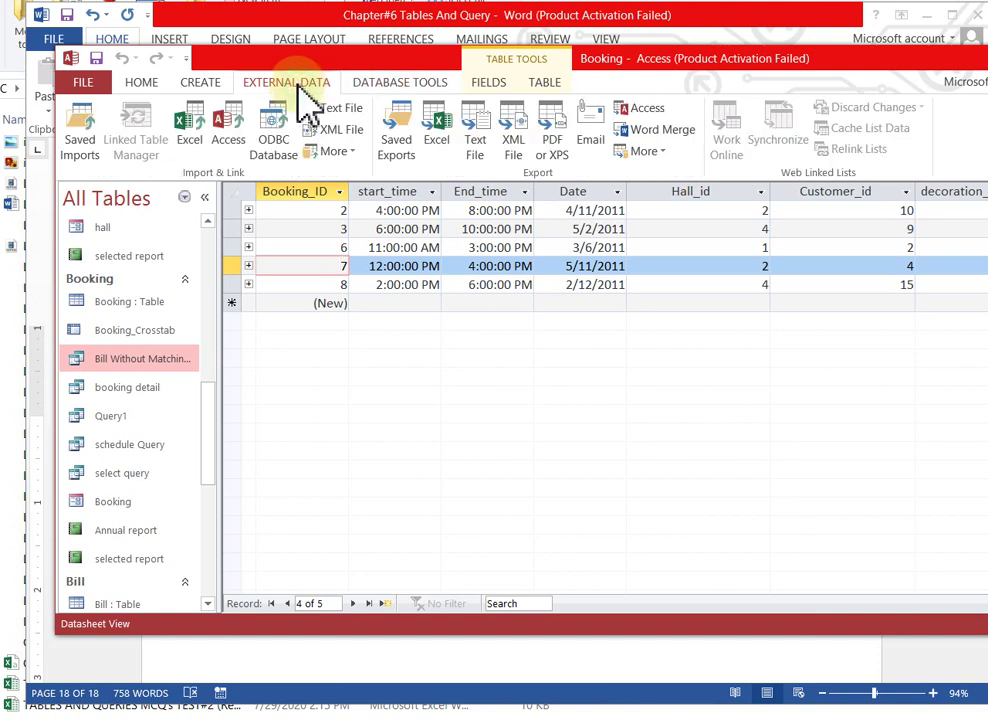
click(428, 80)
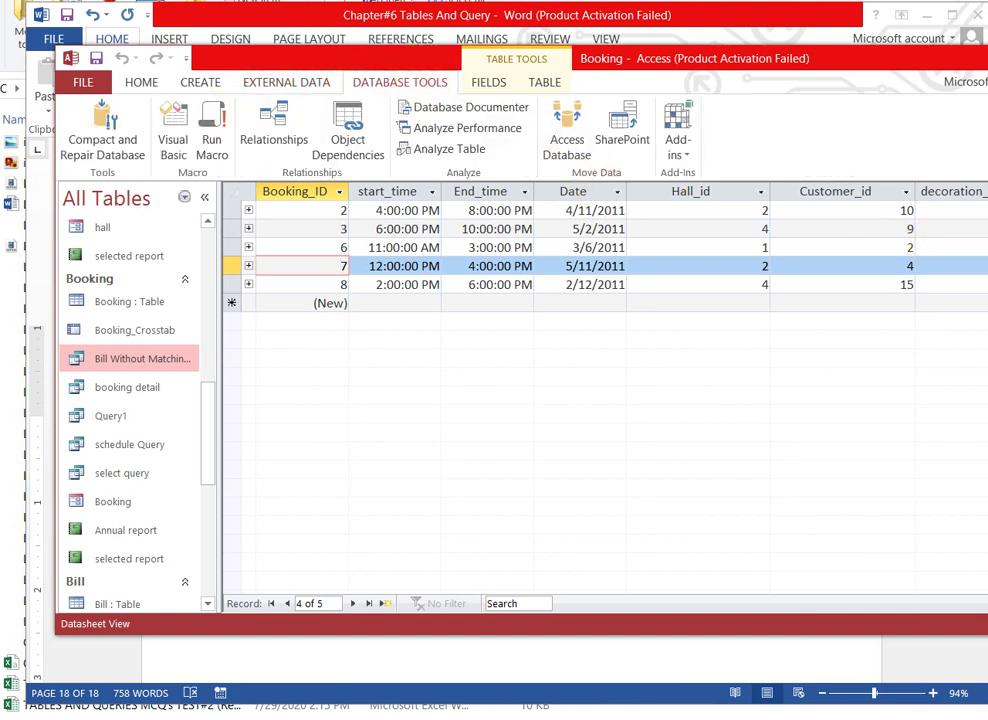
right_click(945, 196)
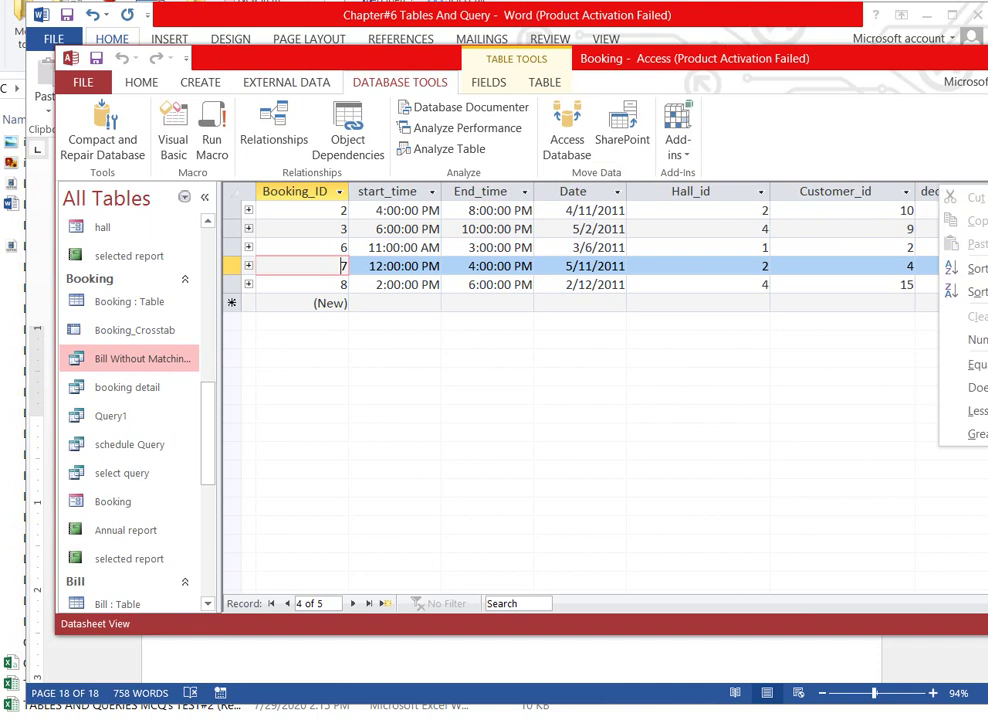
click(840, 413)
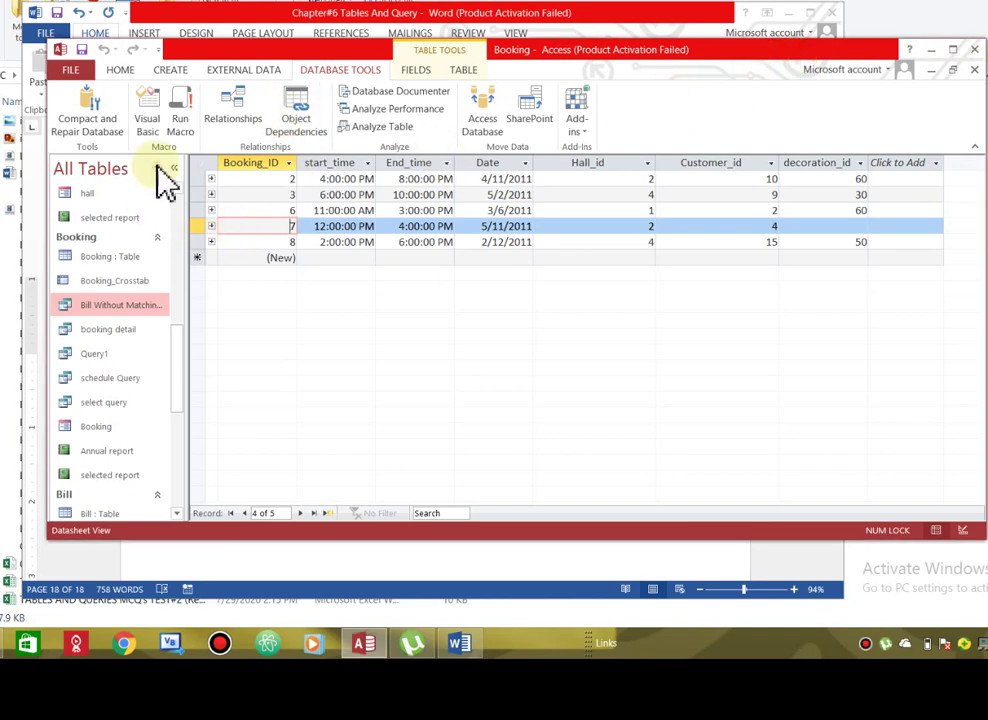
Delete the Cust-Query query from the customer group
click(117, 219)
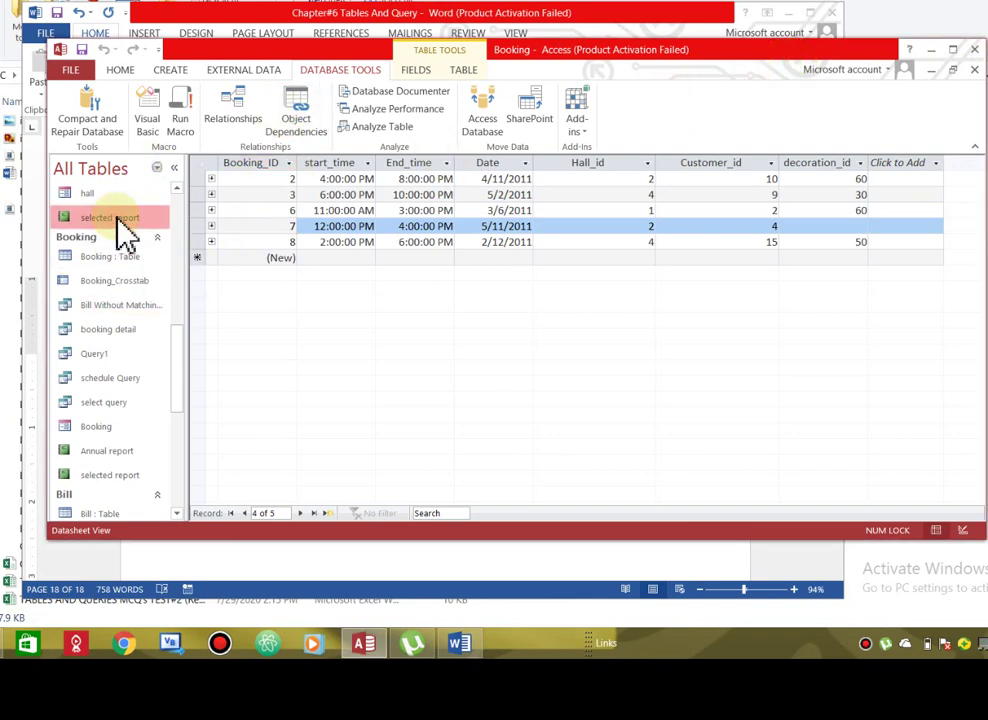
click(177, 250)
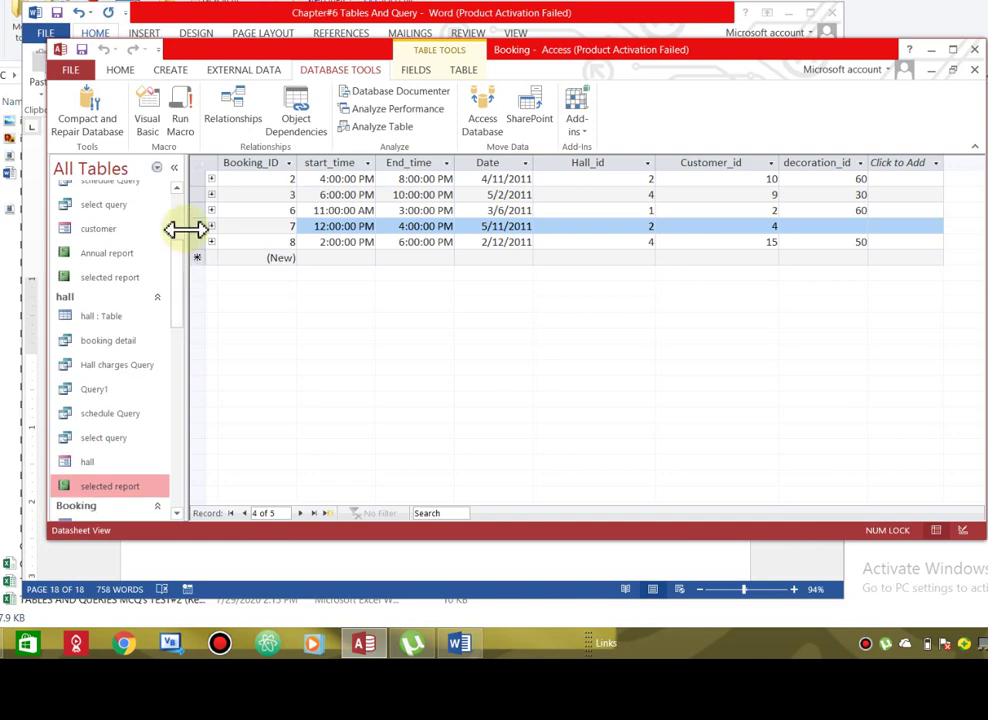
click(177, 262)
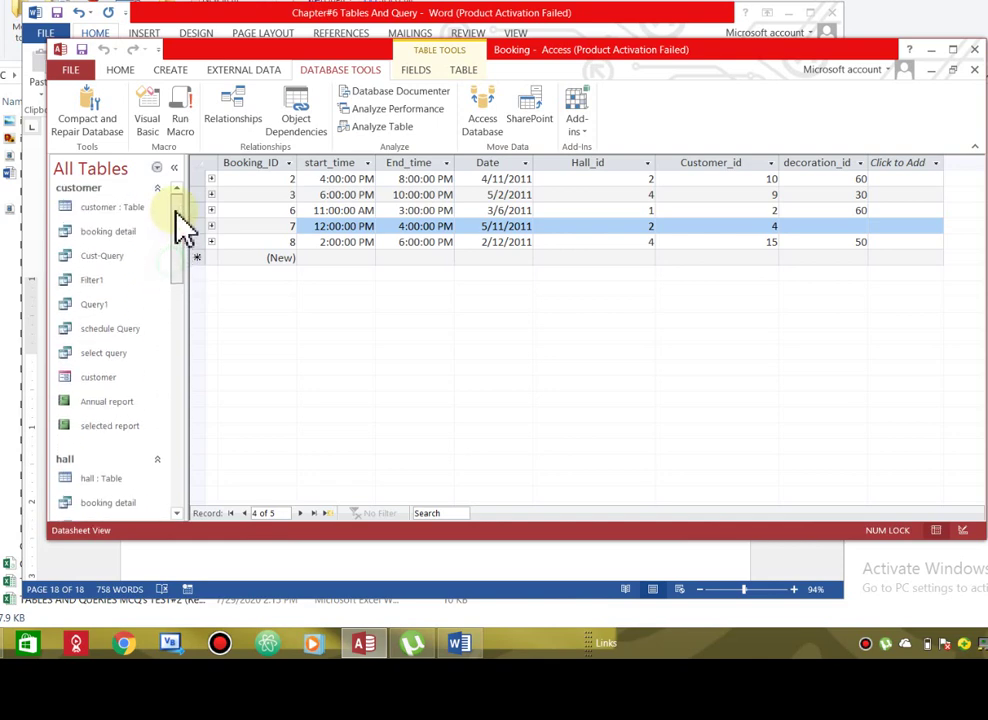
click(110, 260)
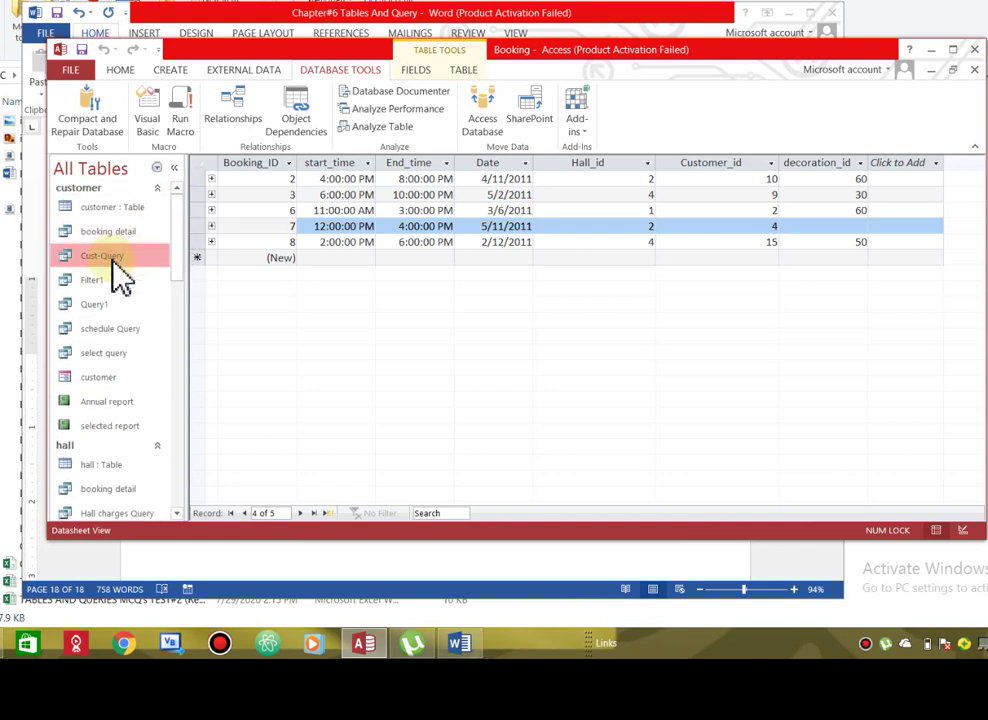
click(120, 70)
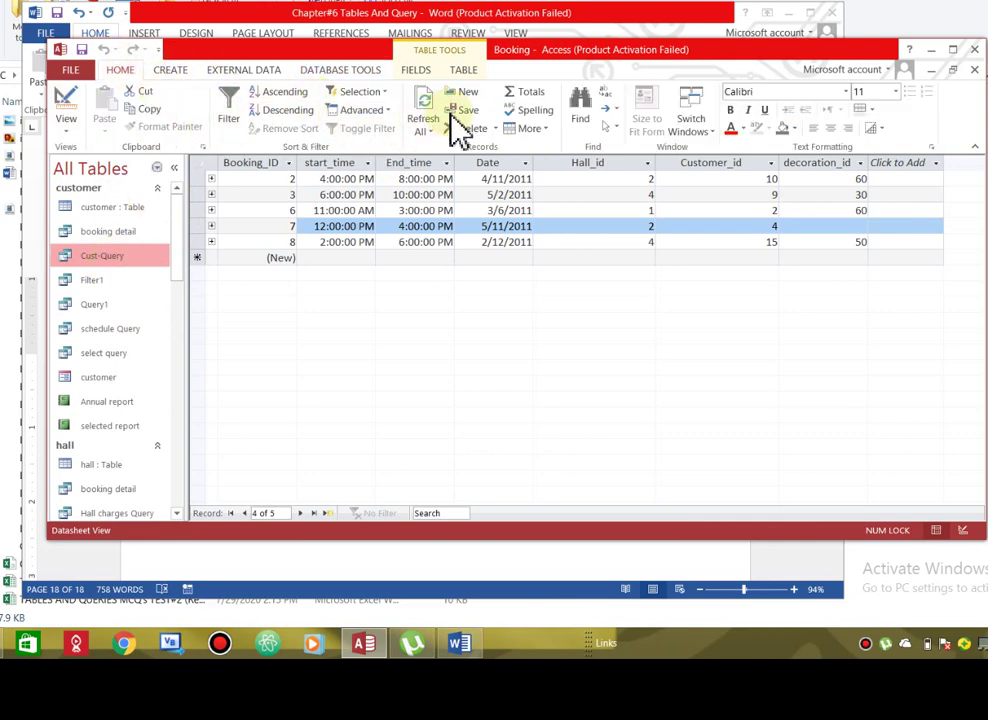
click(484, 138)
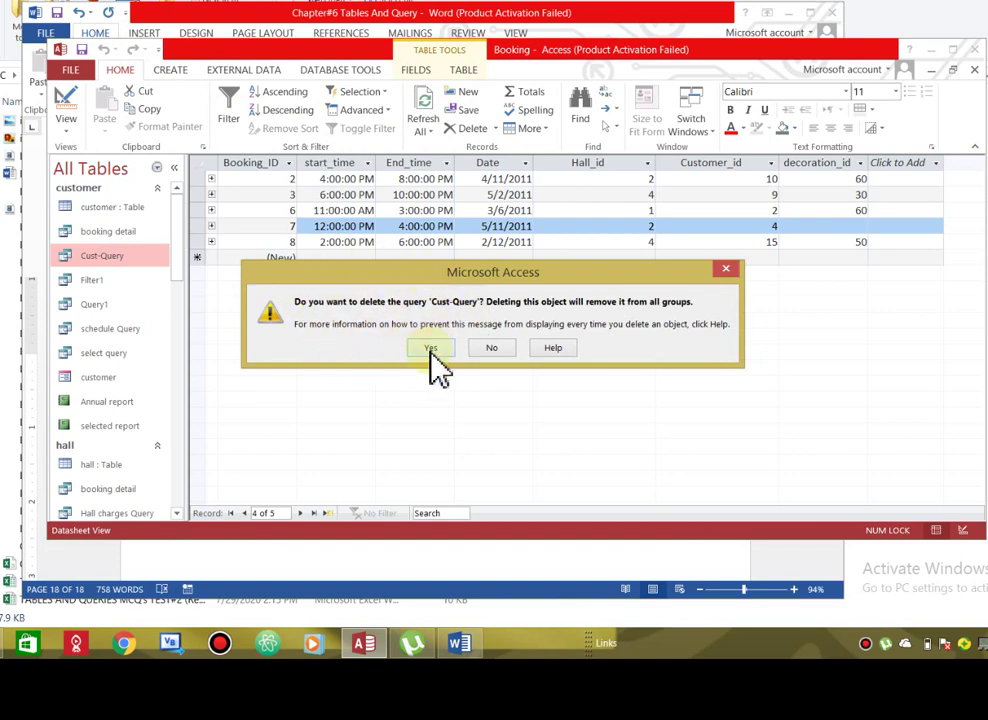
click(431, 352)
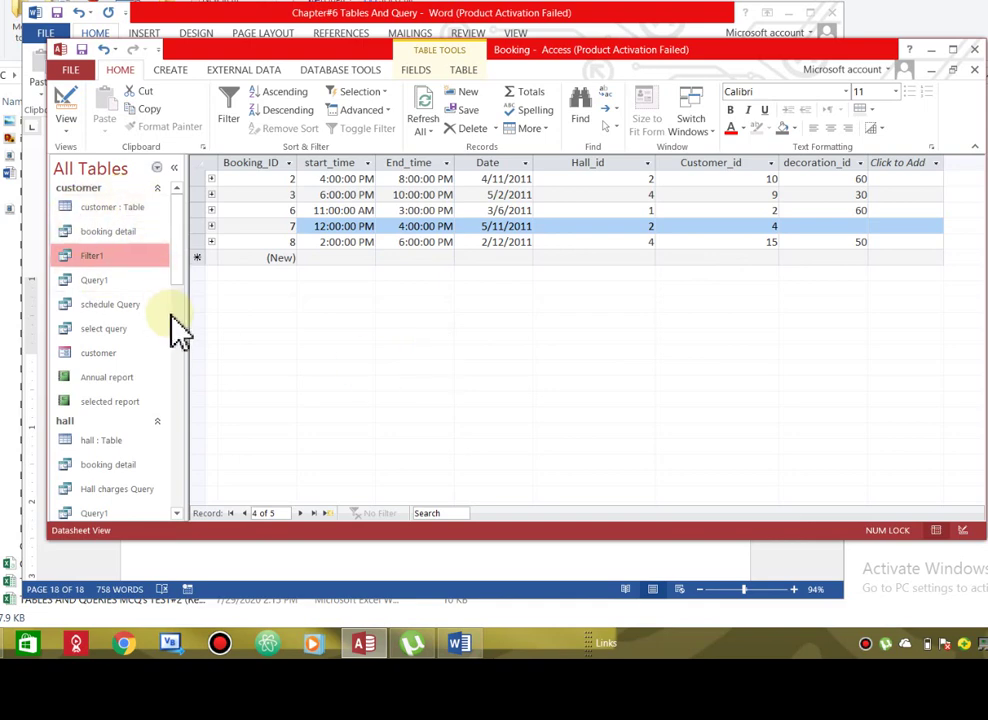
drag(177, 254, 204, 160)
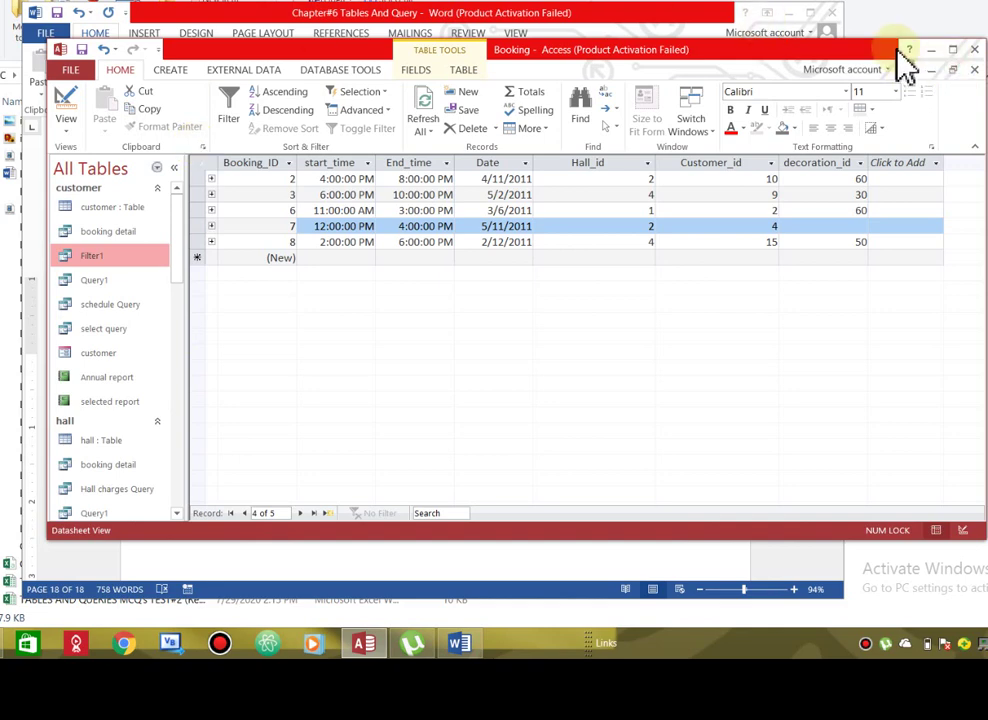
Start a crosstab query with the query wizard, based on the Bill table
click(186, 70)
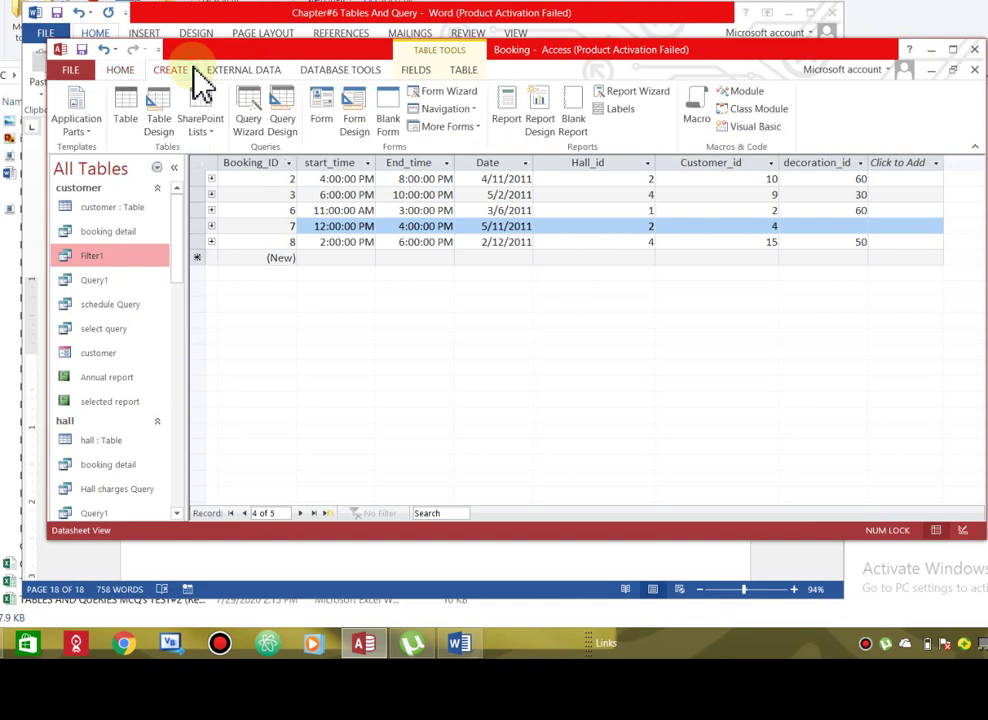
click(253, 132)
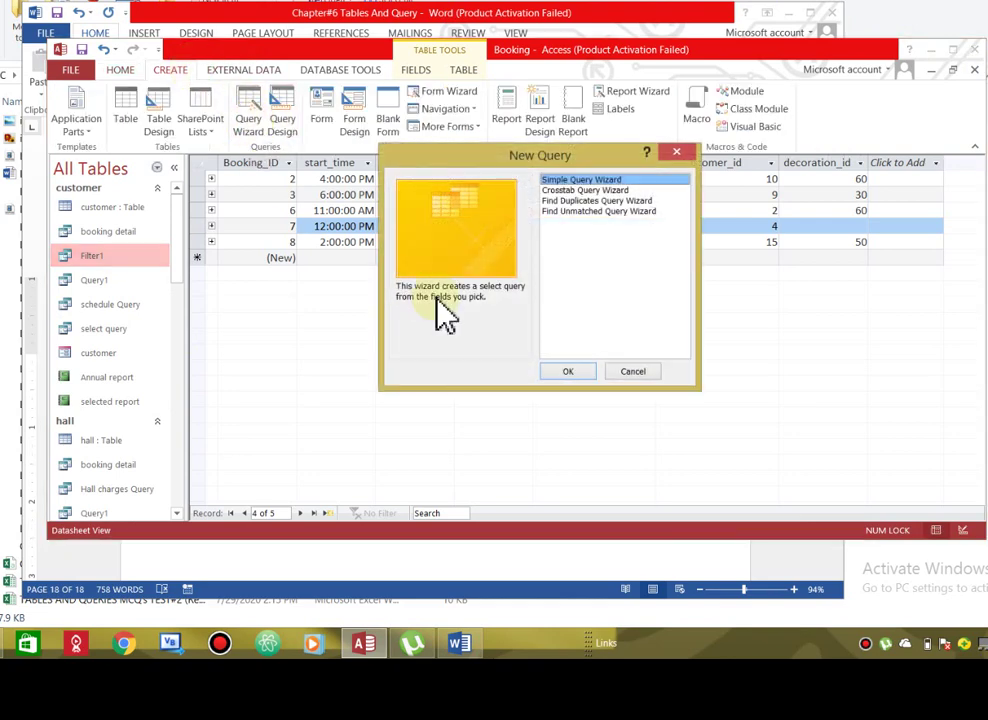
click(596, 201)
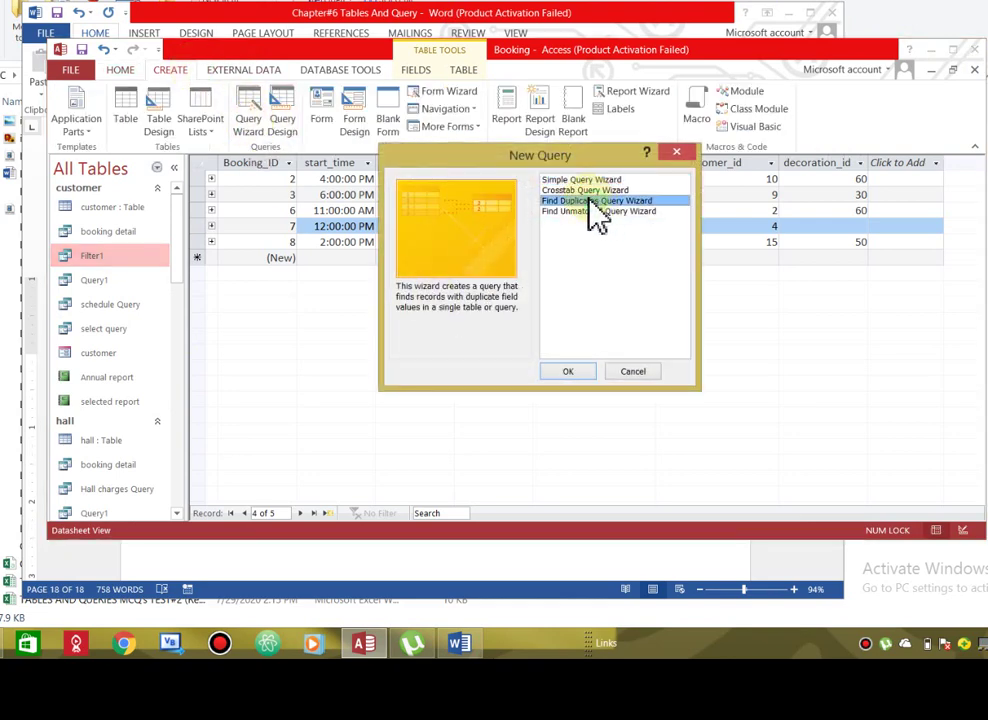
click(578, 190)
click(568, 371)
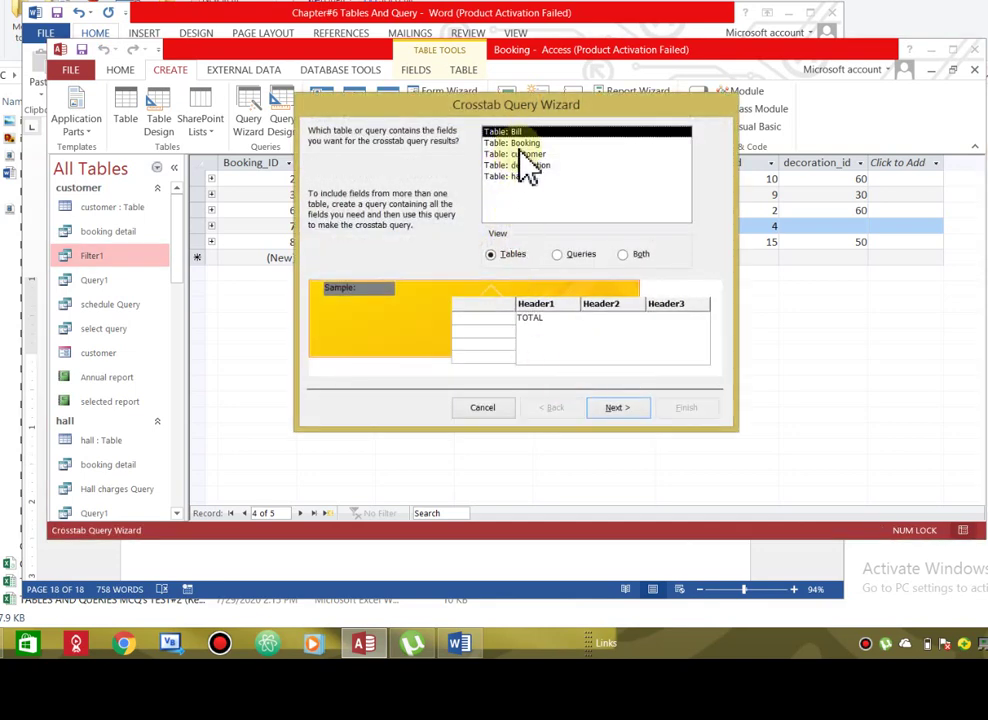
click(527, 155)
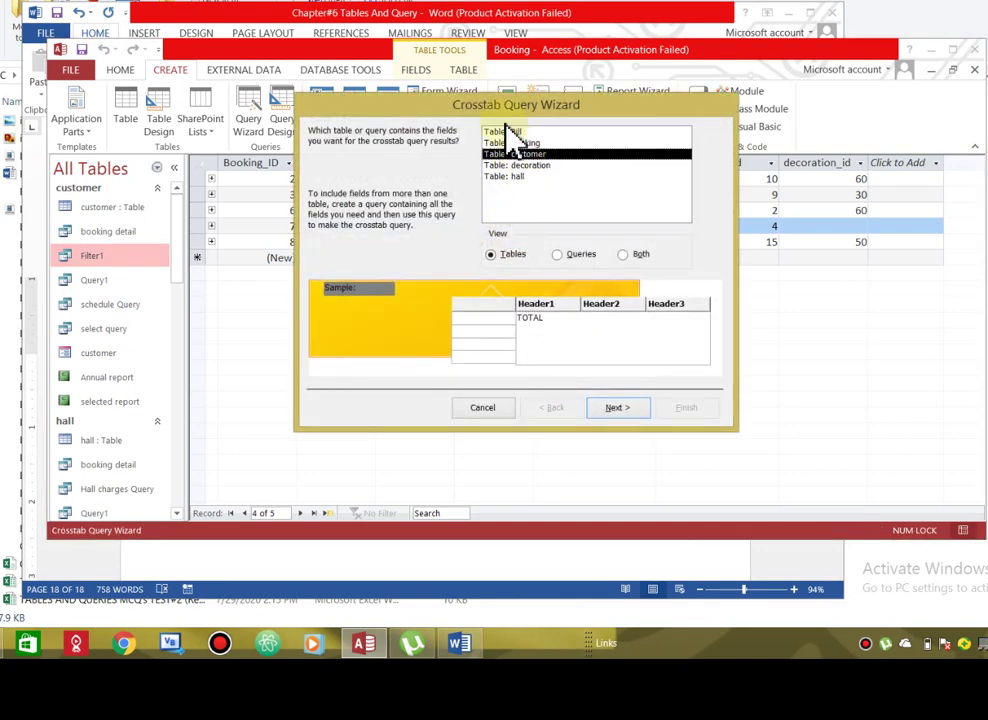
double_click(510, 133)
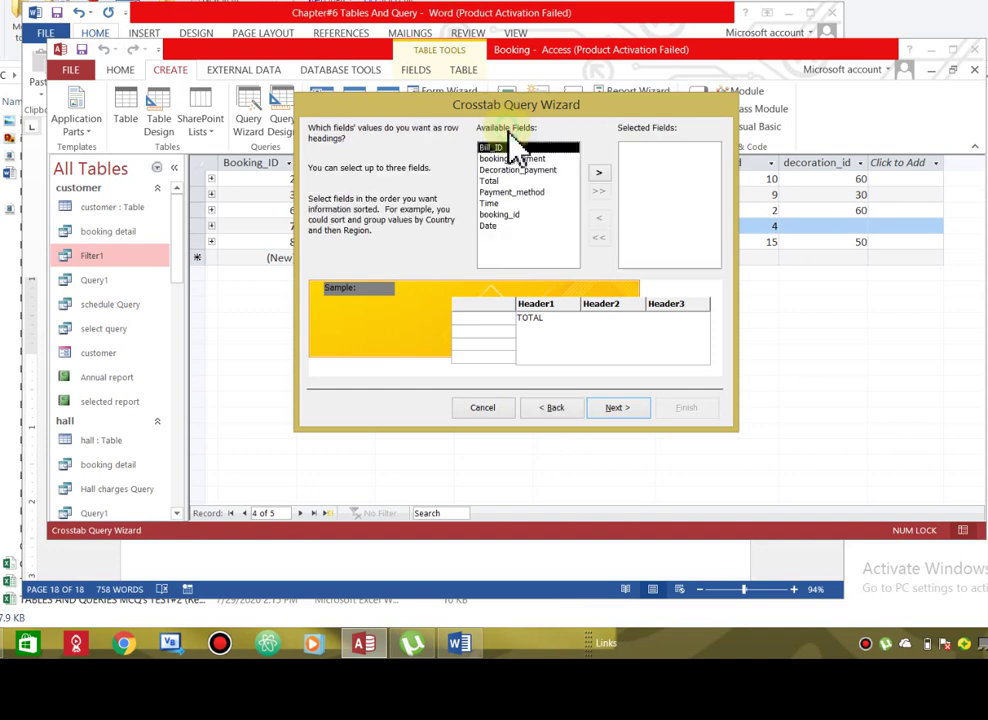
Use Bill_ID, booking_payment and Decoration_payment as row headings and advance through the crosstab wizard with the default column heading and calculation
click(622, 412)
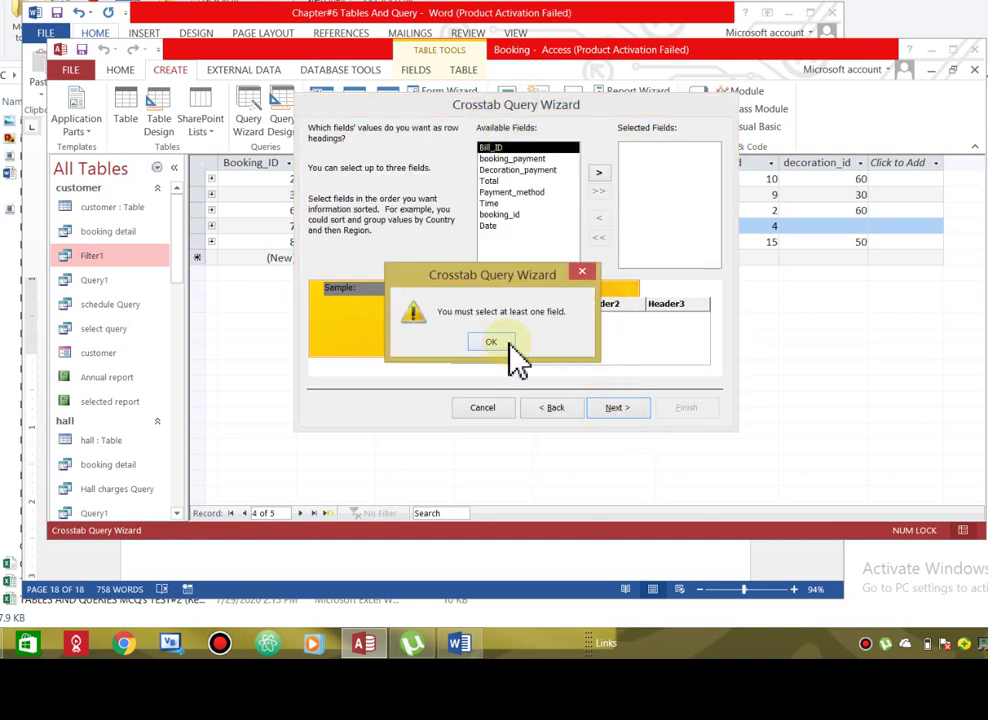
click(500, 341)
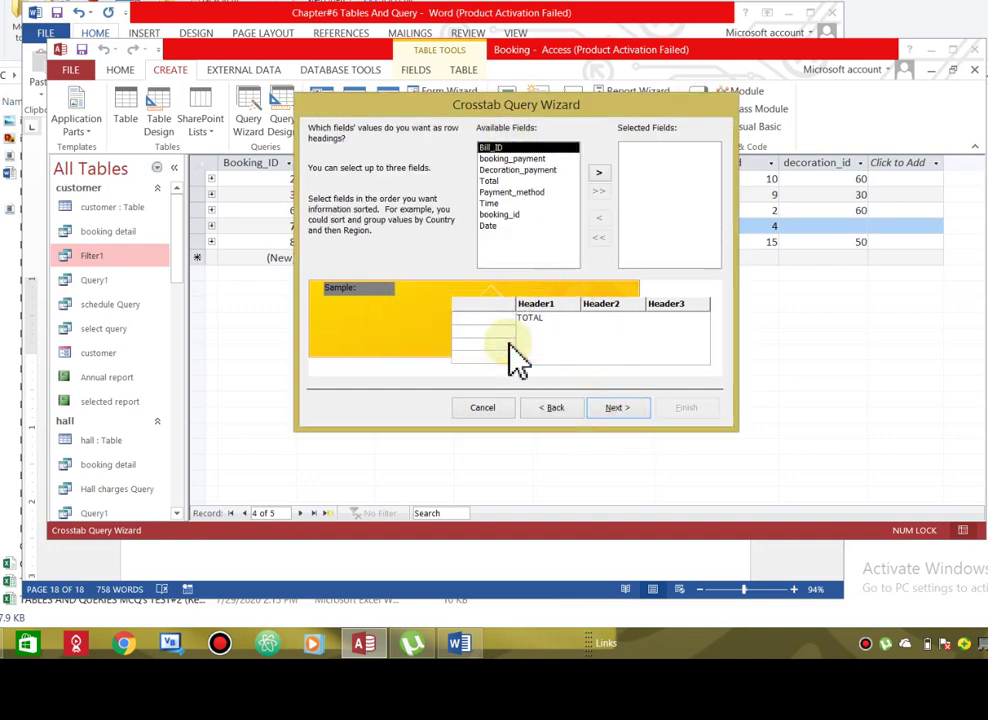
click(598, 178)
click(599, 178)
click(600, 178)
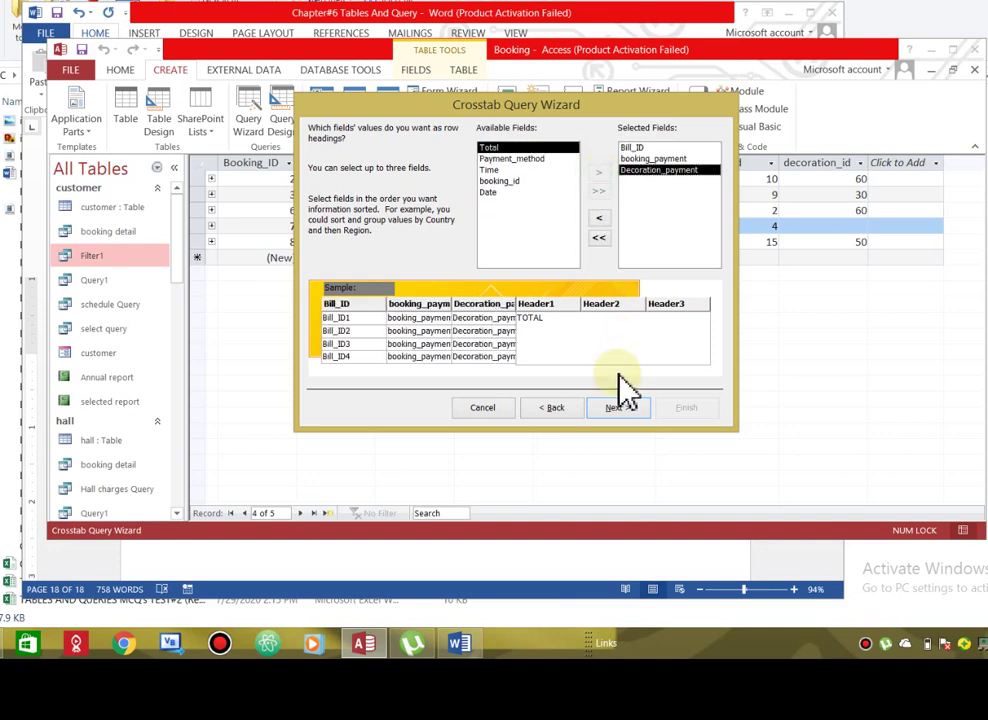
click(618, 407)
click(618, 408)
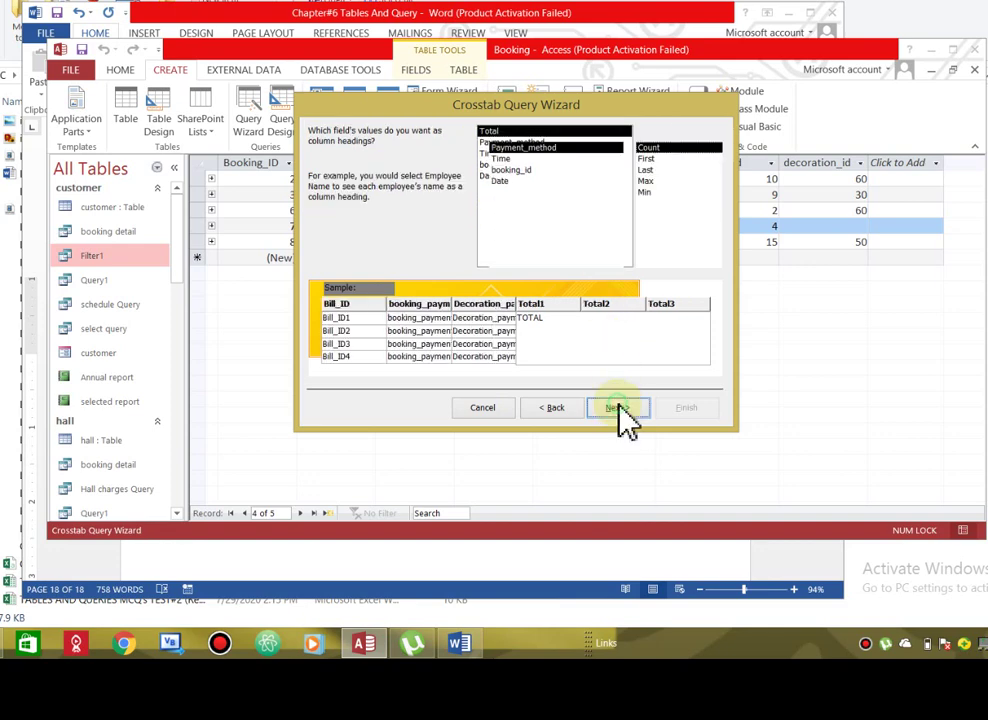
click(618, 408)
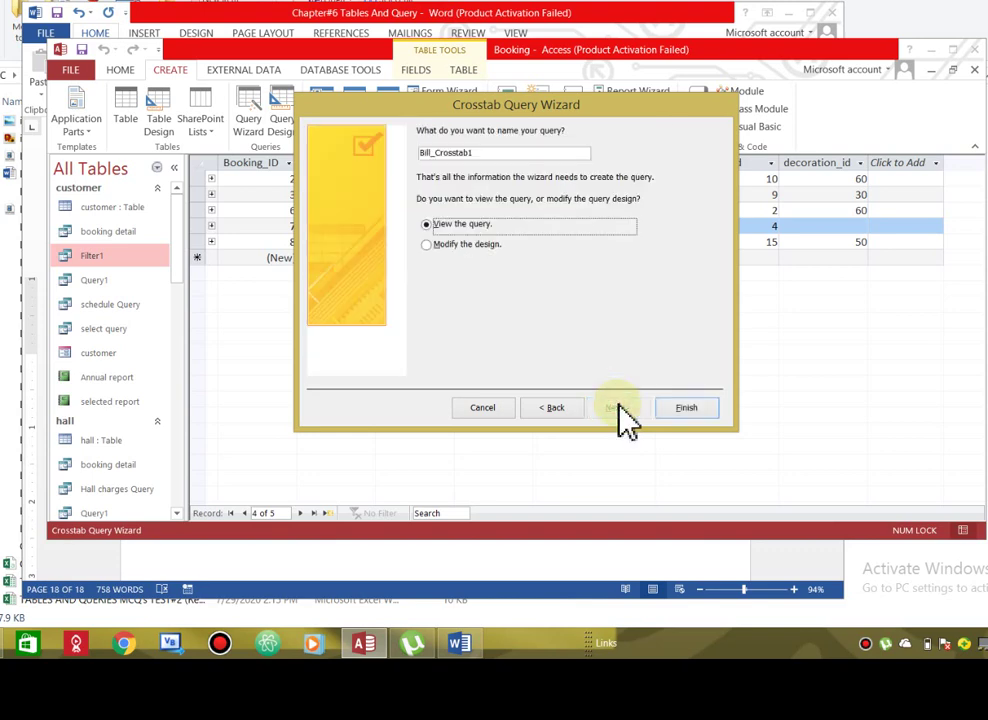
Go back to set Payment_method as the crosstab's column heading, examine the functions offered for the Total field, and cancel the wizard
click(549, 406)
click(553, 410)
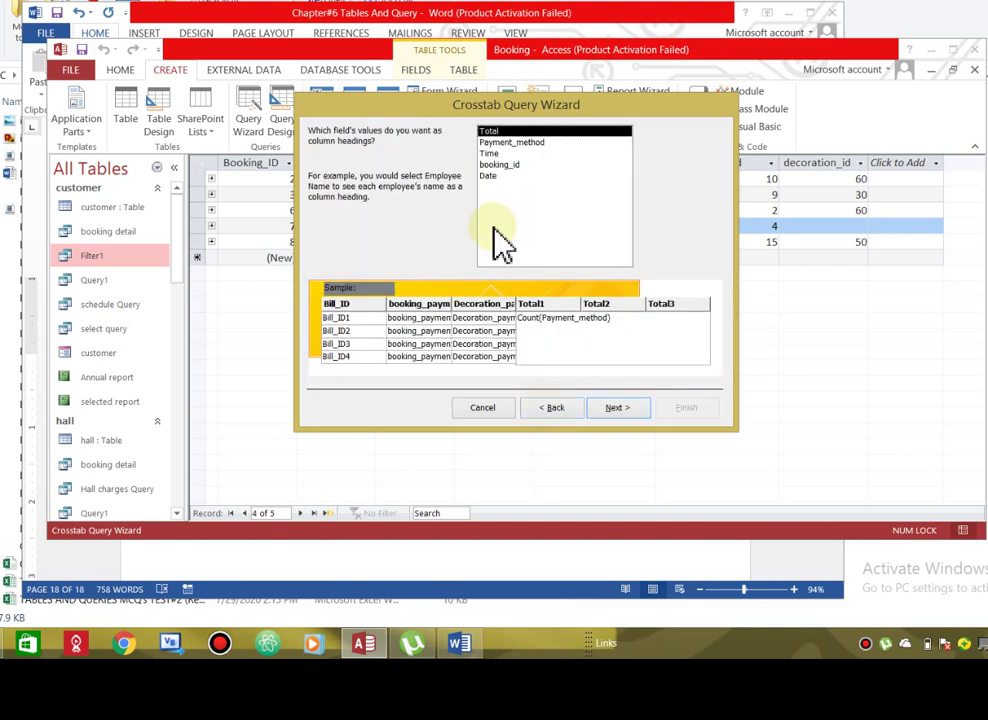
click(516, 143)
click(614, 407)
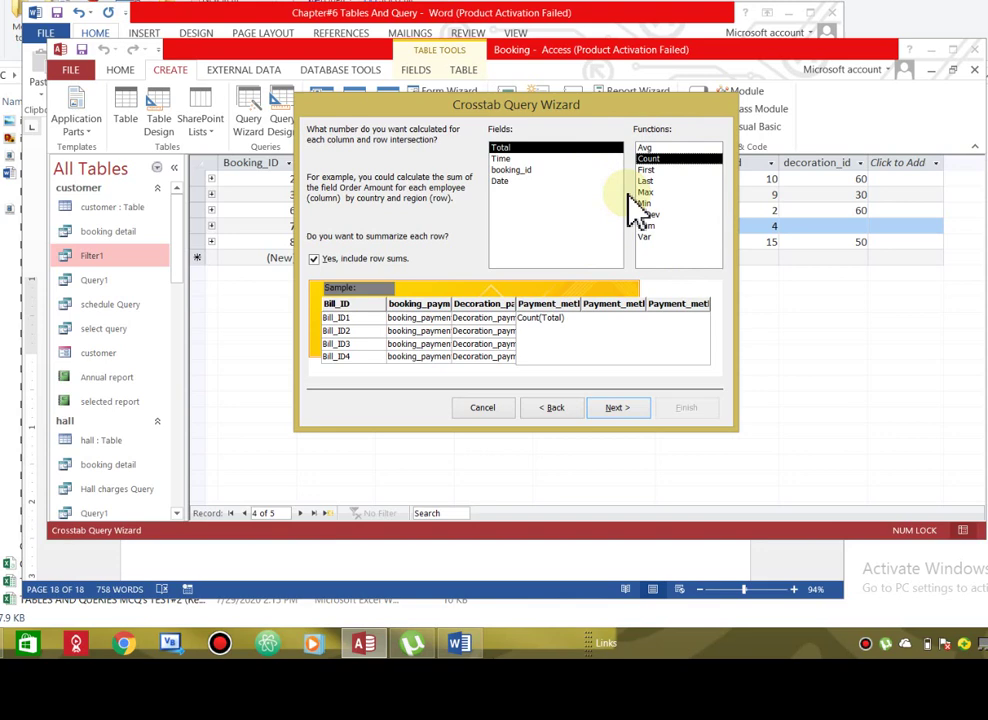
click(498, 410)
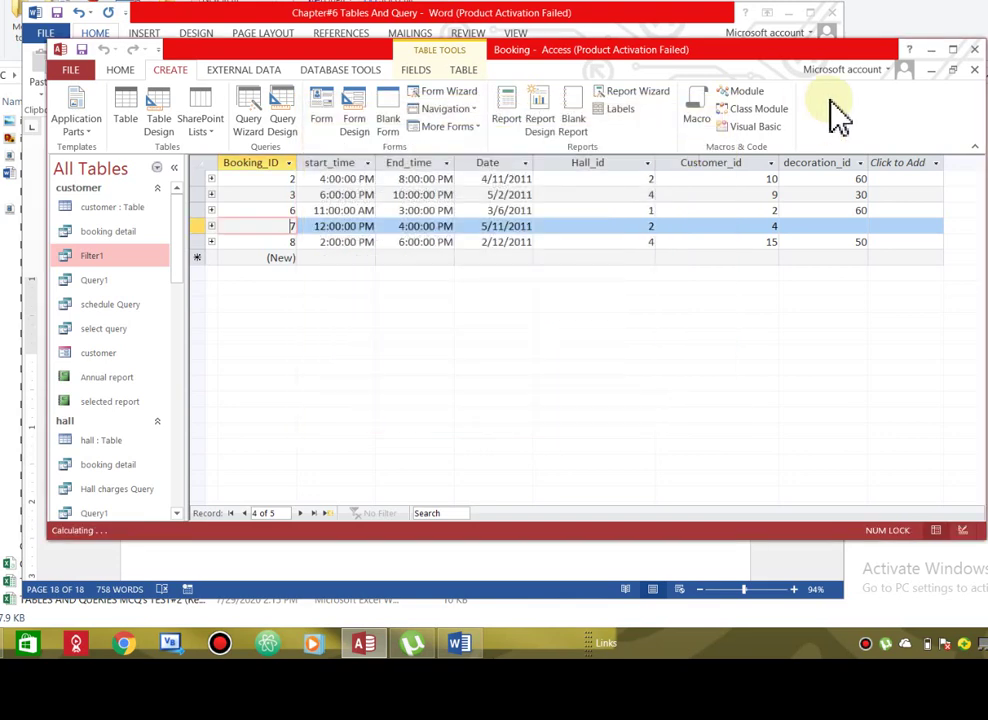
Close Access and, in the Word chapter notes, add the correctly spelled line "Functions:" below the relationship definition
click(974, 49)
click(498, 342)
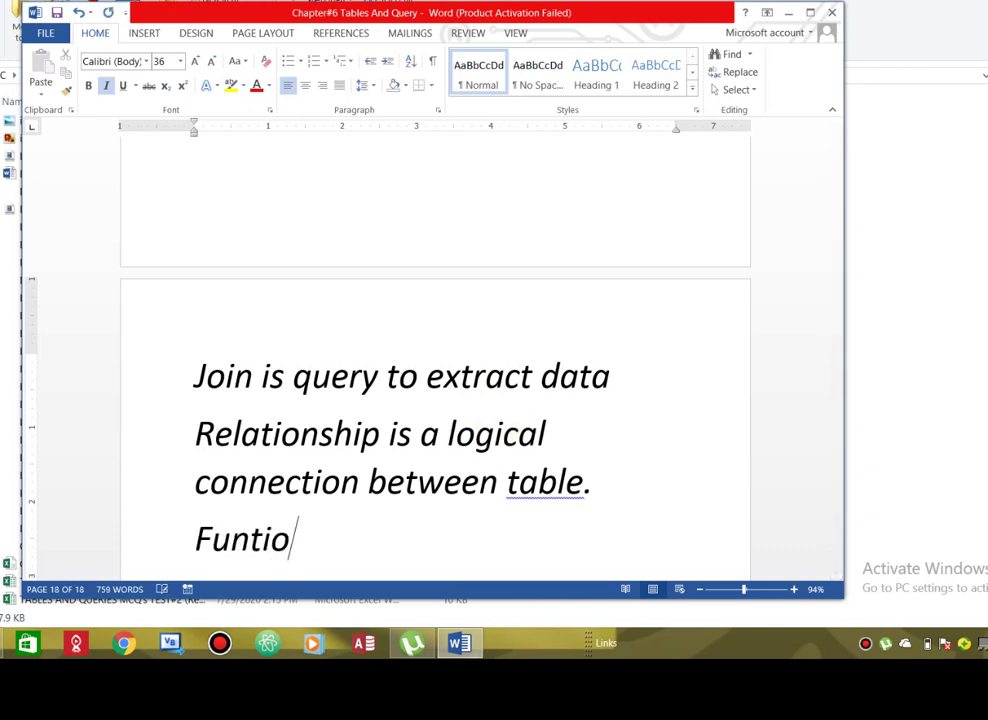
text(:)
key(Return)
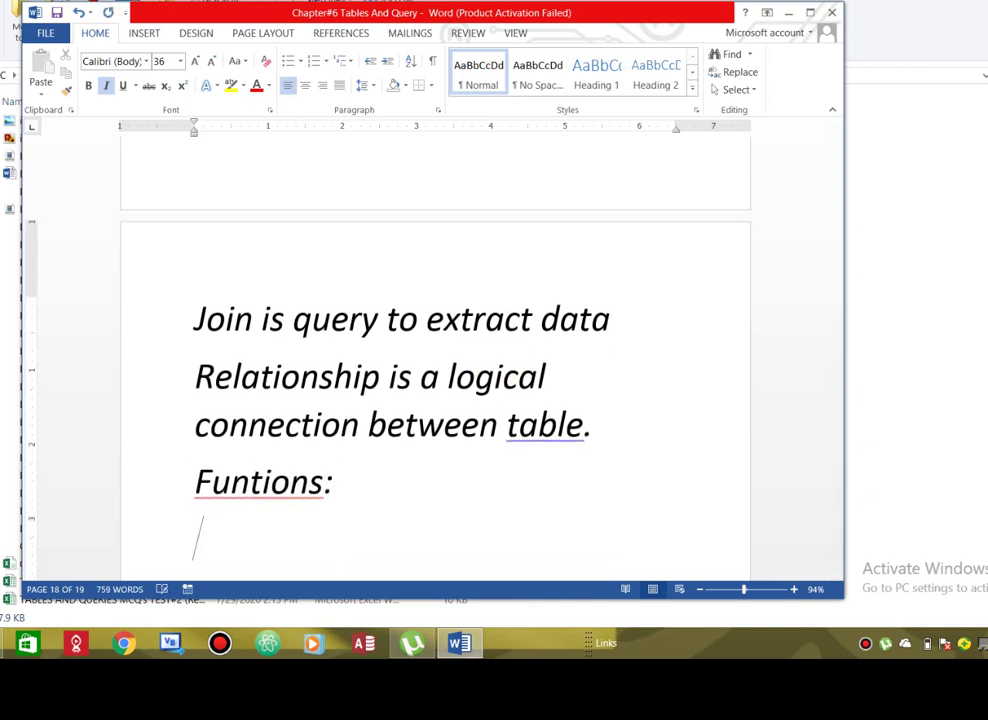
click(254, 484)
text(c)
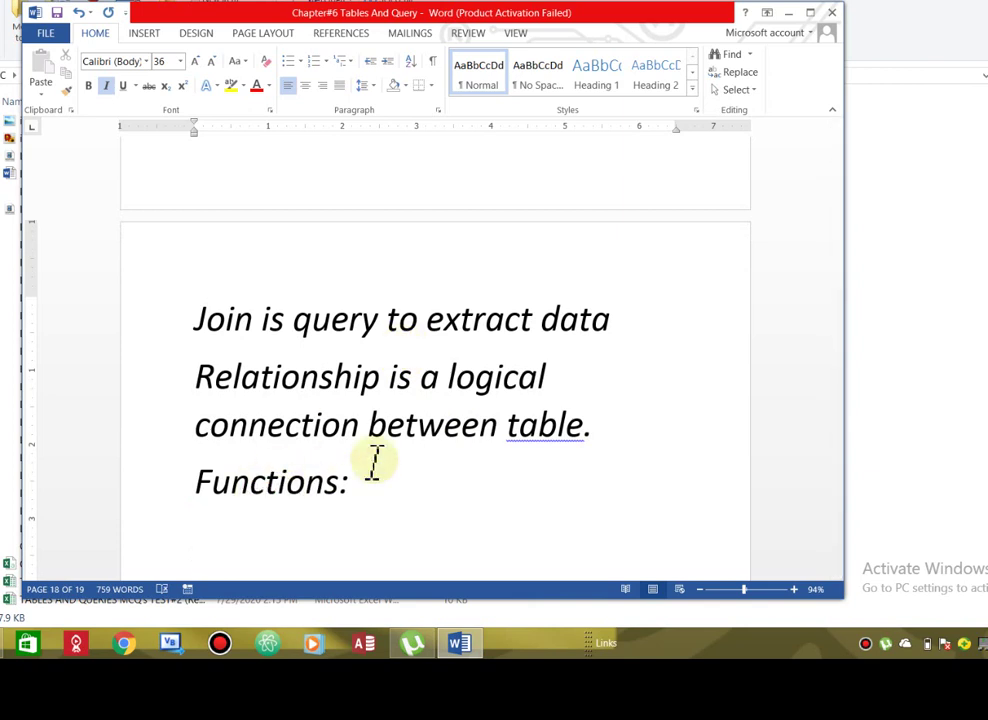
Begin the line under "Functions:" with the word "built"
key(Return)
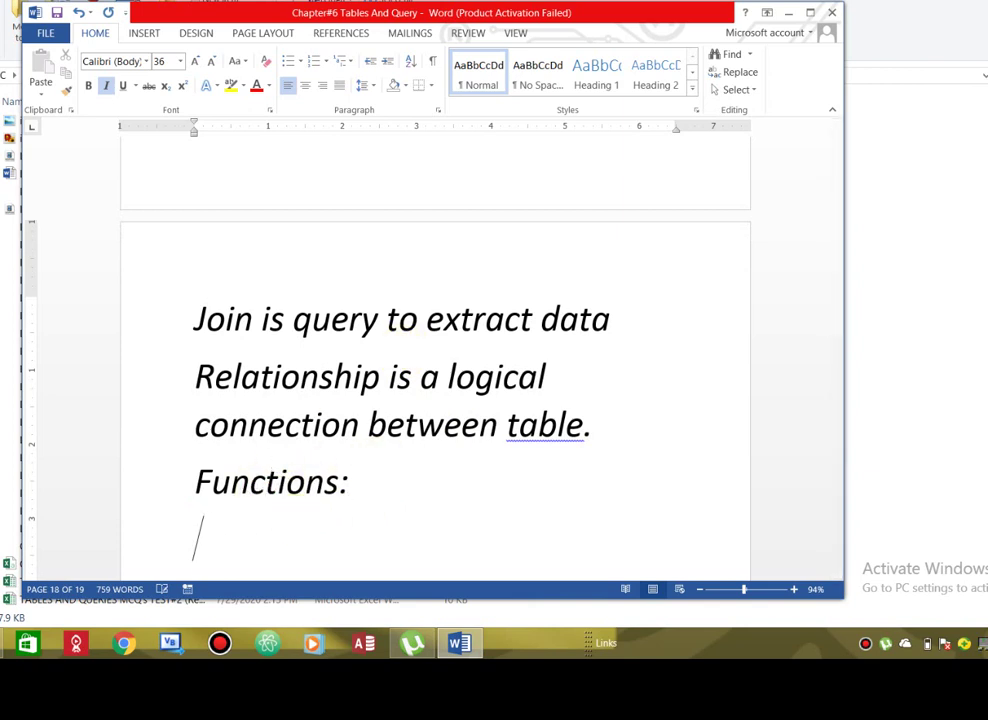
text(built)
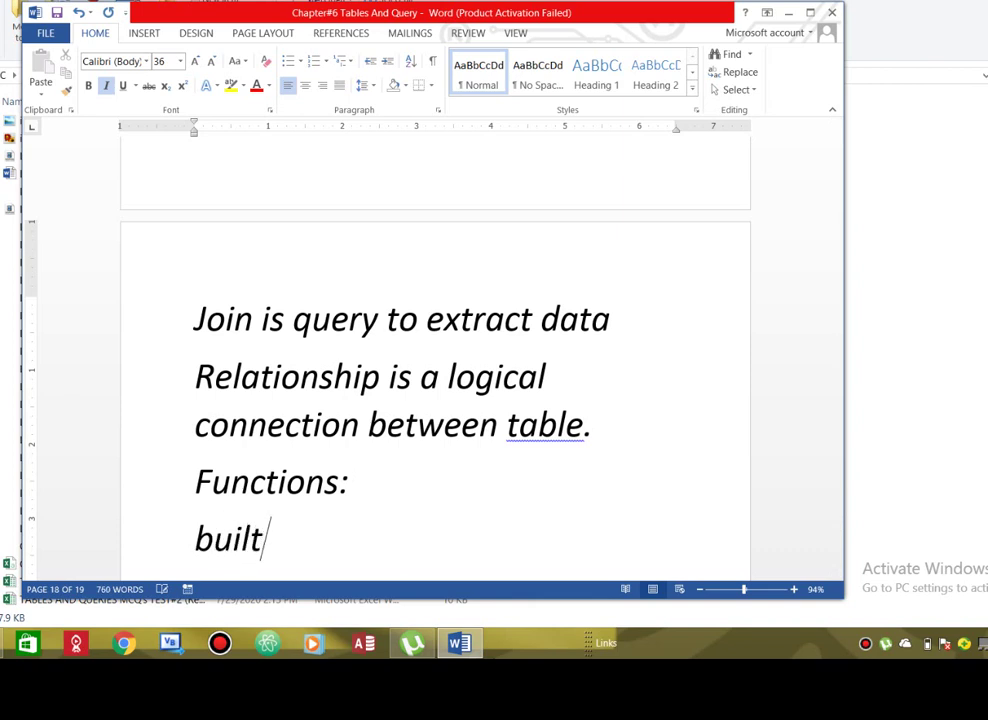